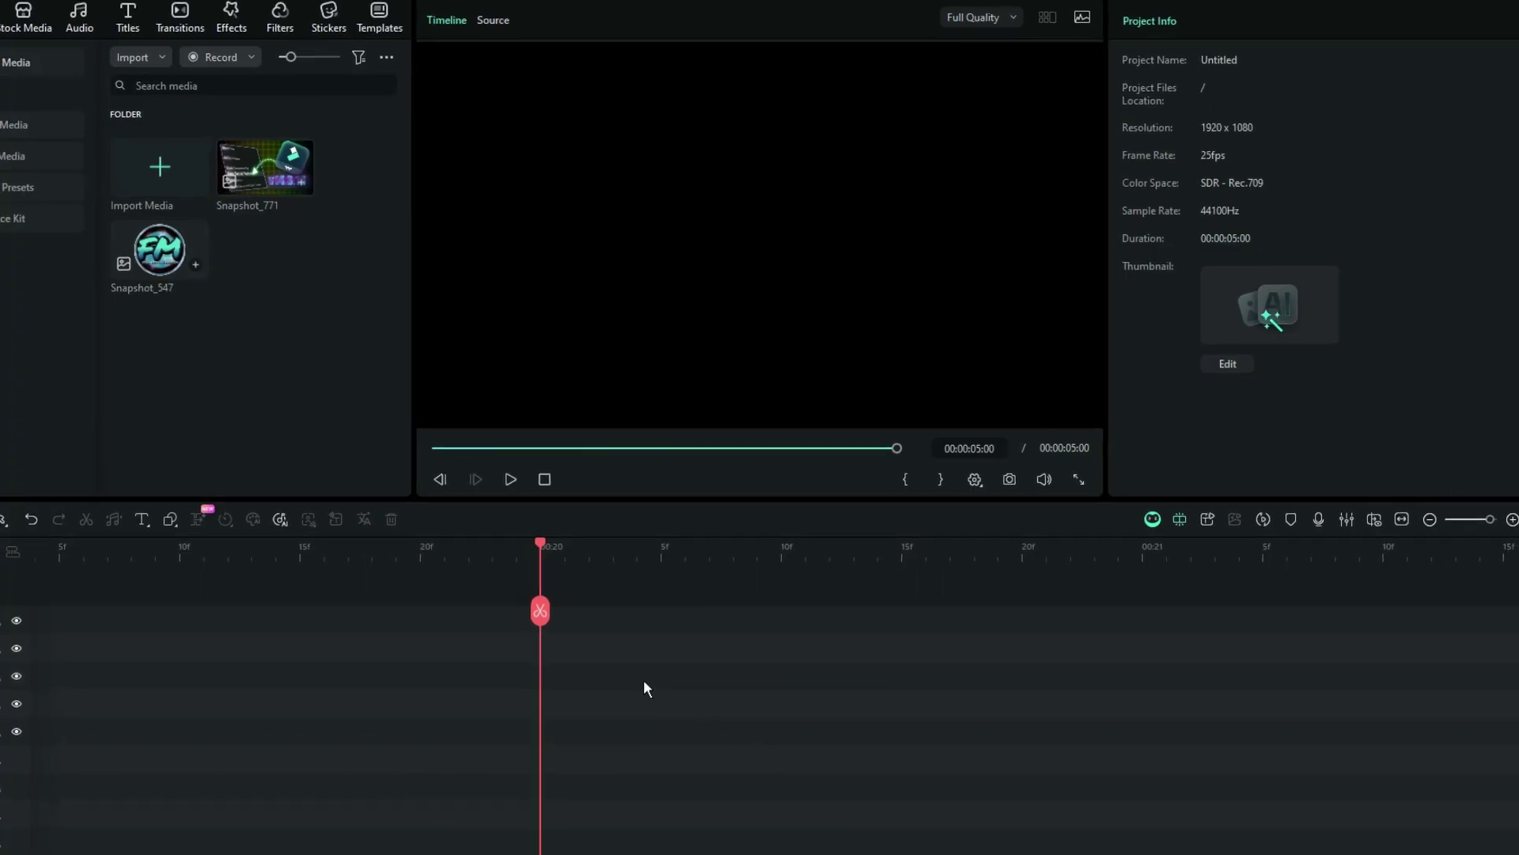
# Pick the Pen tool and start a wavy path with a curved first anchor and several more
pyautogui.click(171, 521)
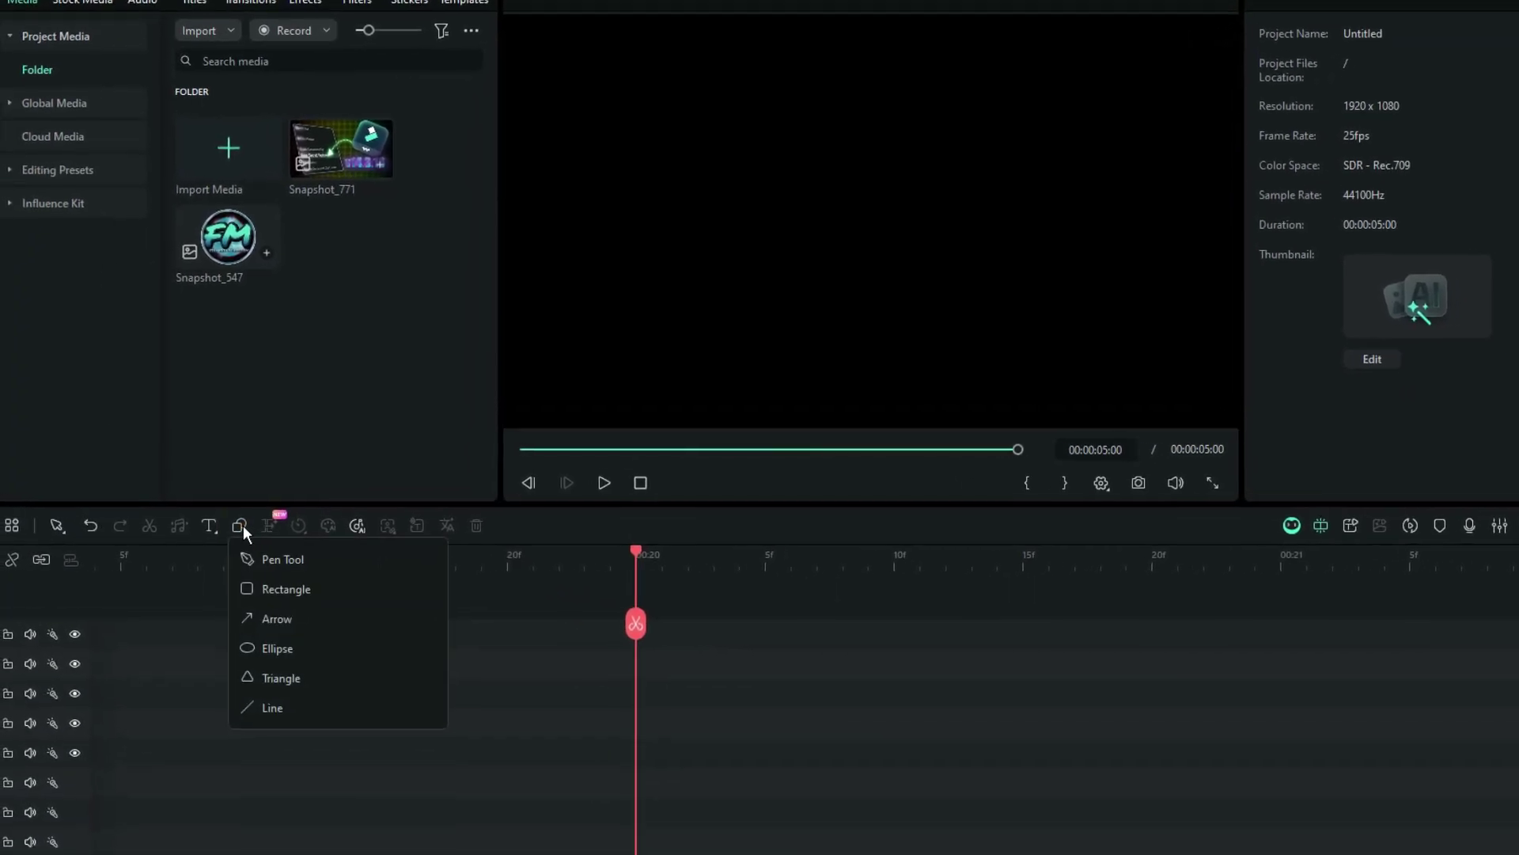
pyautogui.click(279, 558)
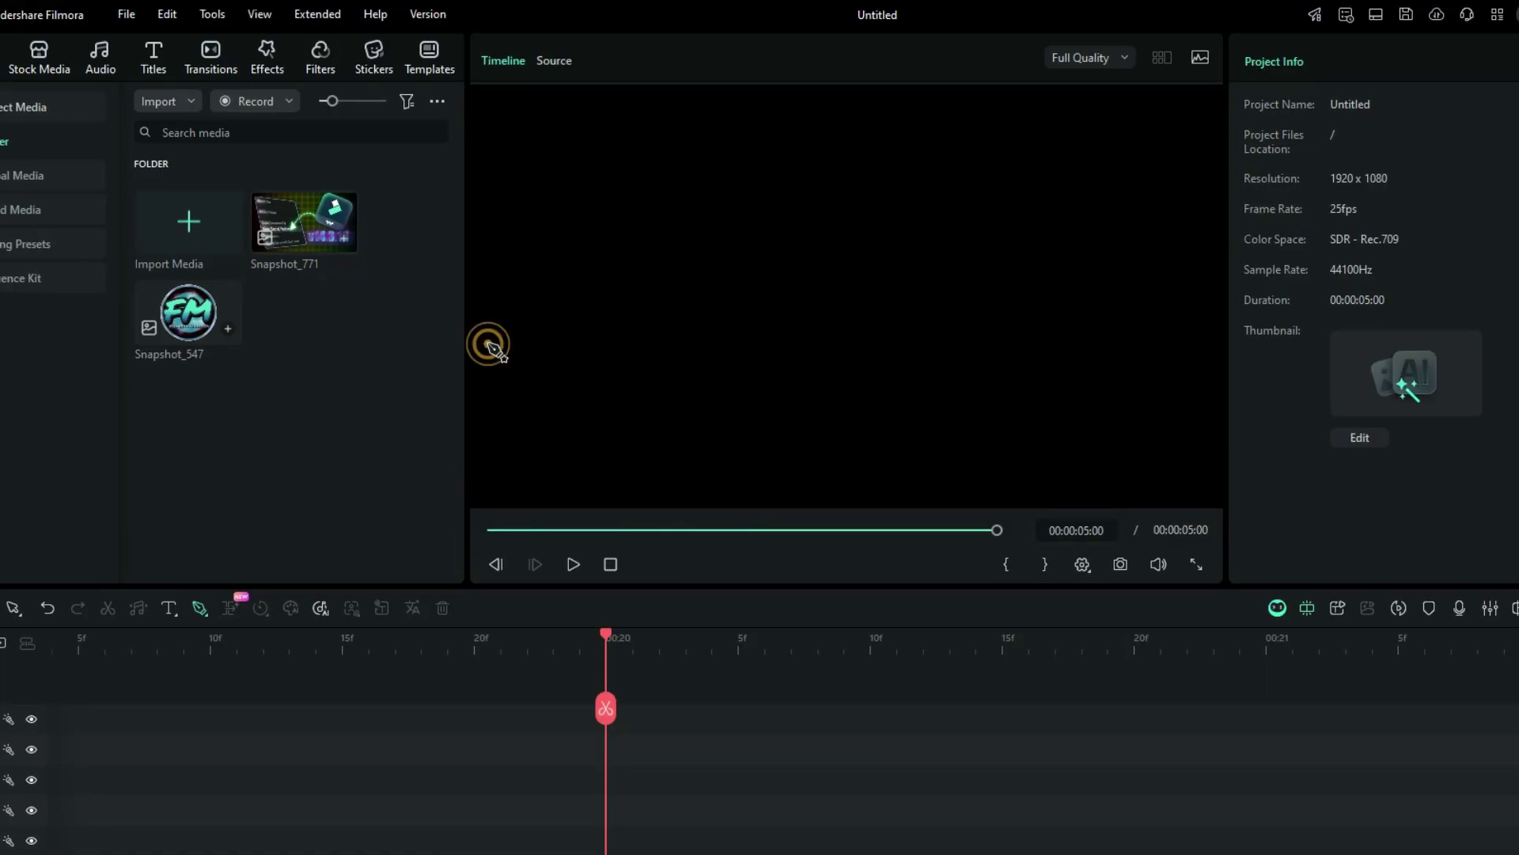
pyautogui.moveTo(488, 344); pyautogui.dragTo(506, 313)
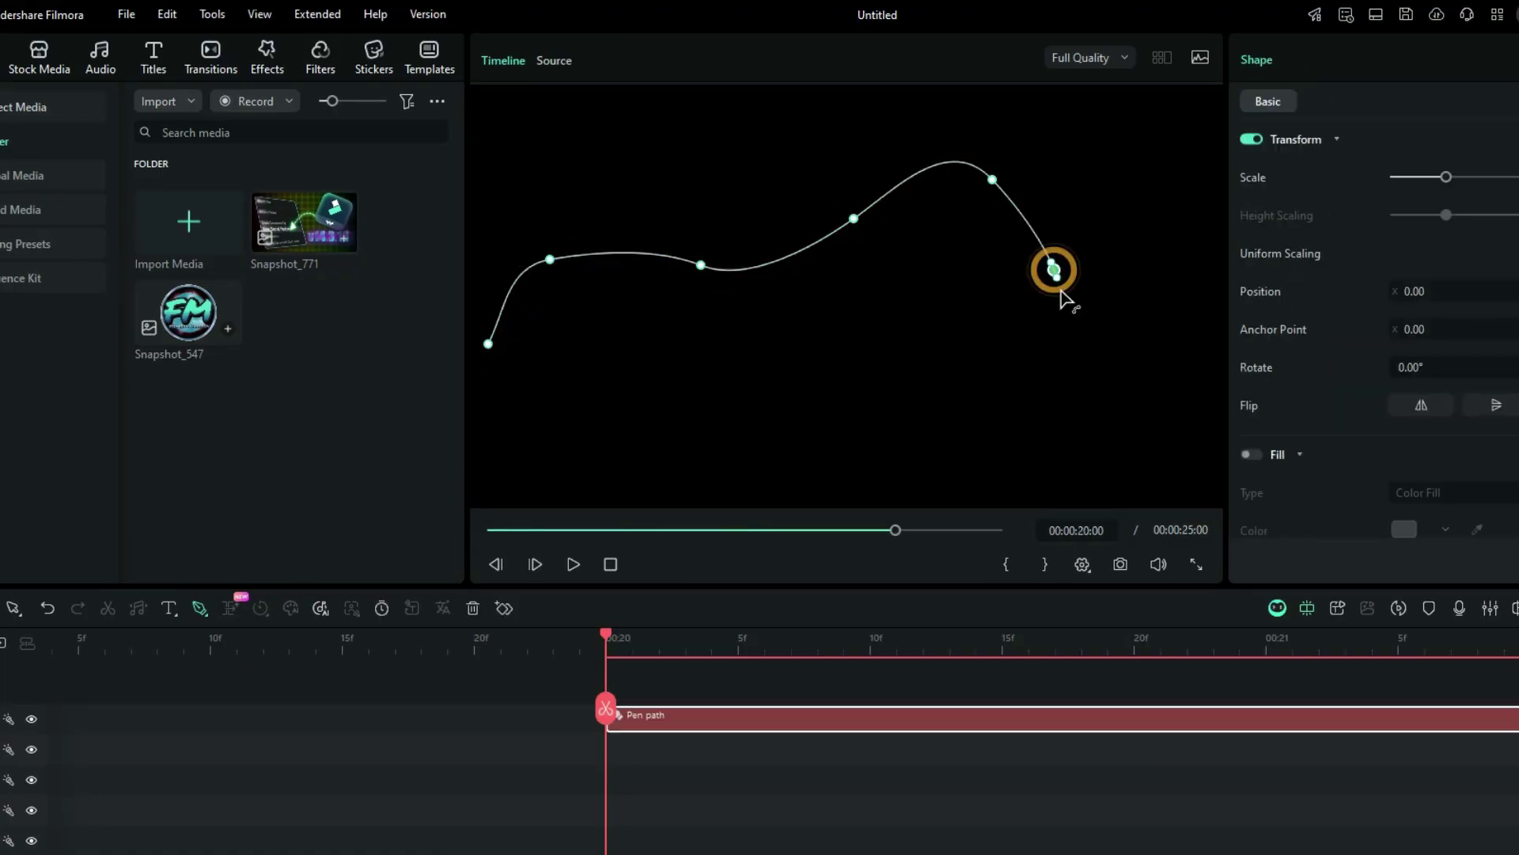
pyautogui.click(781, 324)
pyautogui.click(646, 337)
pyautogui.click(567, 324)
pyautogui.click(503, 392)
# Extend the path rightward and up to the top right, pulling curve handles on the last anchor
pyautogui.click(692, 403)
pyautogui.click(821, 380)
pyautogui.click(917, 364)
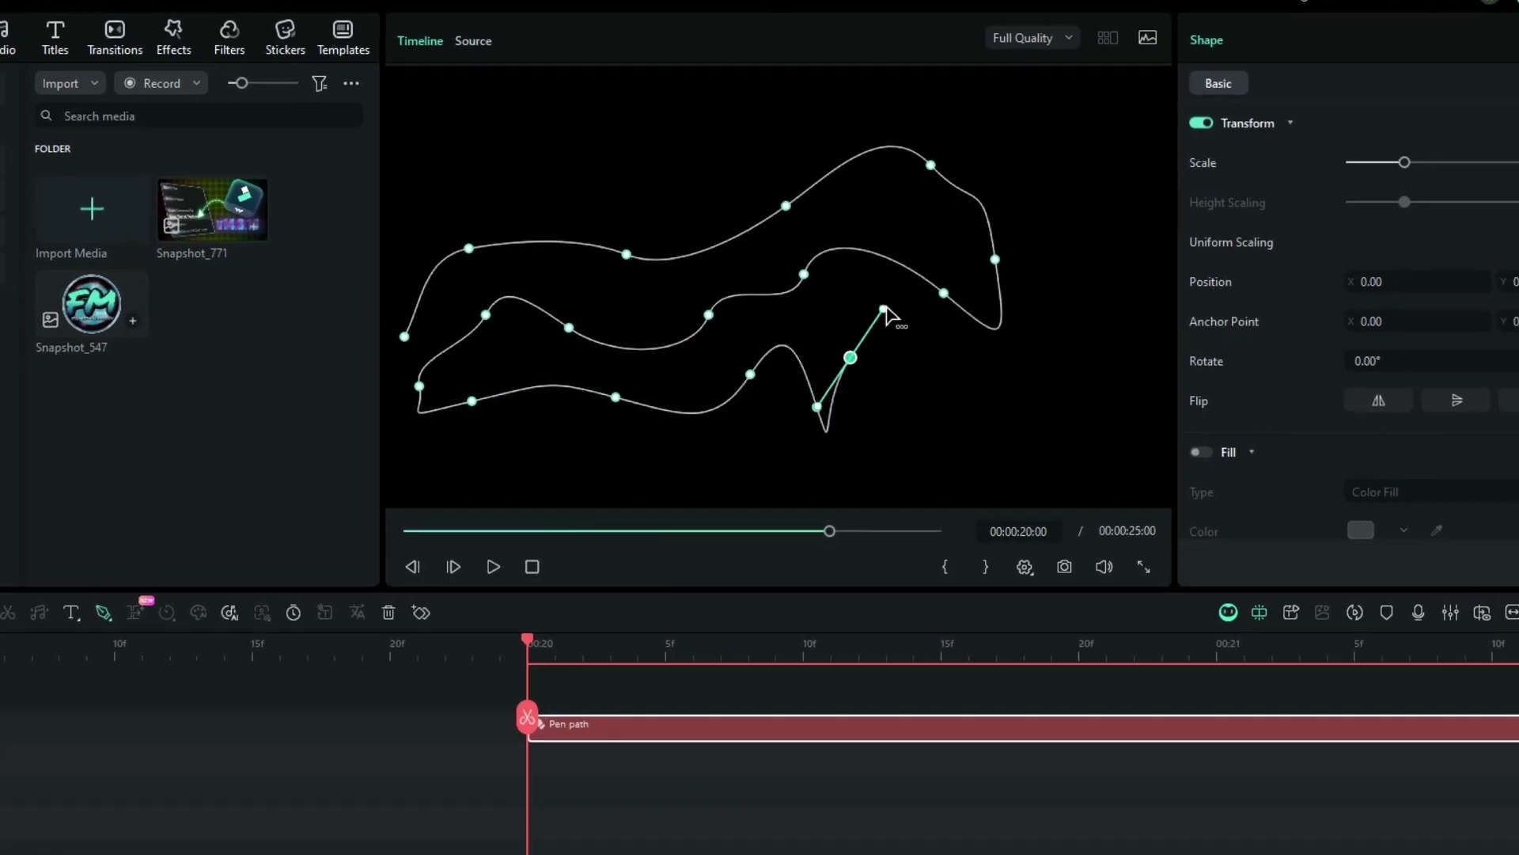
pyautogui.click(1055, 413)
pyautogui.click(1036, 325)
pyautogui.click(1053, 201)
pyautogui.moveTo(1106, 116); pyautogui.dragTo(1075, 75)
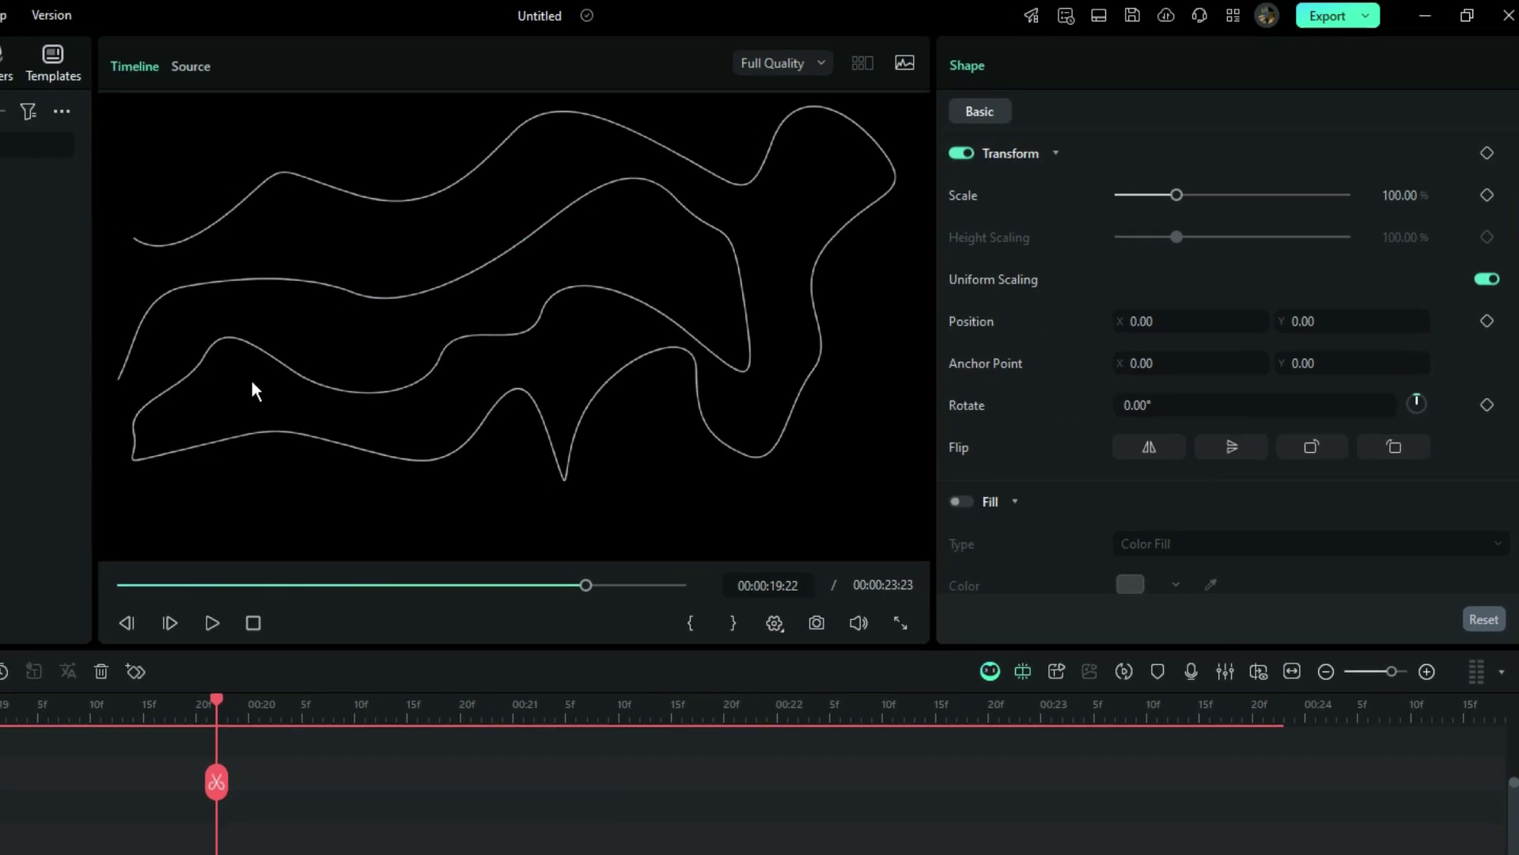
# Select the pen path, reveal its anchor points, and select anchors on its second and third bands
pyautogui.click(223, 372)
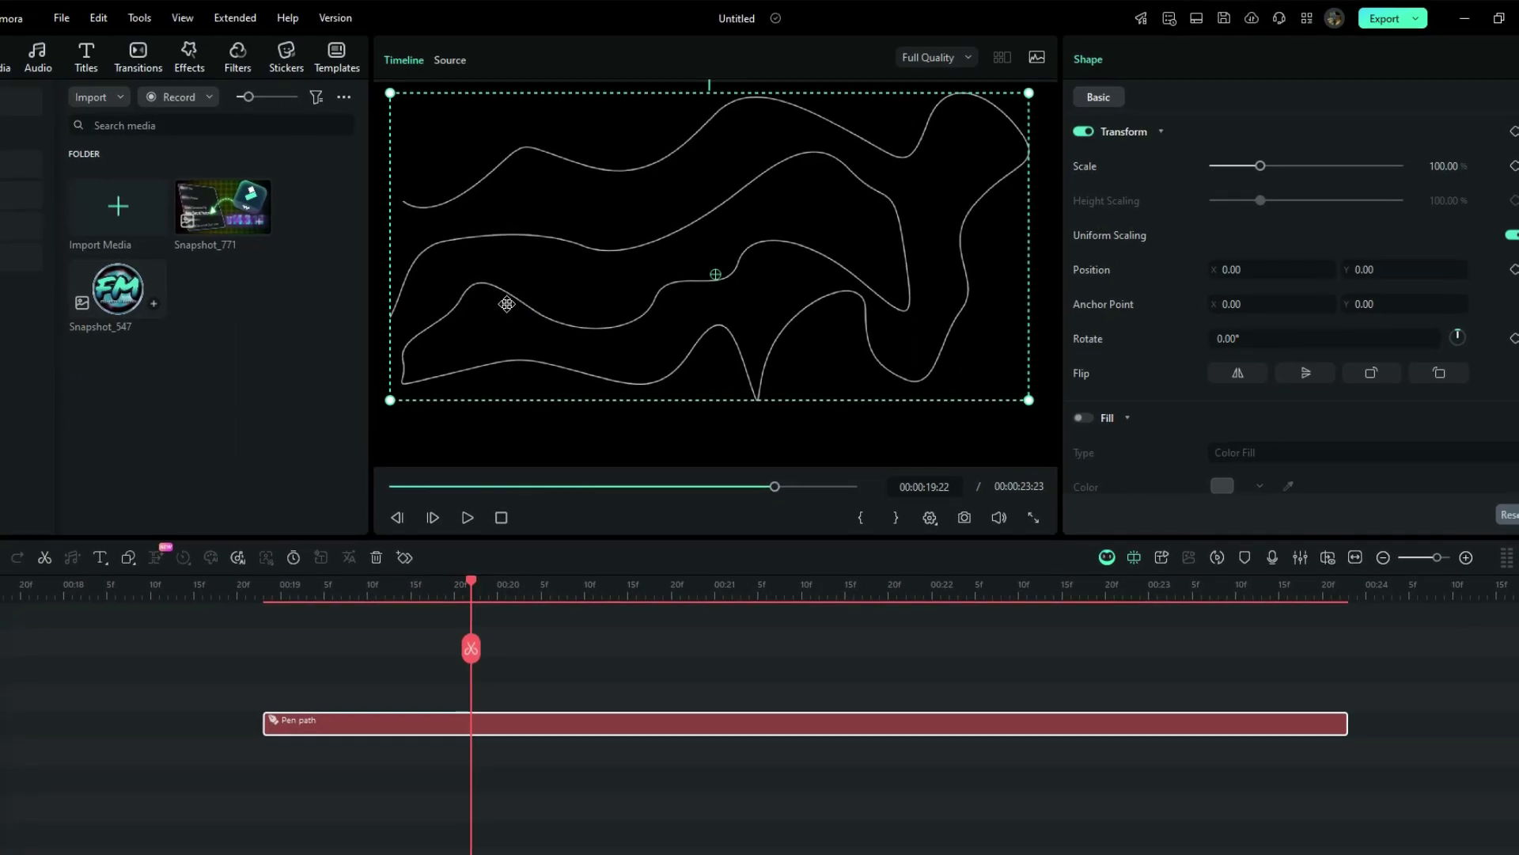
pyautogui.doubleClick(506, 304)
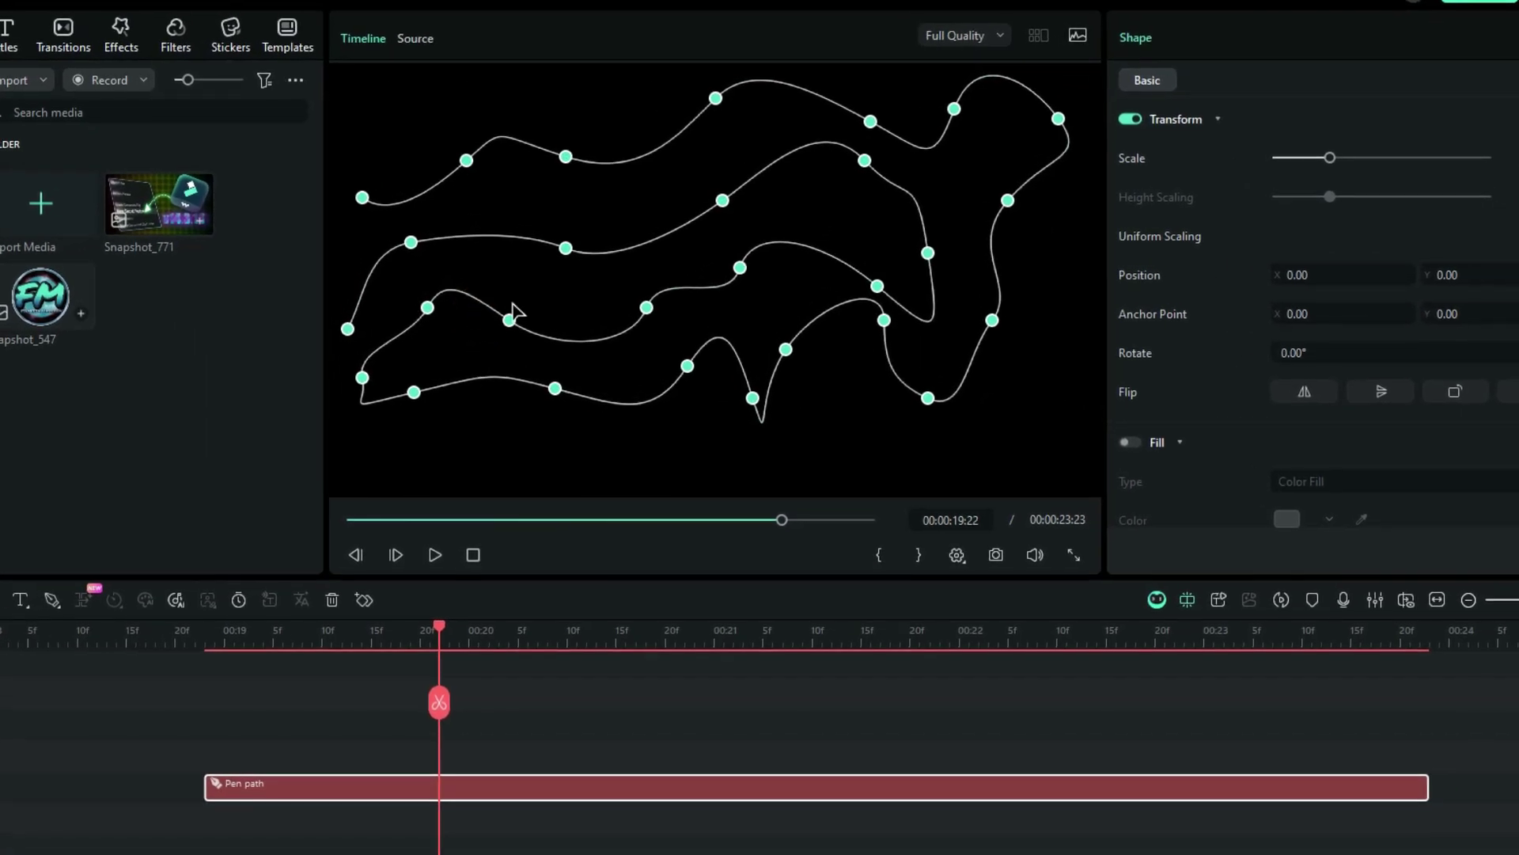
pyautogui.click(565, 249)
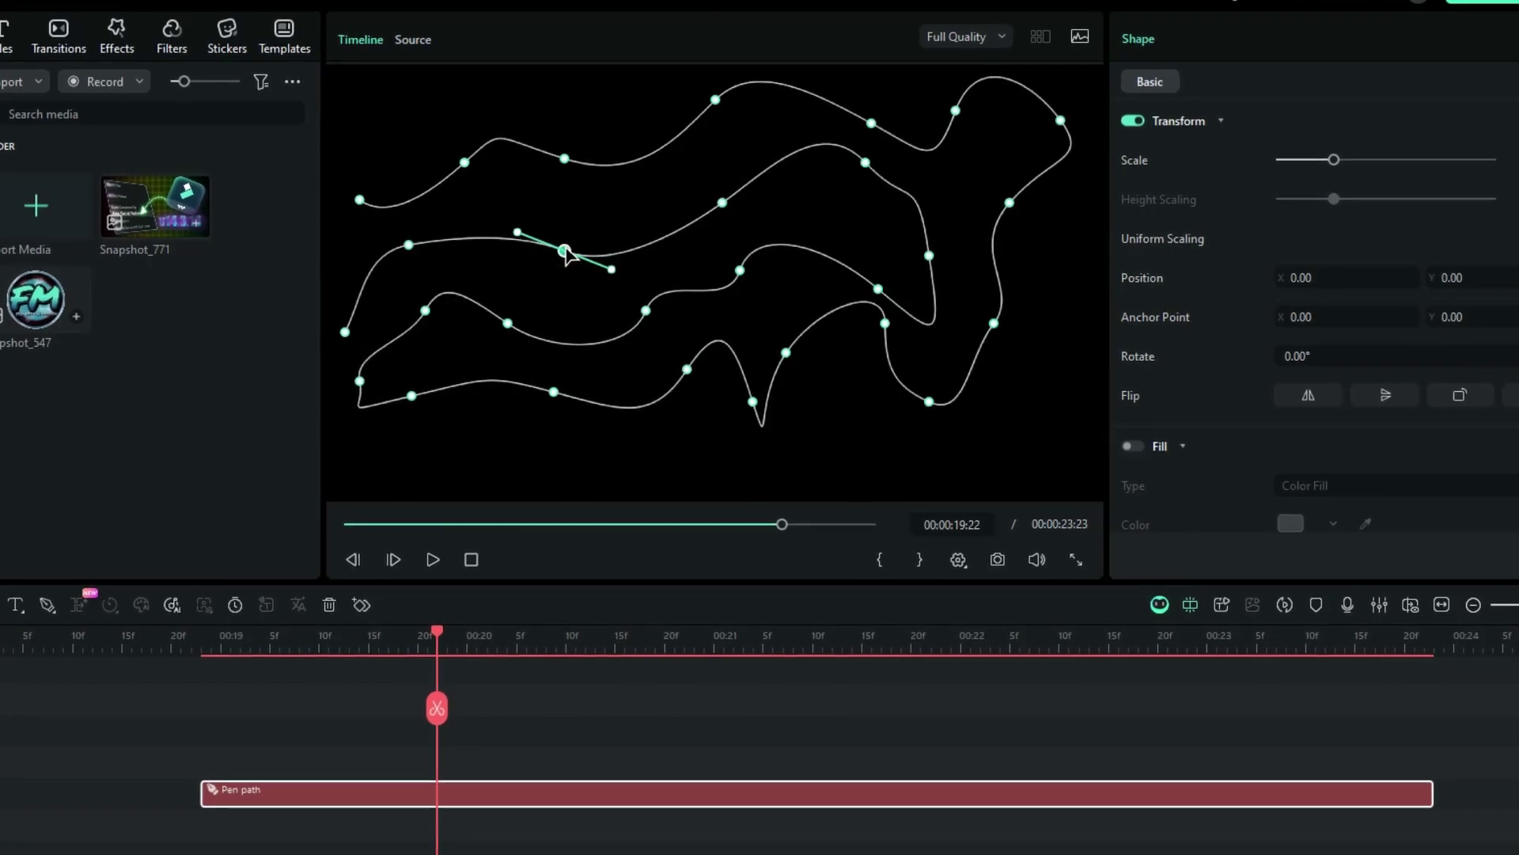
pyautogui.click(507, 324)
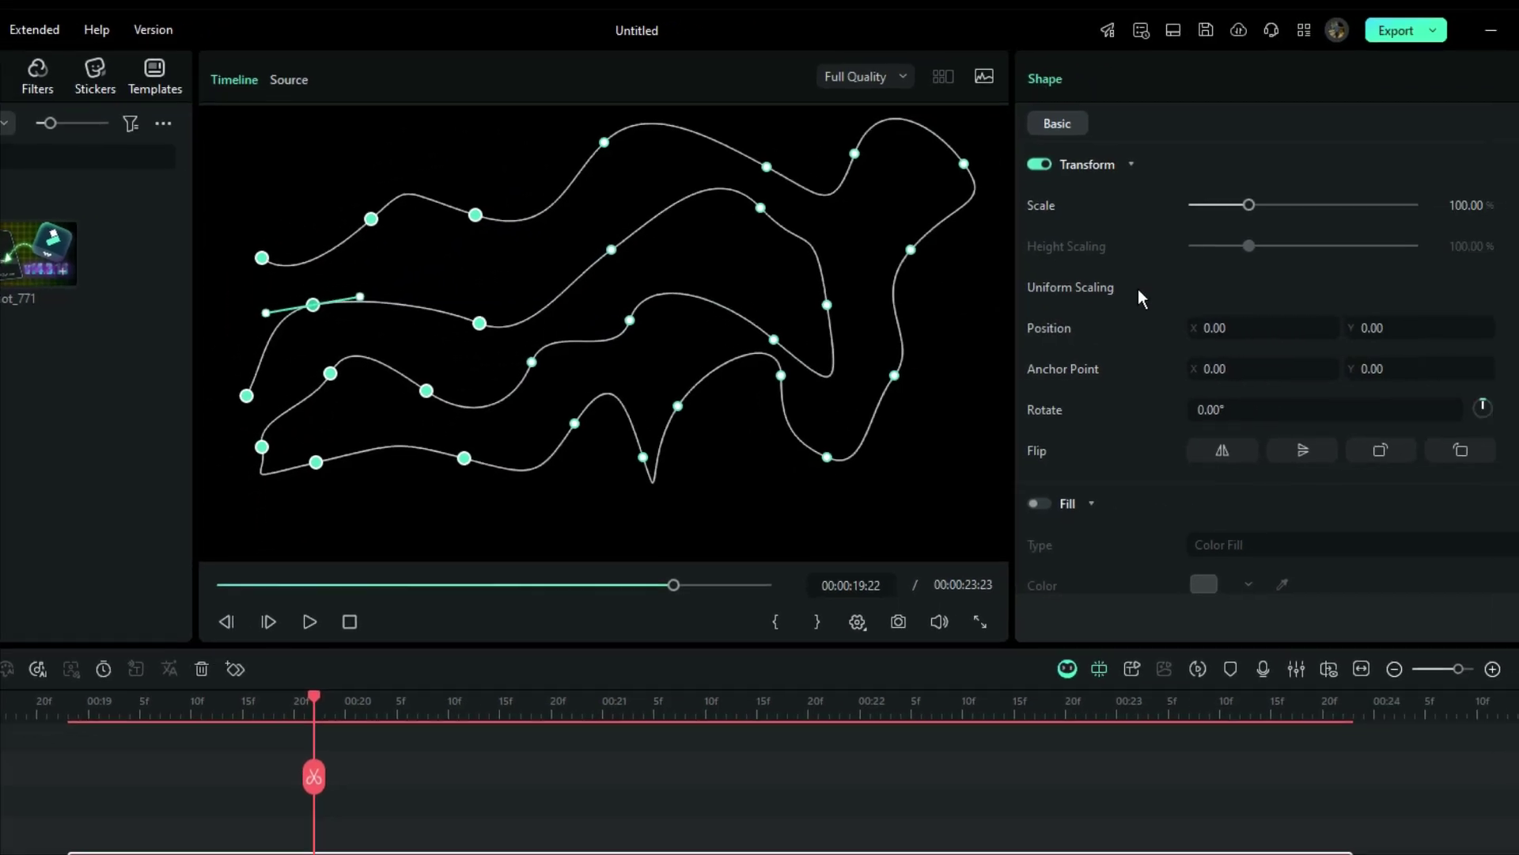
pyautogui.moveTo(1516, 188); pyautogui.dragTo(1514, 297)
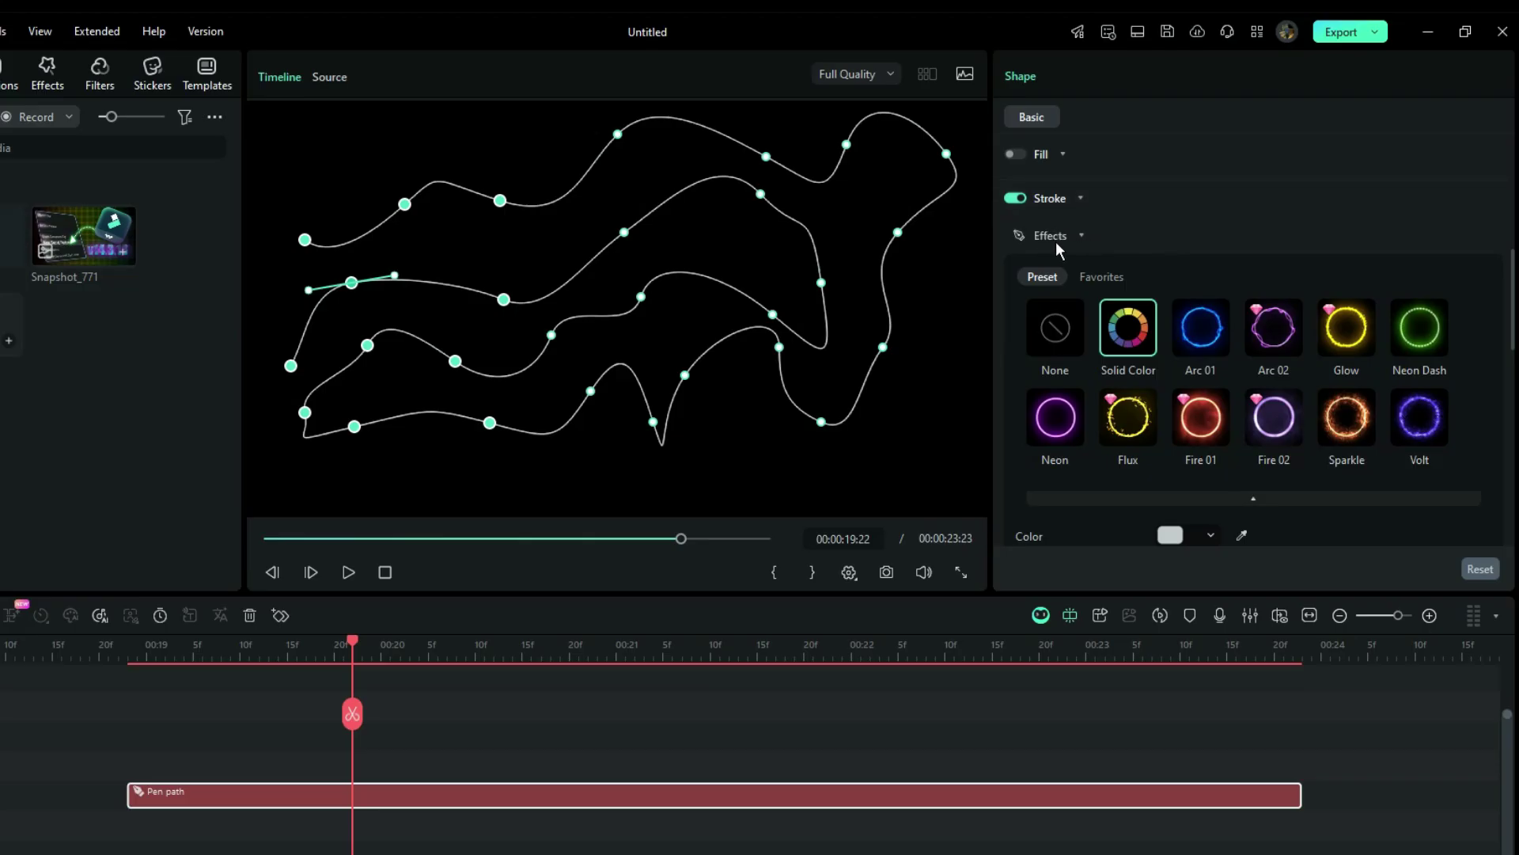
# Try the Arc 01, Arc 02 and Glow strokes, settling on the orange Sparkle stroke effect
pyautogui.click(1204, 347)
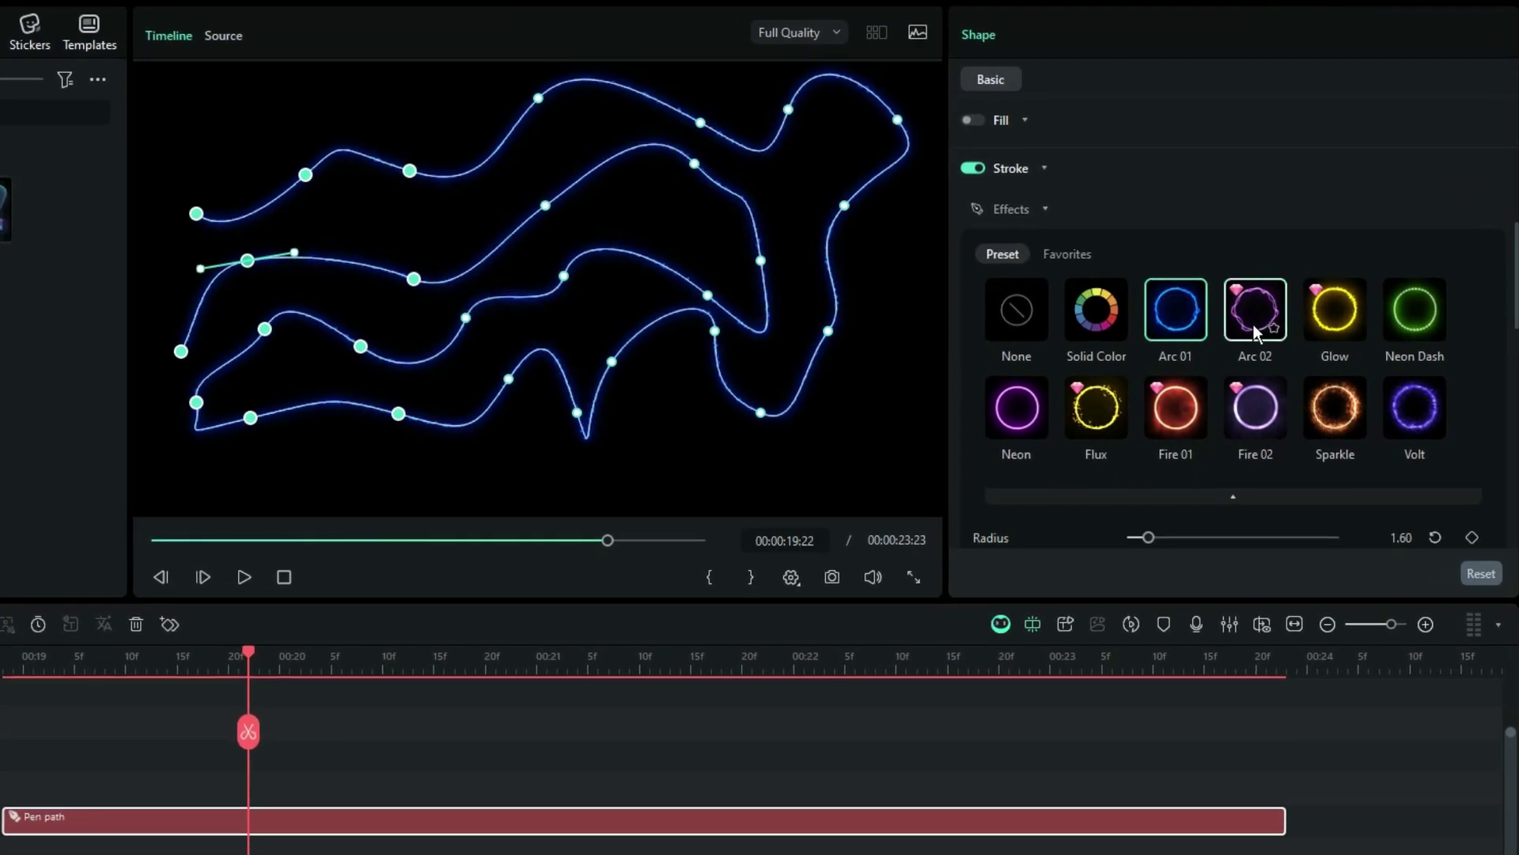
pyautogui.click(1267, 342)
pyautogui.click(1335, 346)
pyautogui.click(1335, 408)
# Adjust the Sparkle stroke's Radius and Feathering, and trim the path's End to 91%
pyautogui.moveTo(1513, 254); pyautogui.dragTo(1512, 317)
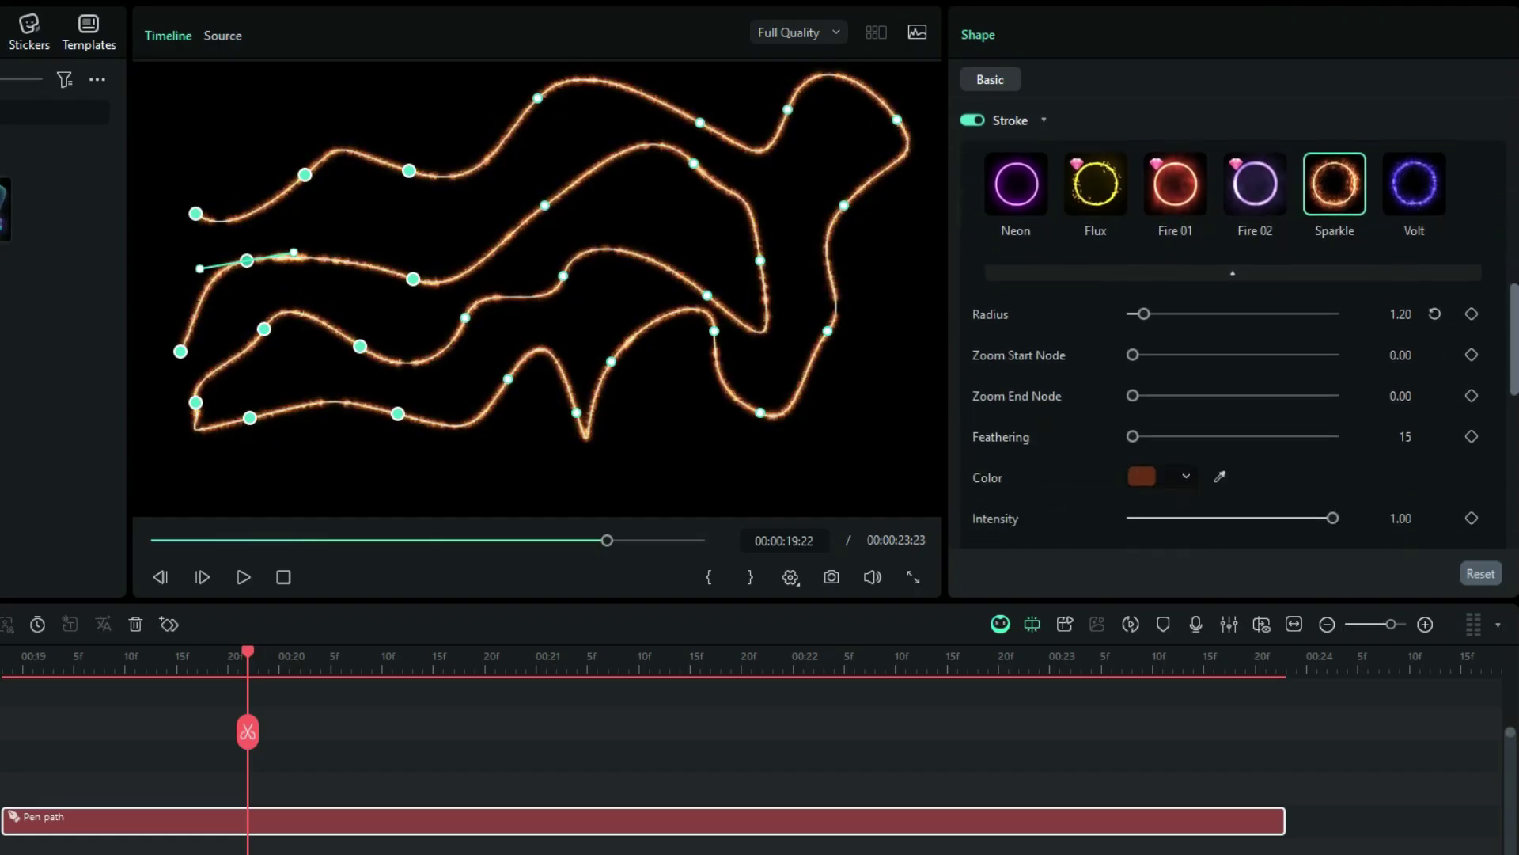
pyautogui.moveTo(1179, 317); pyautogui.dragTo(1153, 316)
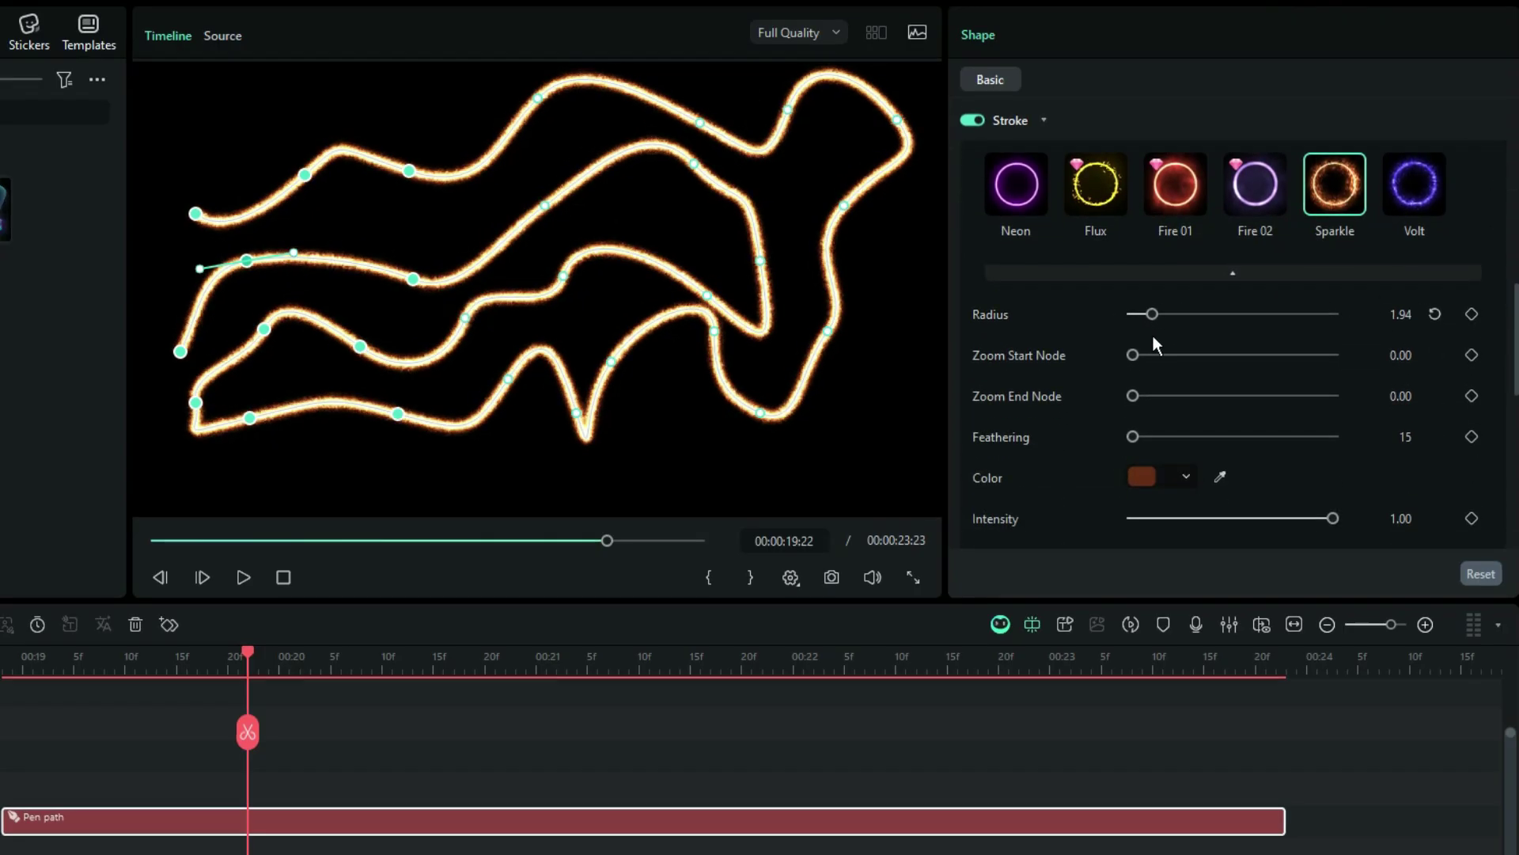
pyautogui.moveTo(1132, 436); pyautogui.dragTo(1176, 436)
pyautogui.scroll(-5, 1266, 356)
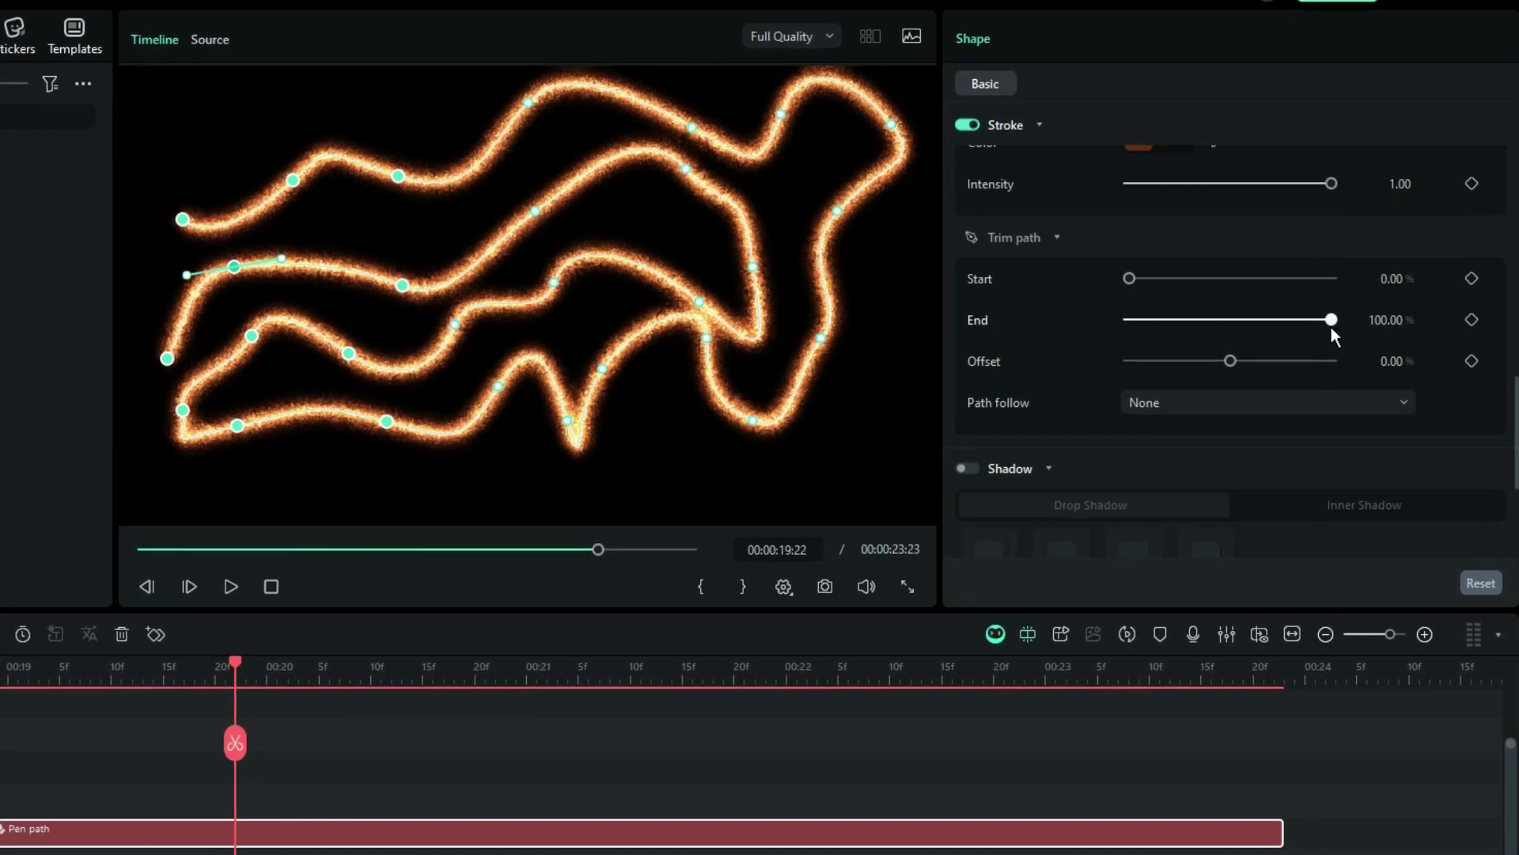
pyautogui.moveTo(1329, 324); pyautogui.dragTo(1265, 344)
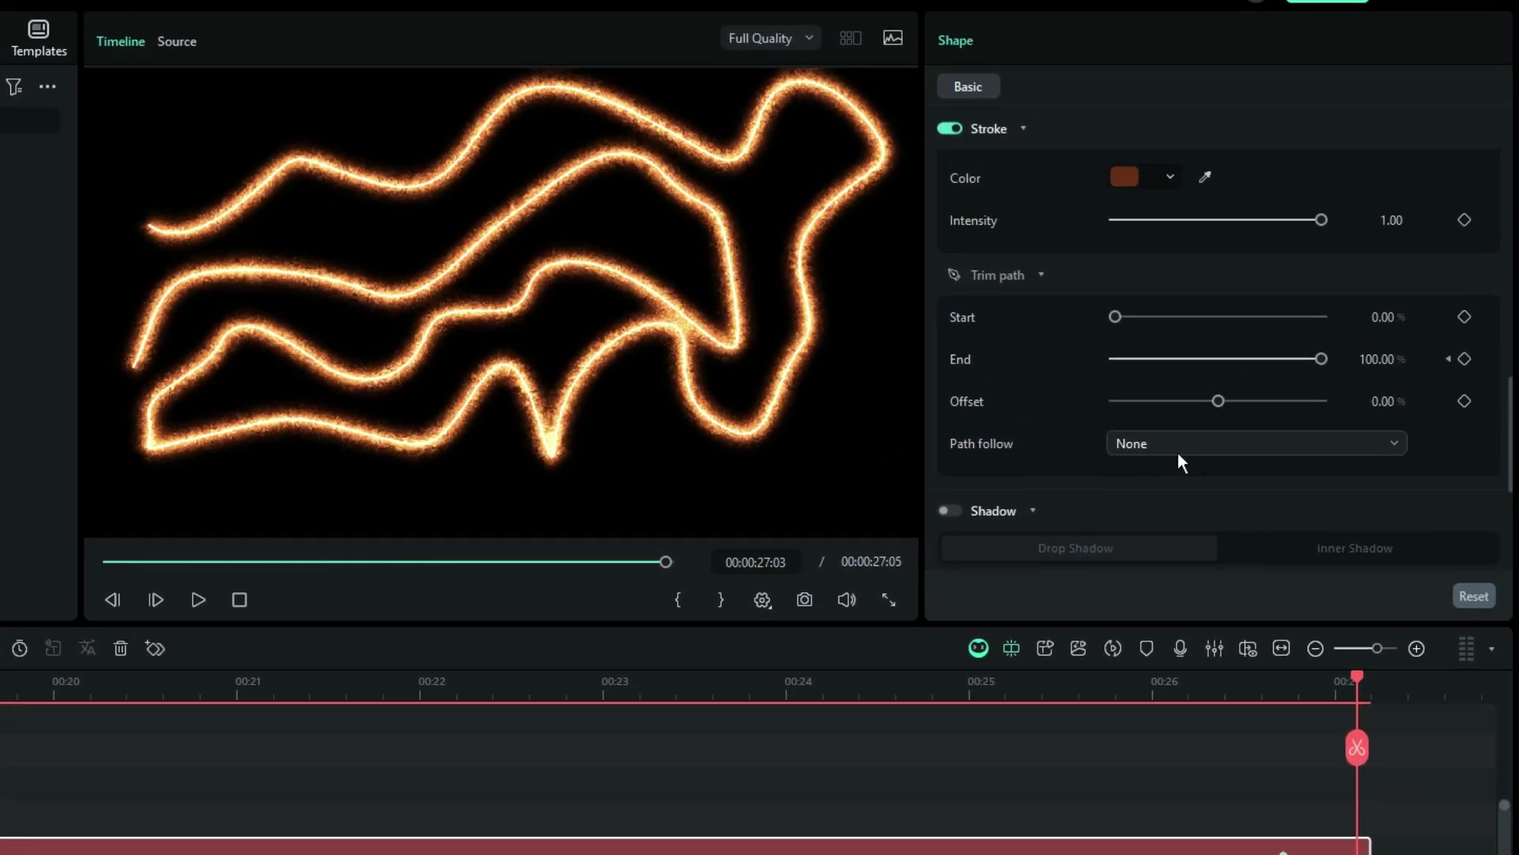
# Make Snapshot_547 from the timeline follow the pen path, apply it, and play the animation
pyautogui.click(1332, 354)
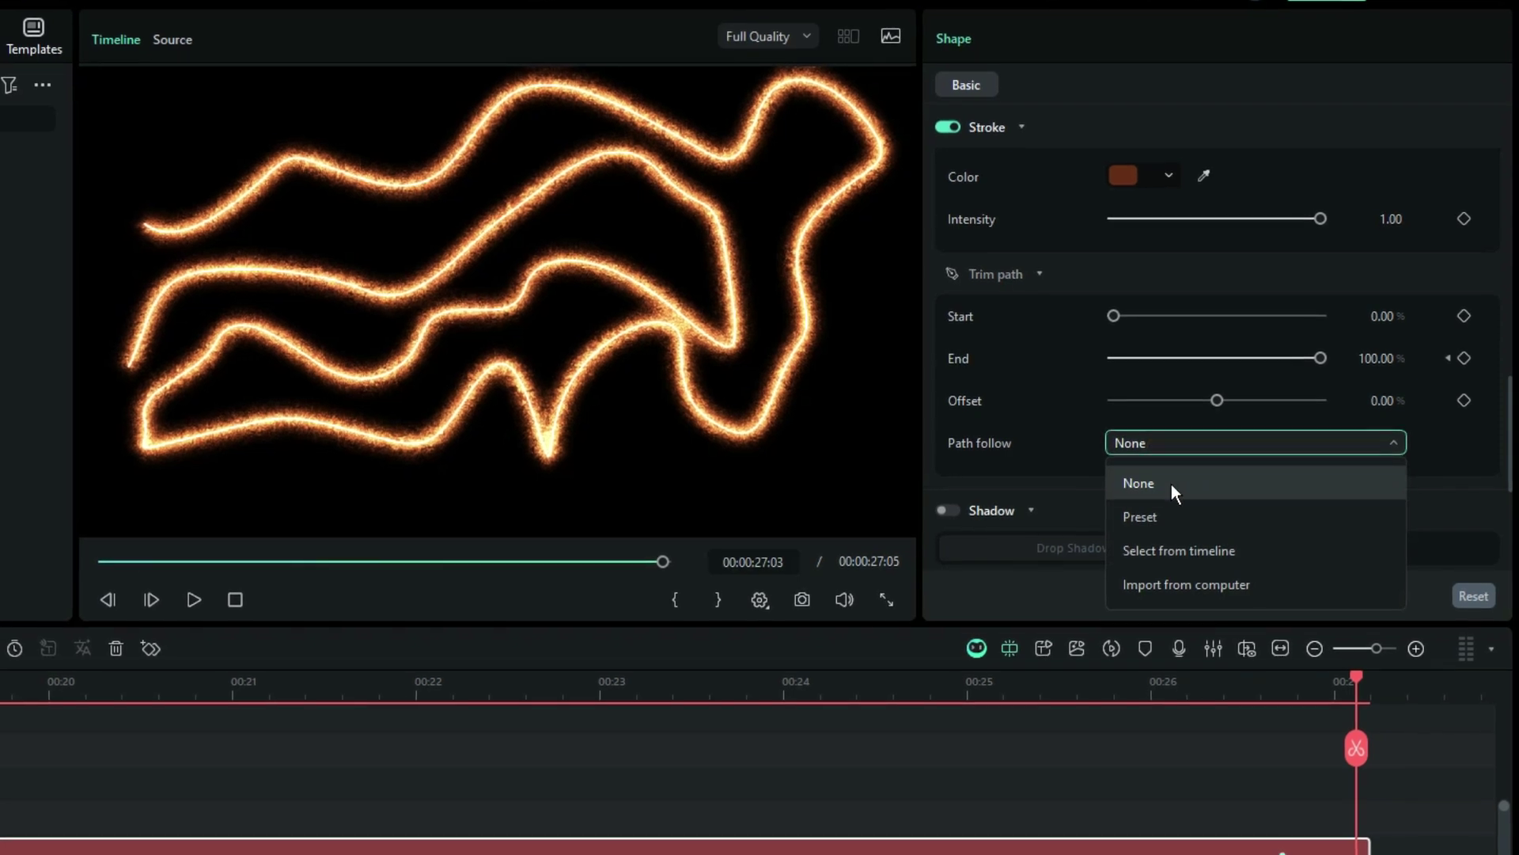
pyautogui.click(1164, 517)
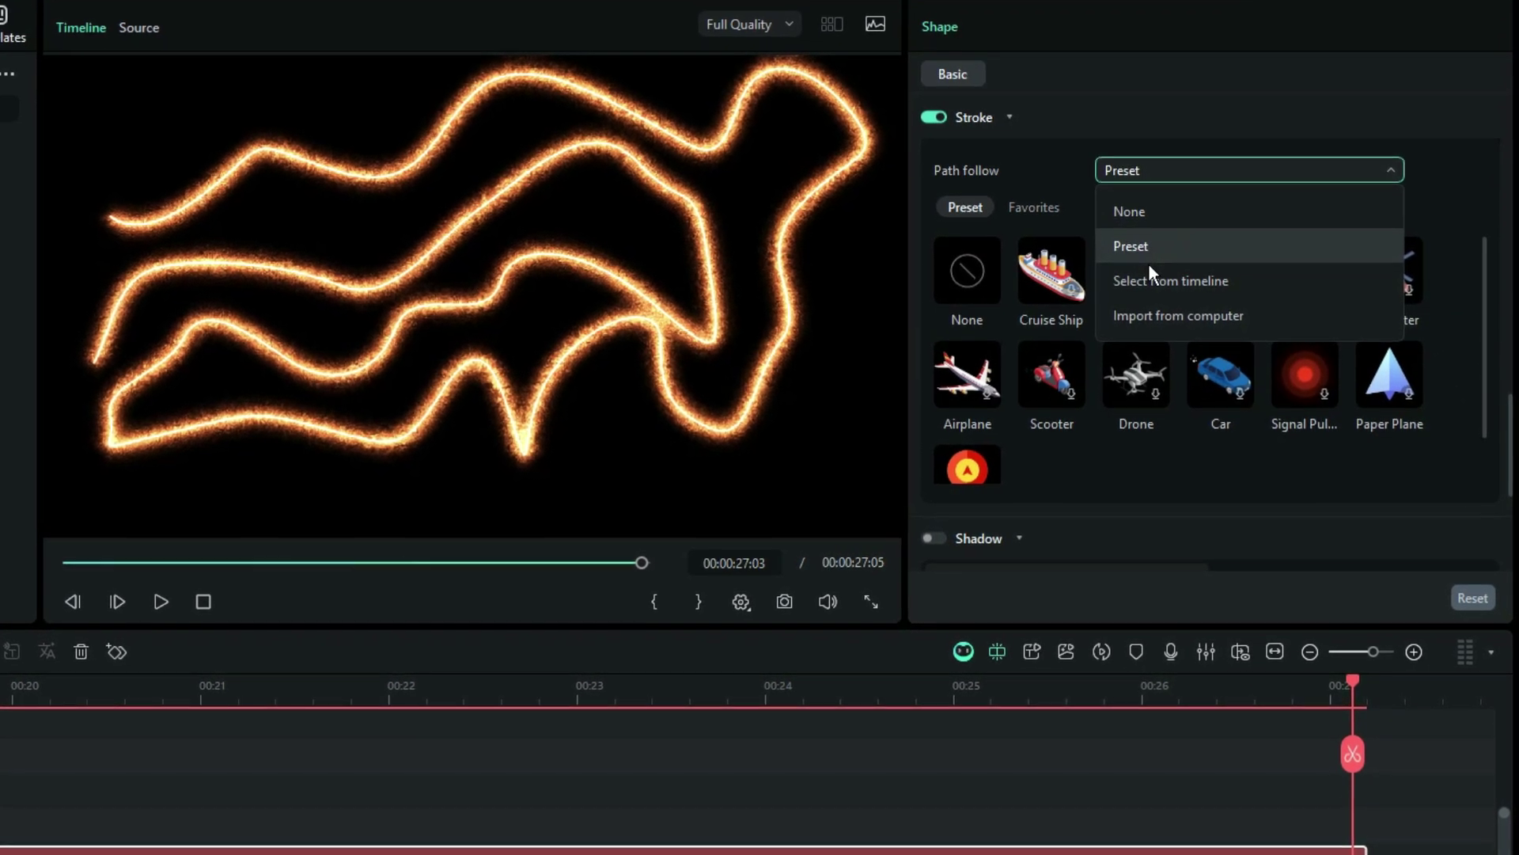
pyautogui.click(1147, 280)
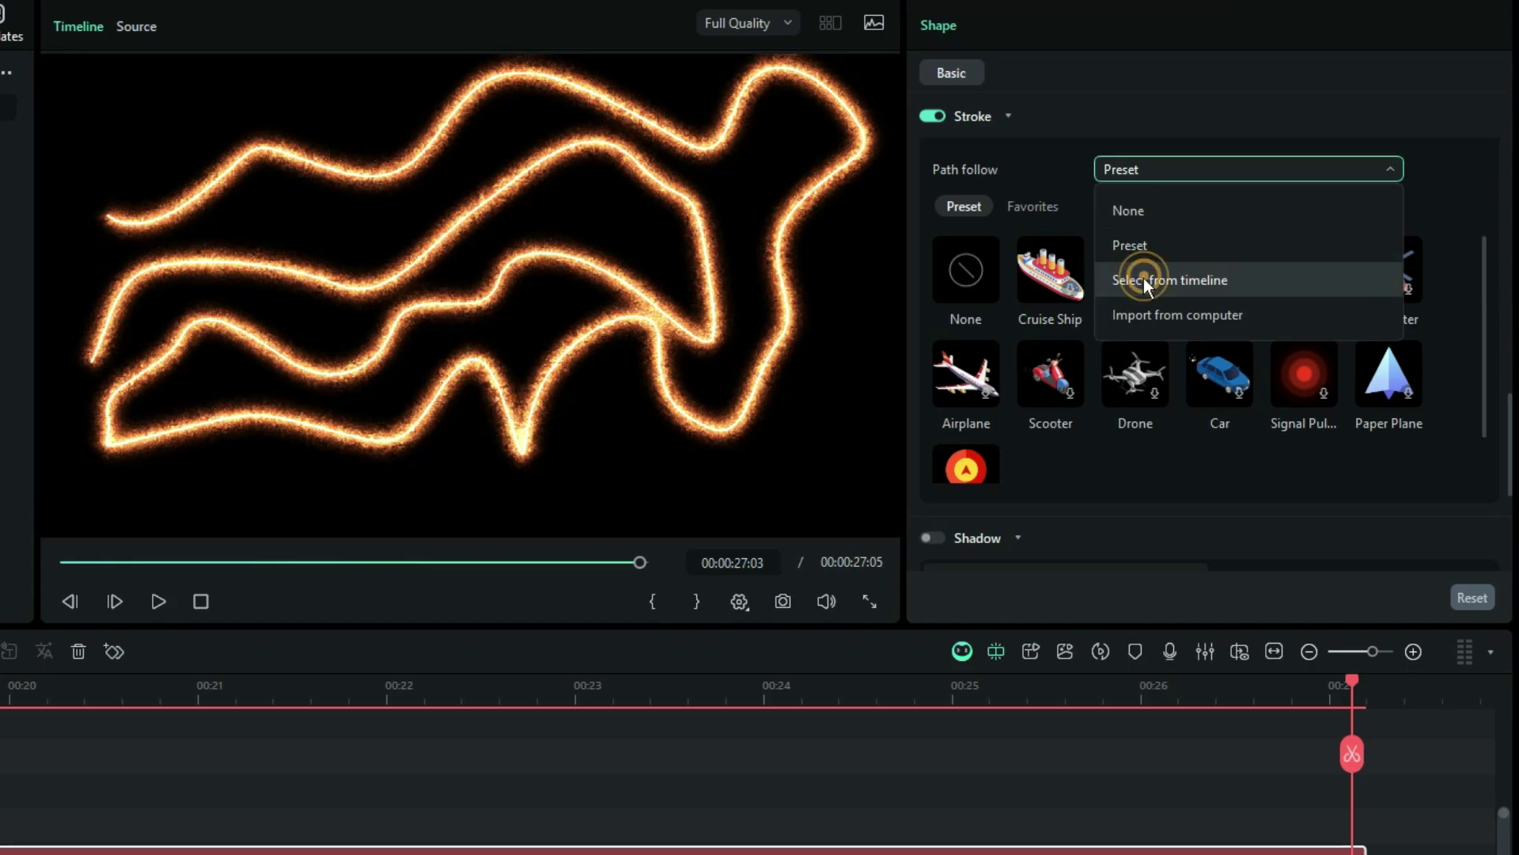
pyautogui.click(1008, 283)
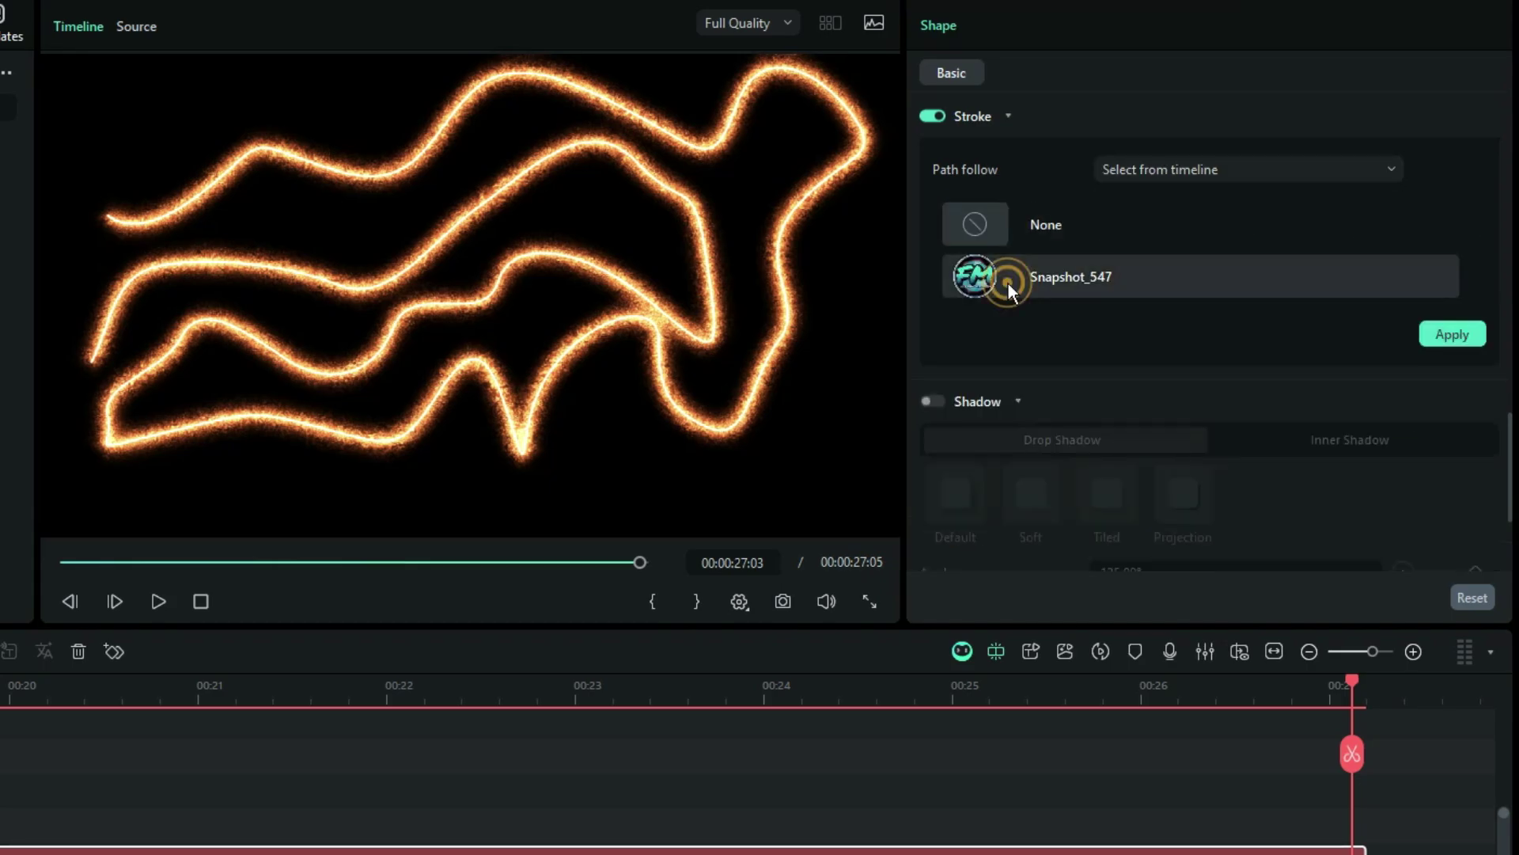
pyautogui.click(1436, 336)
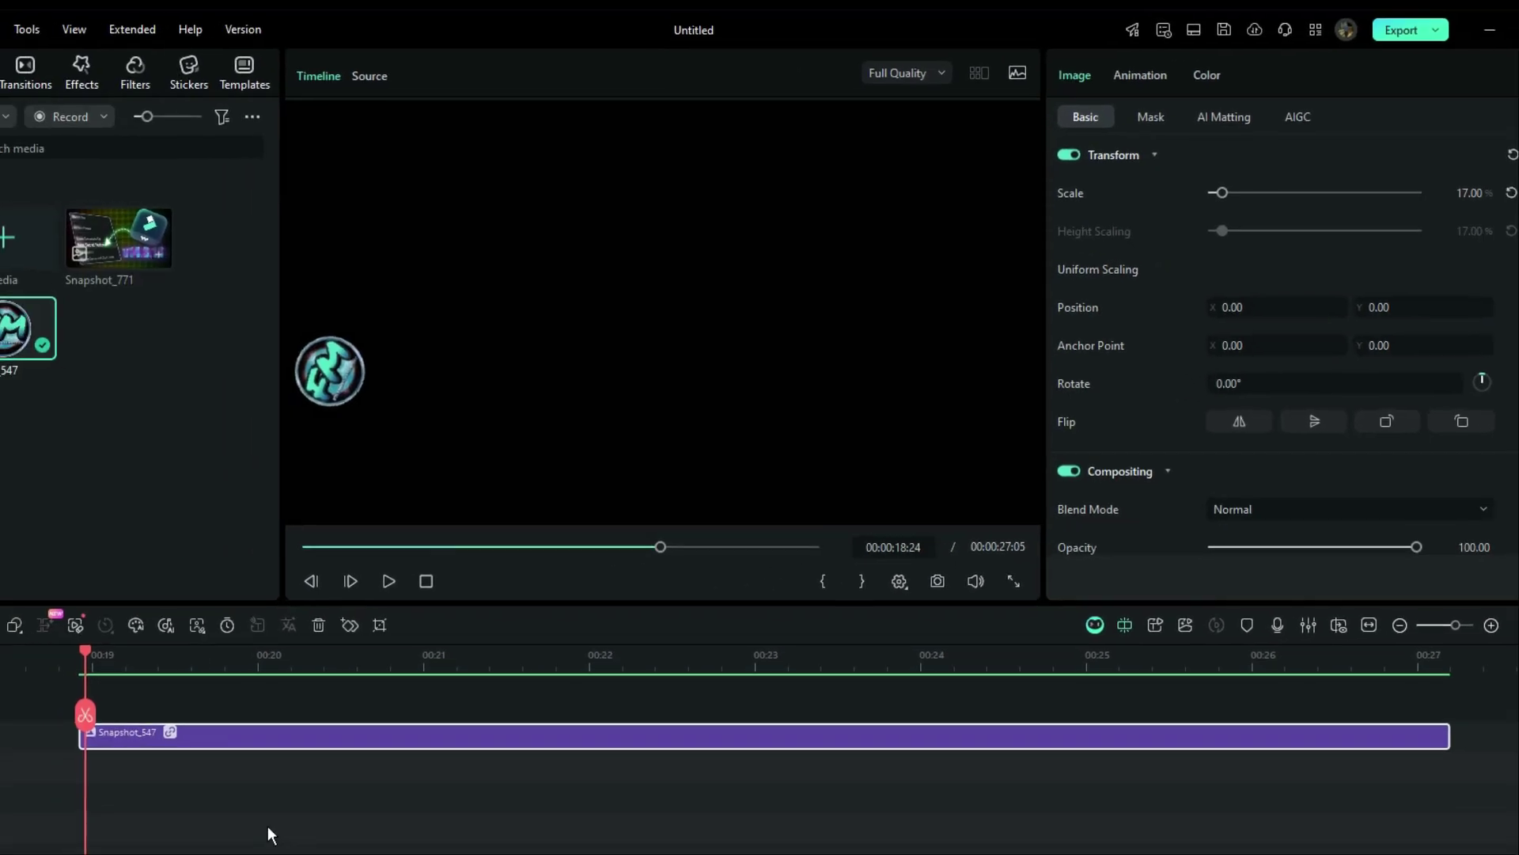
pyautogui.press('space')
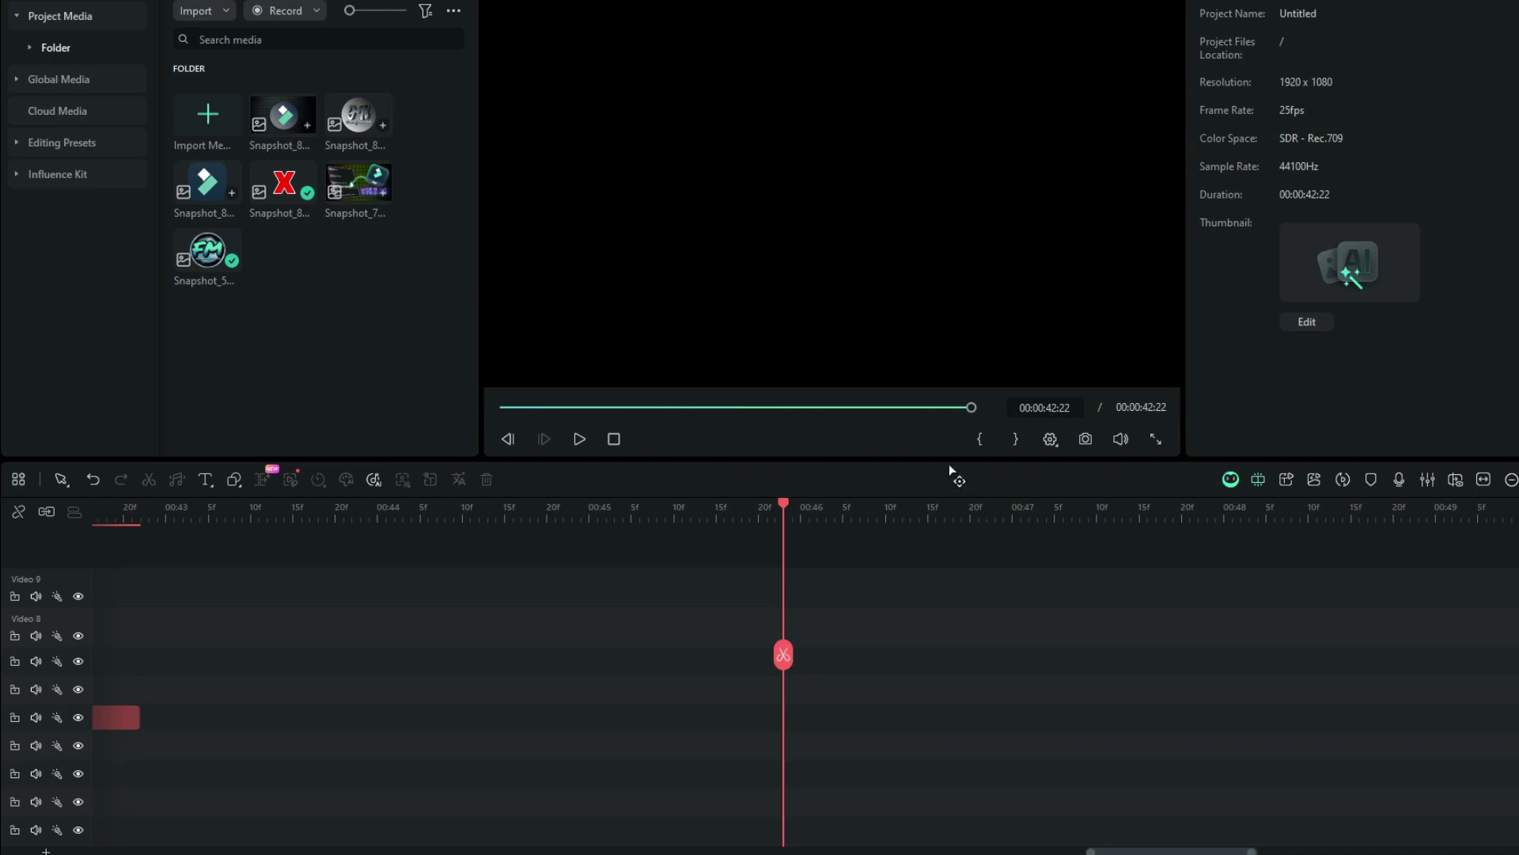
# Go to the Effects library and launch the Animated Charts editor
pyautogui.click(316, 49)
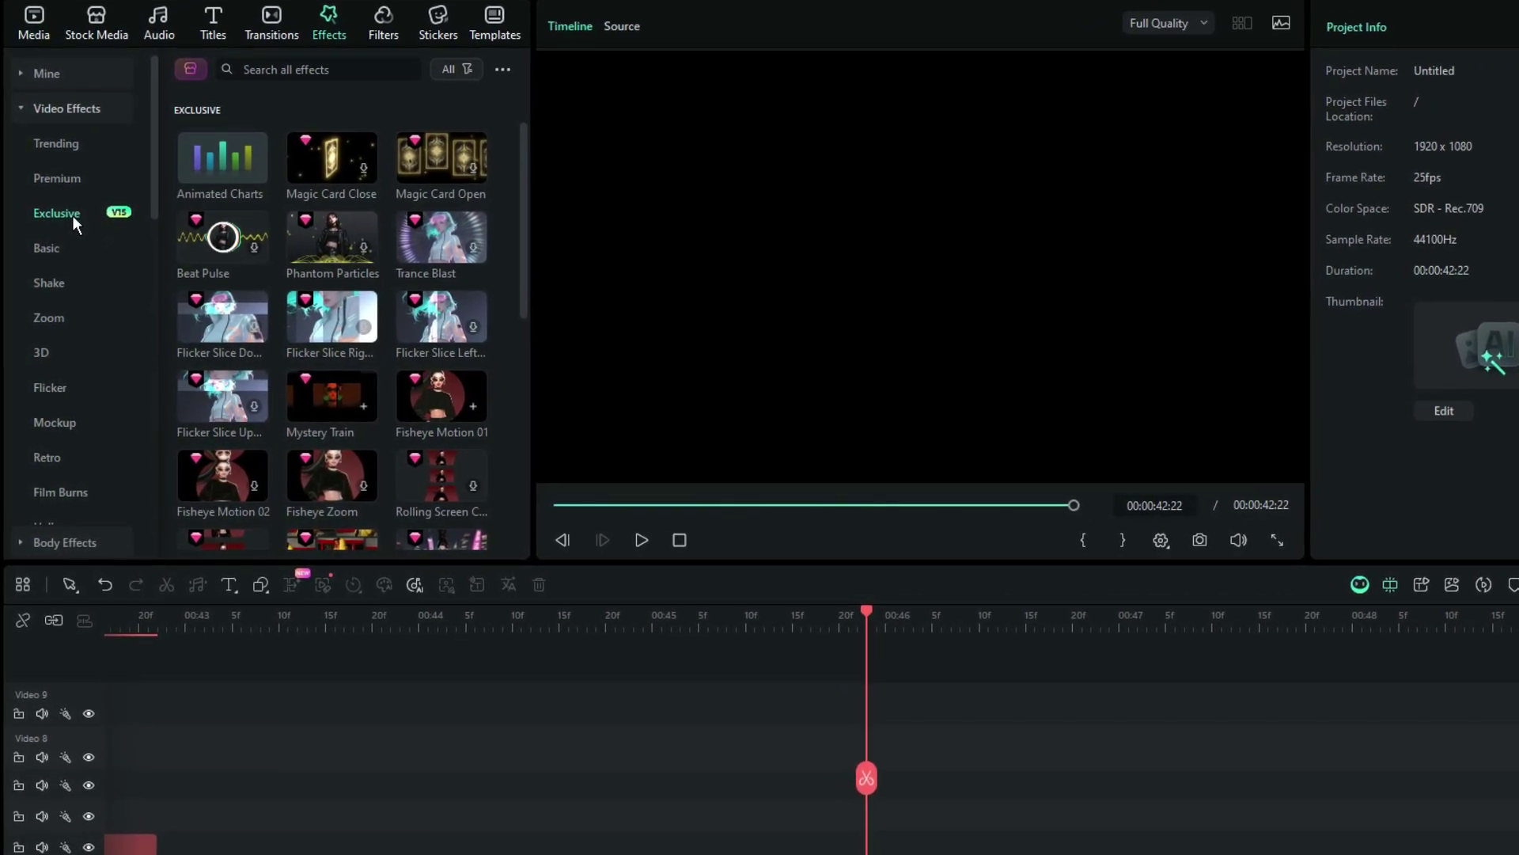
pyautogui.click(211, 153)
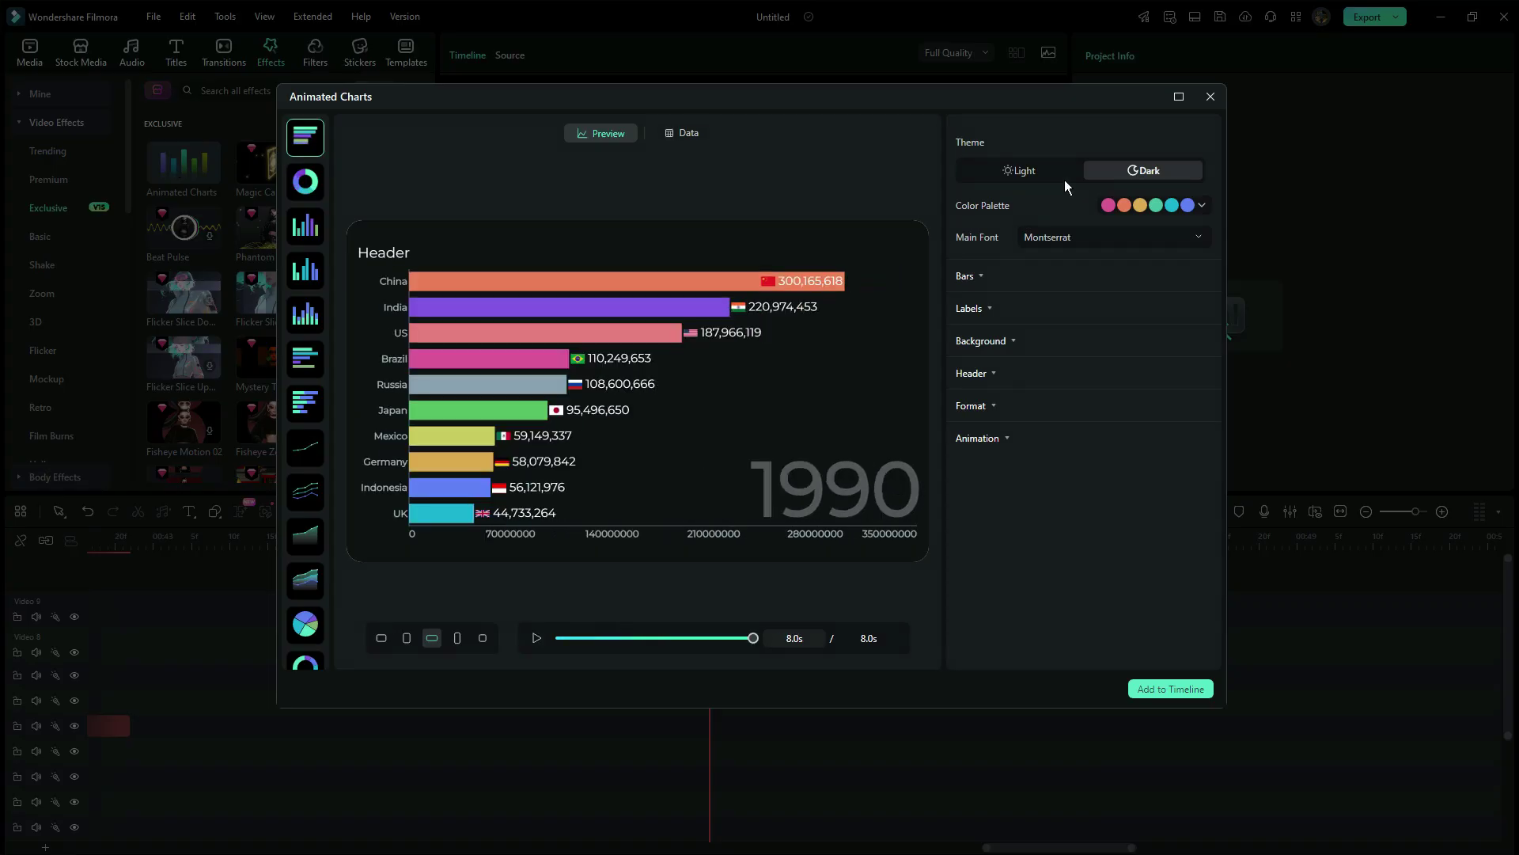
# Enlarge the chart editor and preview the column, grouped, stacked and horizontal bar chart types
pyautogui.click(1178, 96)
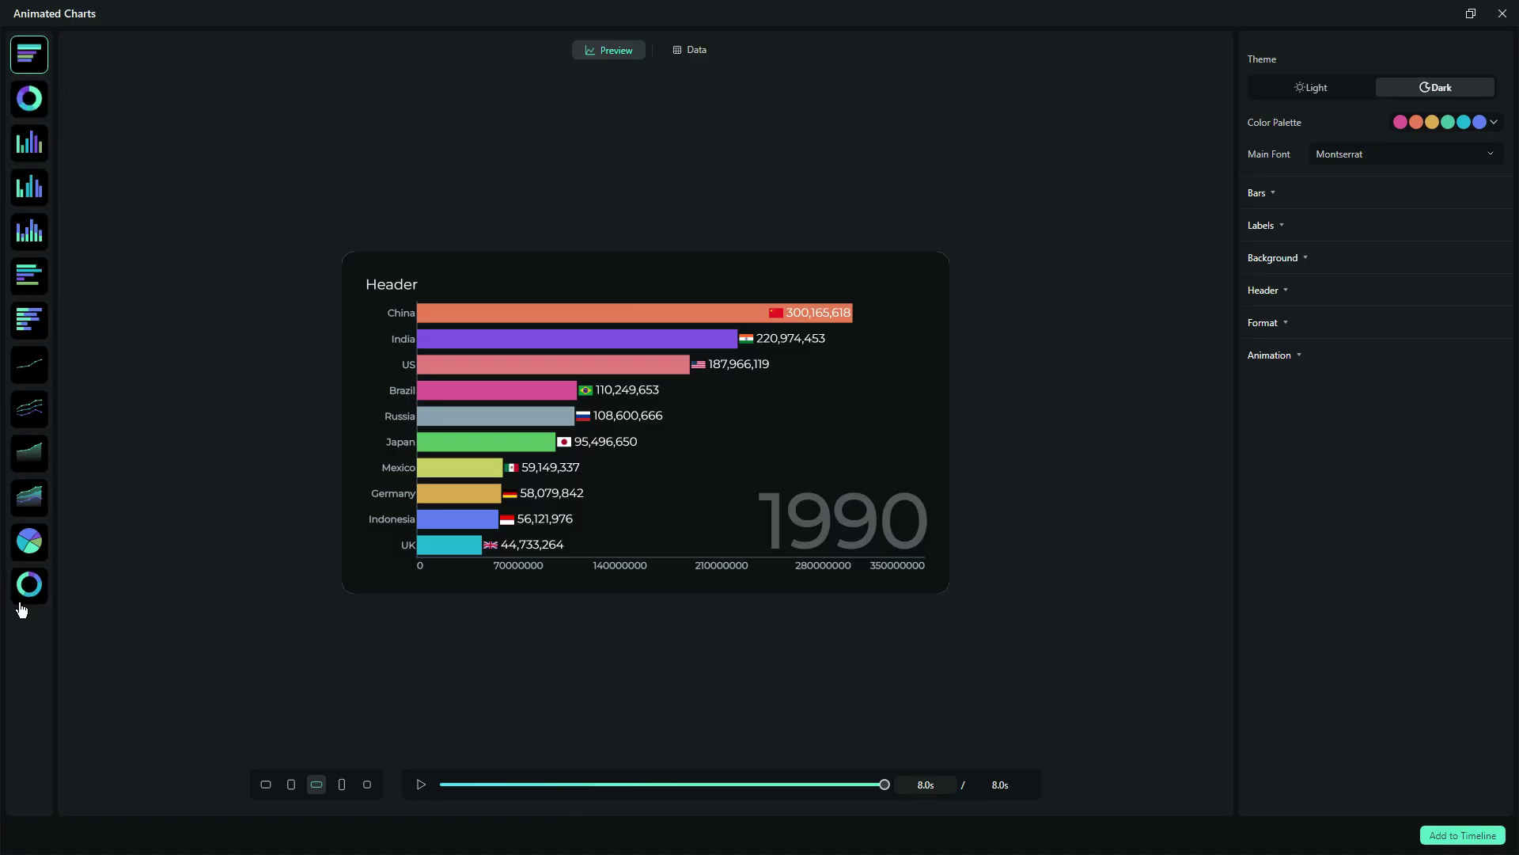
pyautogui.click(29, 98)
pyautogui.click(30, 143)
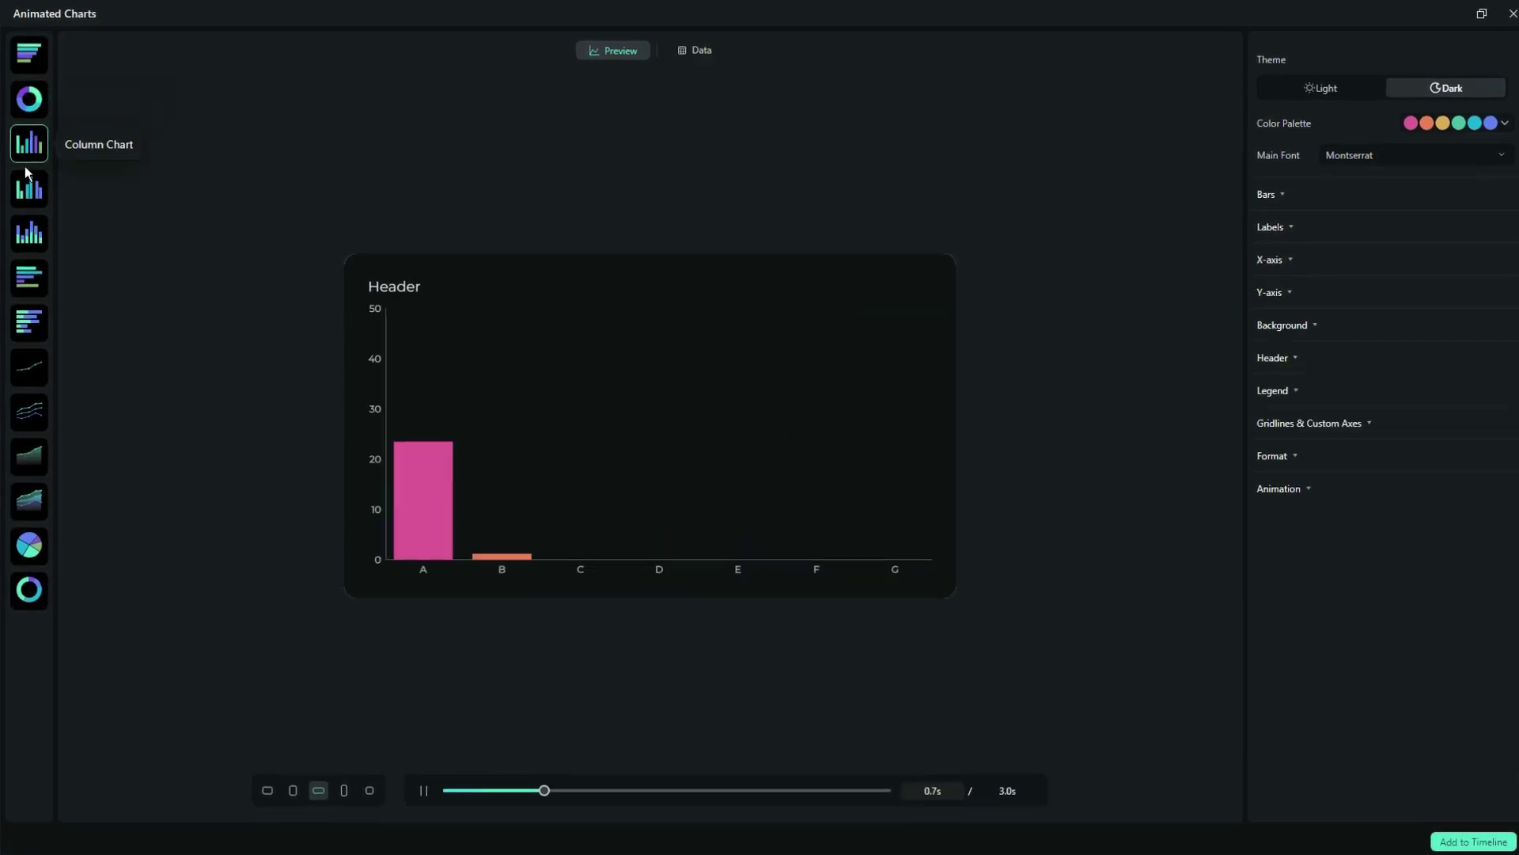
pyautogui.click(29, 188)
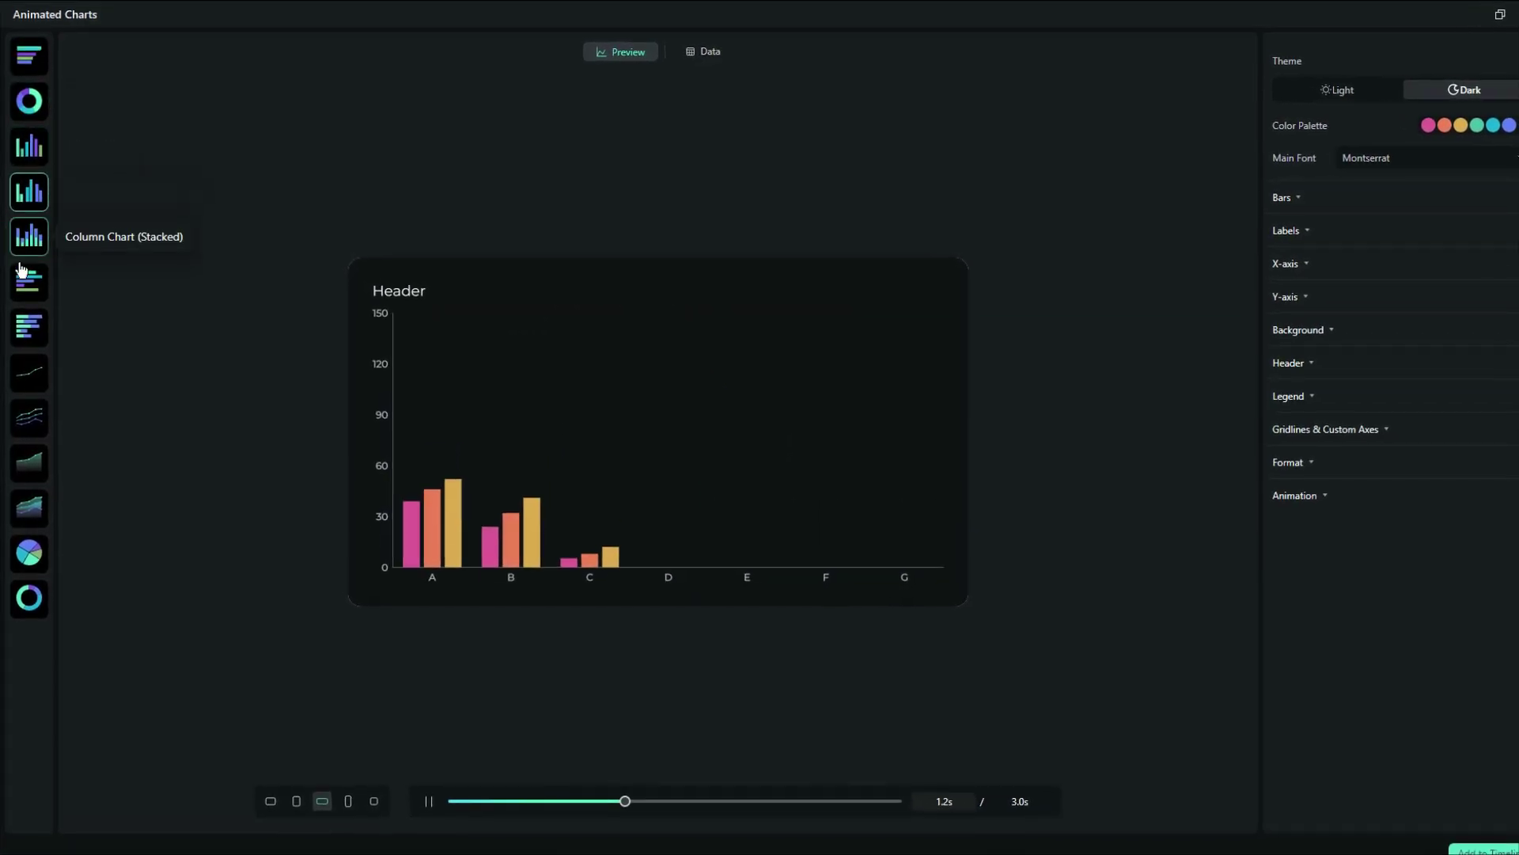
pyautogui.click(23, 257)
pyautogui.click(27, 284)
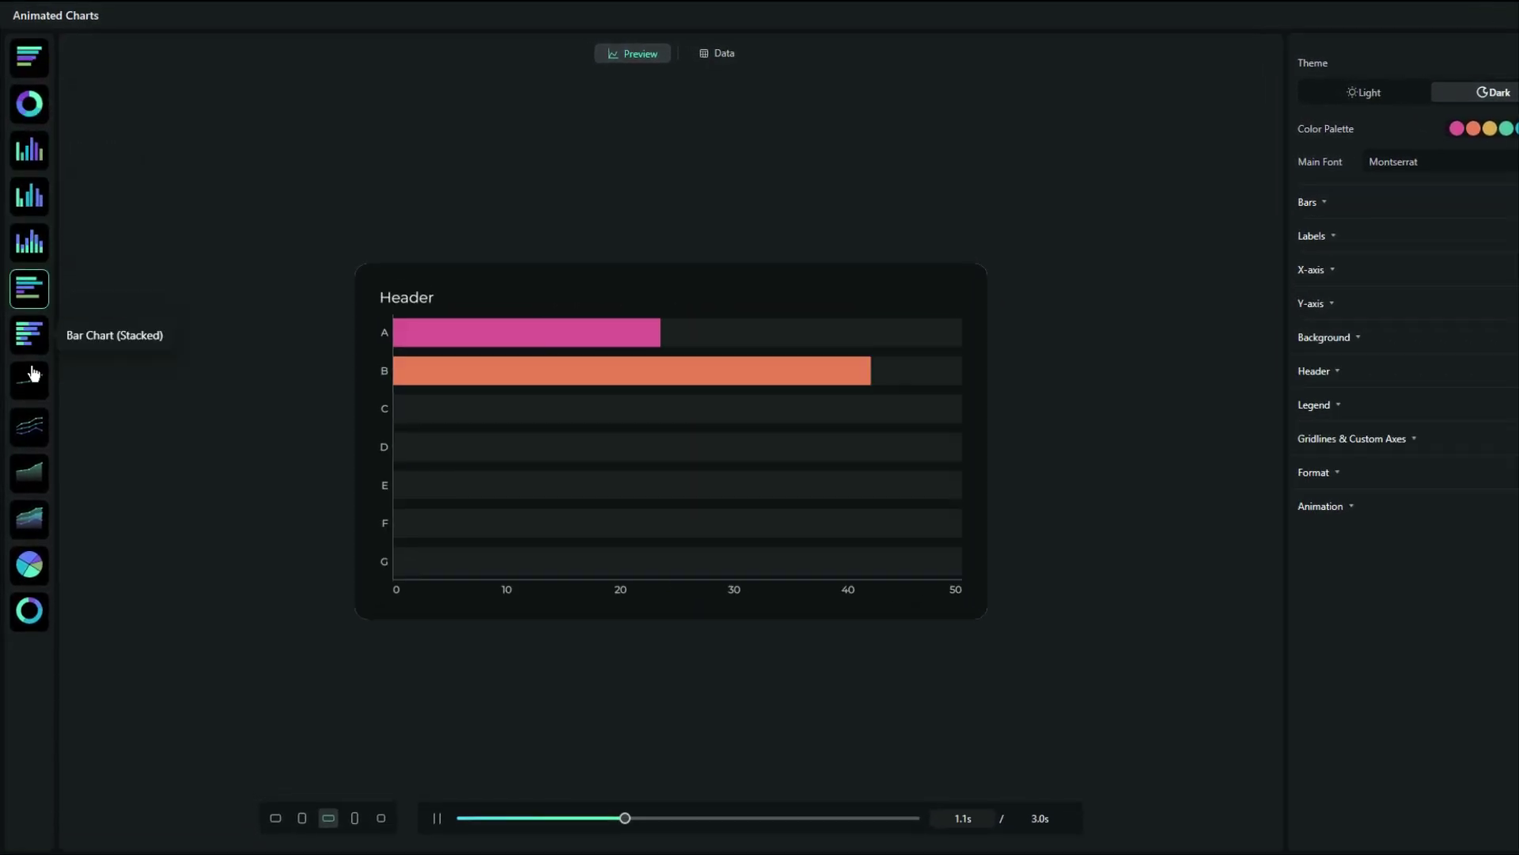
# Preview the line, area and pie chart types, then settle on the donut chart
pyautogui.click(26, 409)
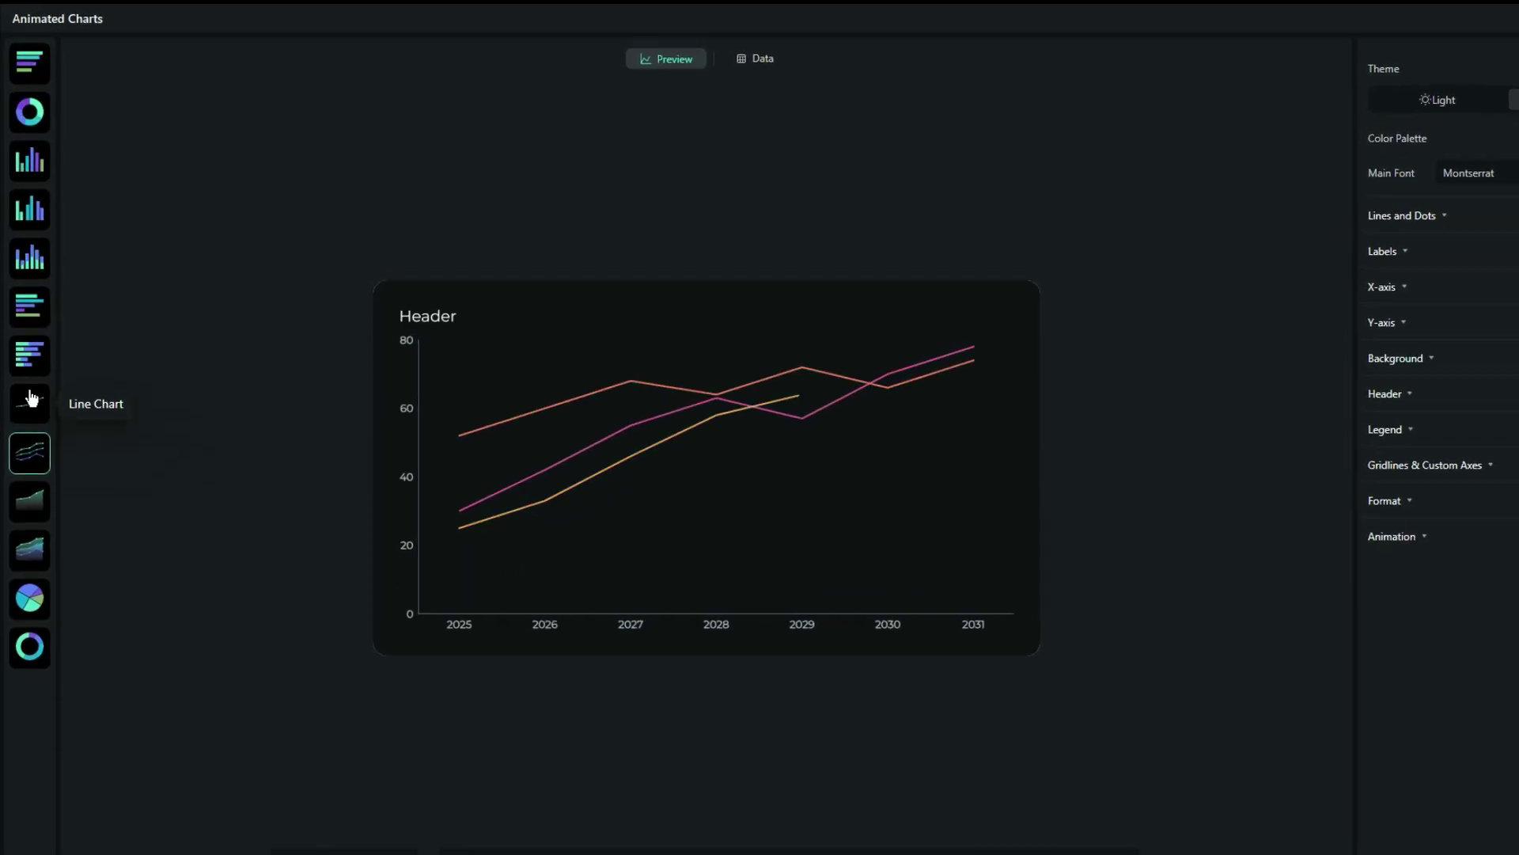
pyautogui.click(27, 392)
pyautogui.click(27, 528)
pyautogui.click(28, 516)
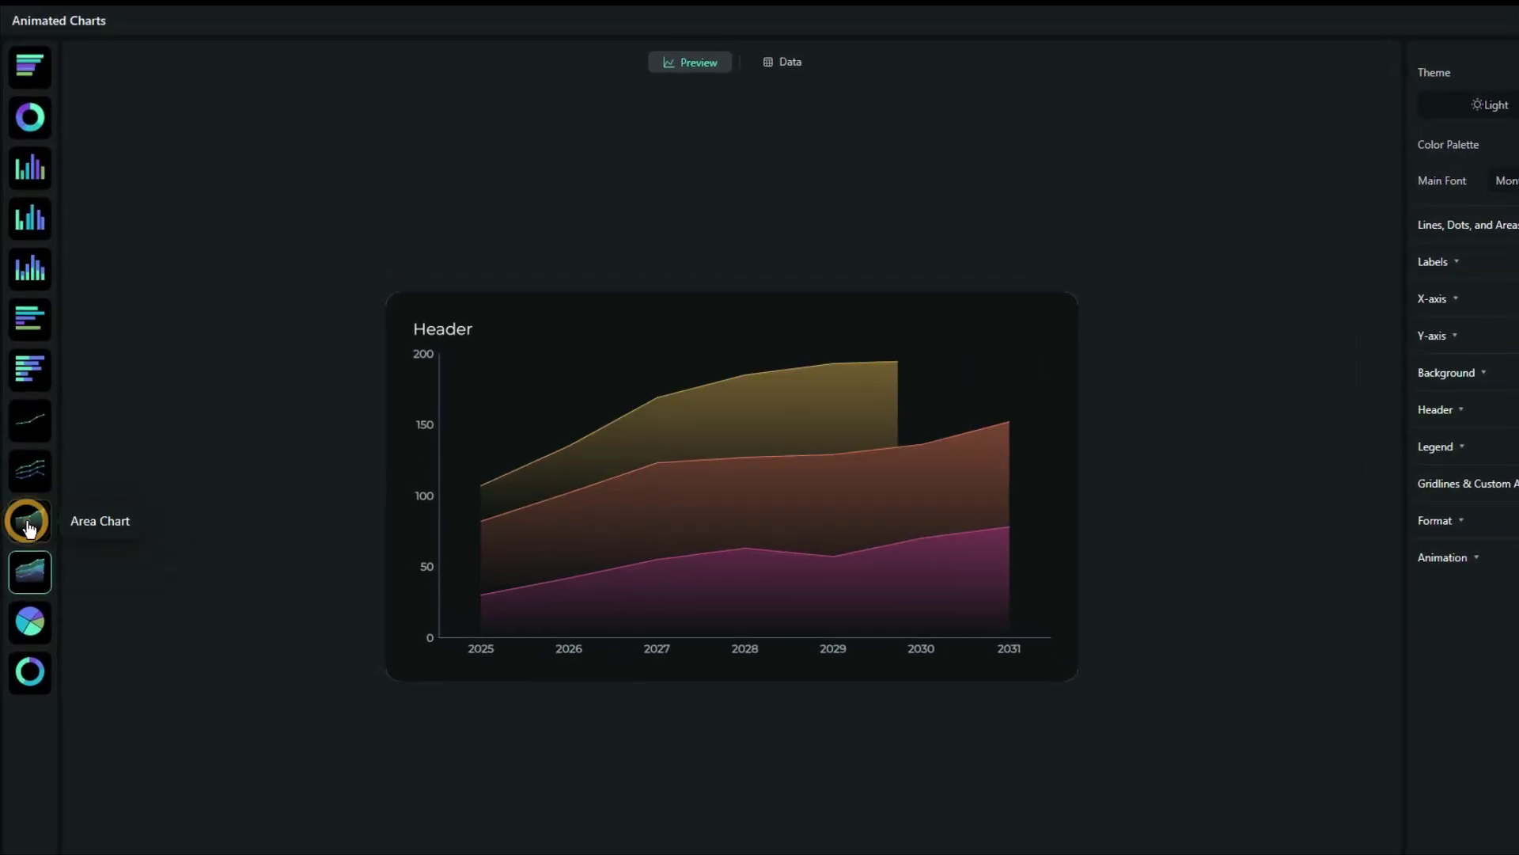
pyautogui.click(28, 628)
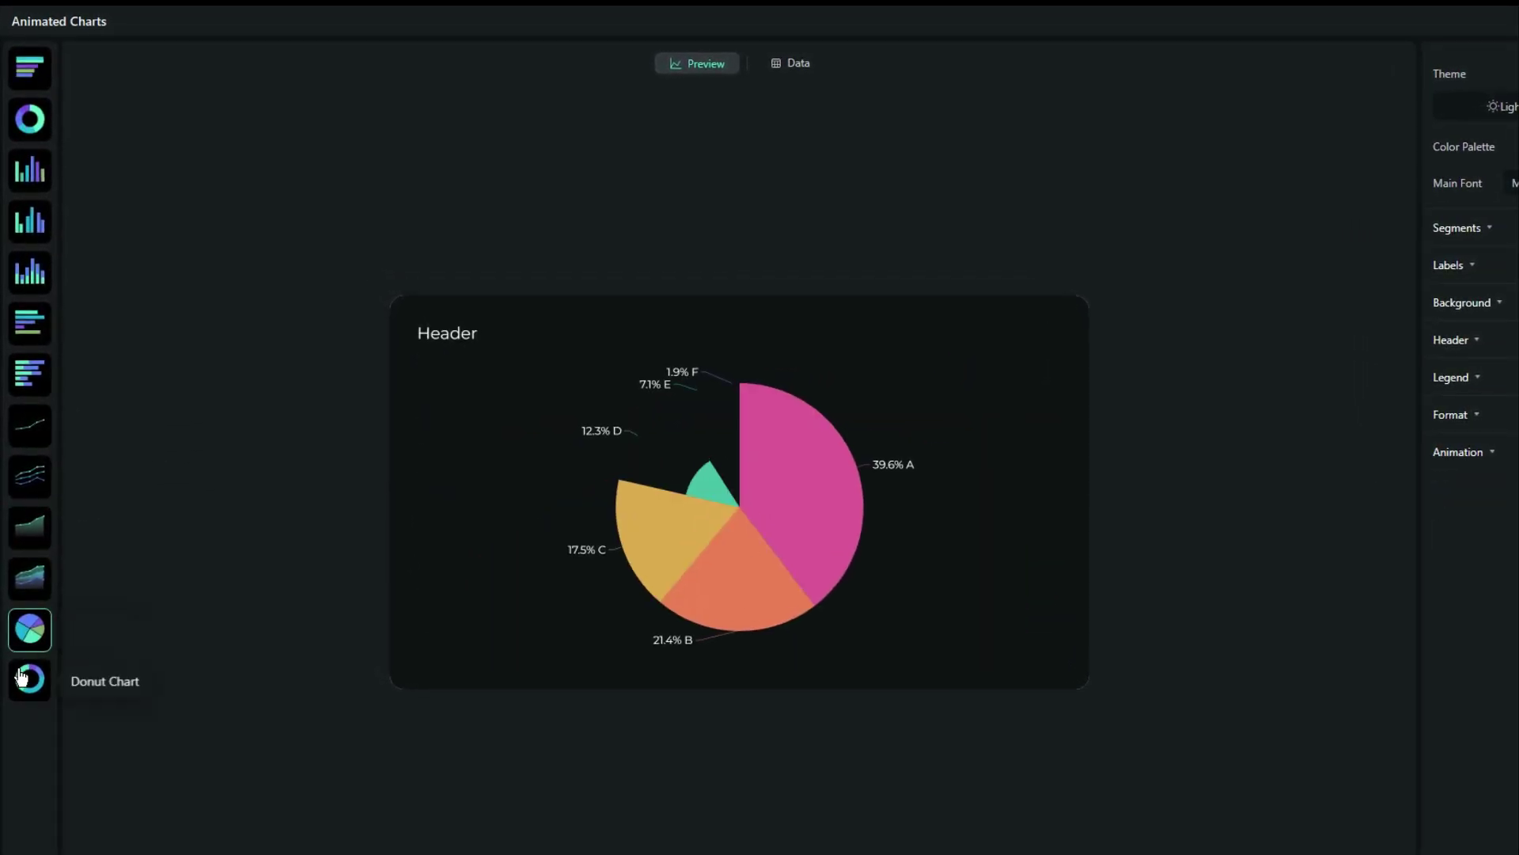
pyautogui.click(17, 678)
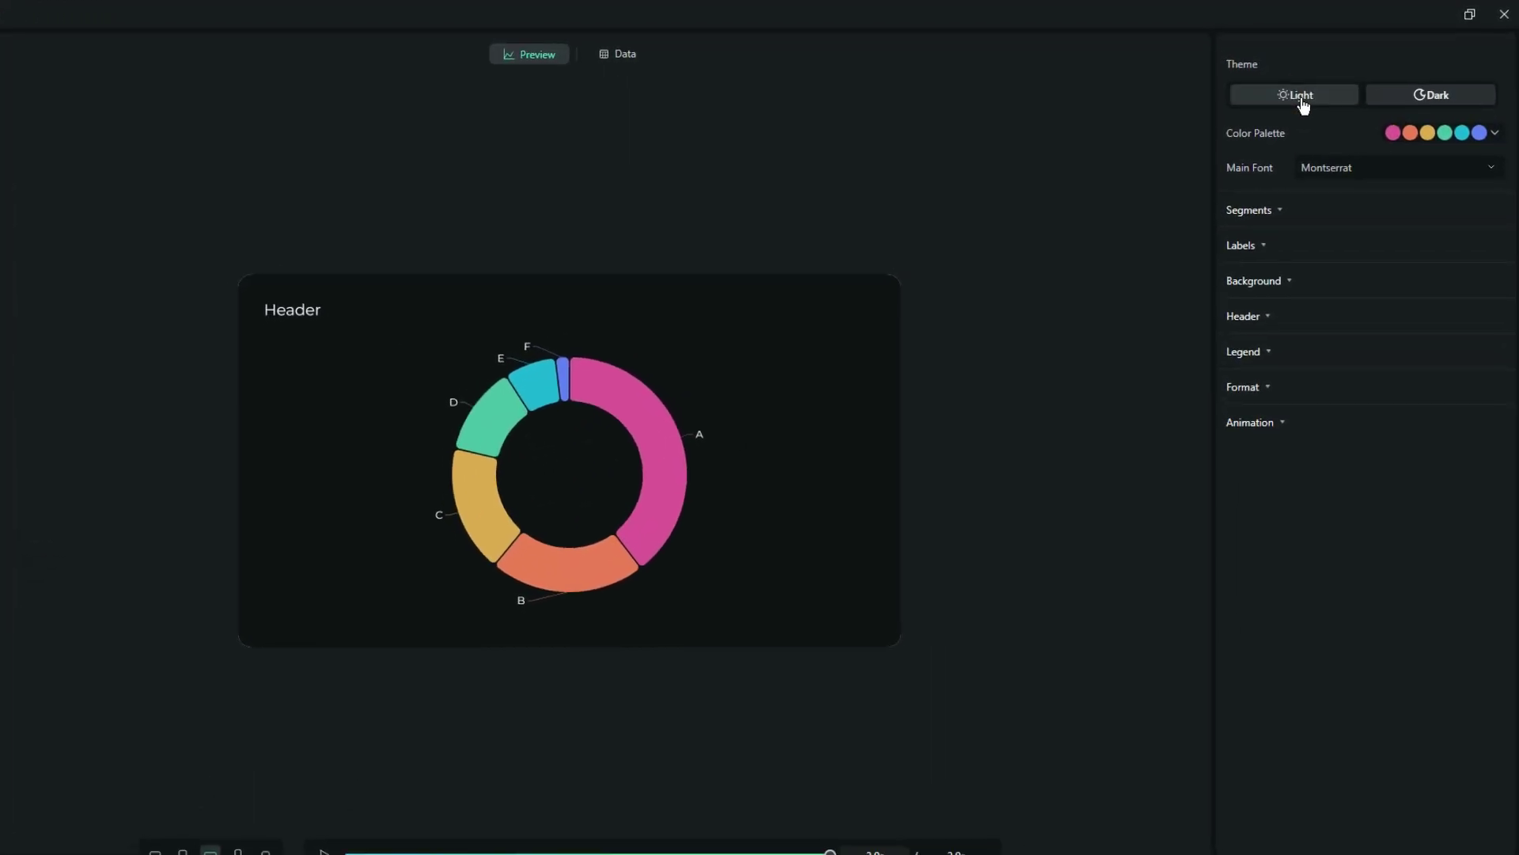
pyautogui.click(1301, 98)
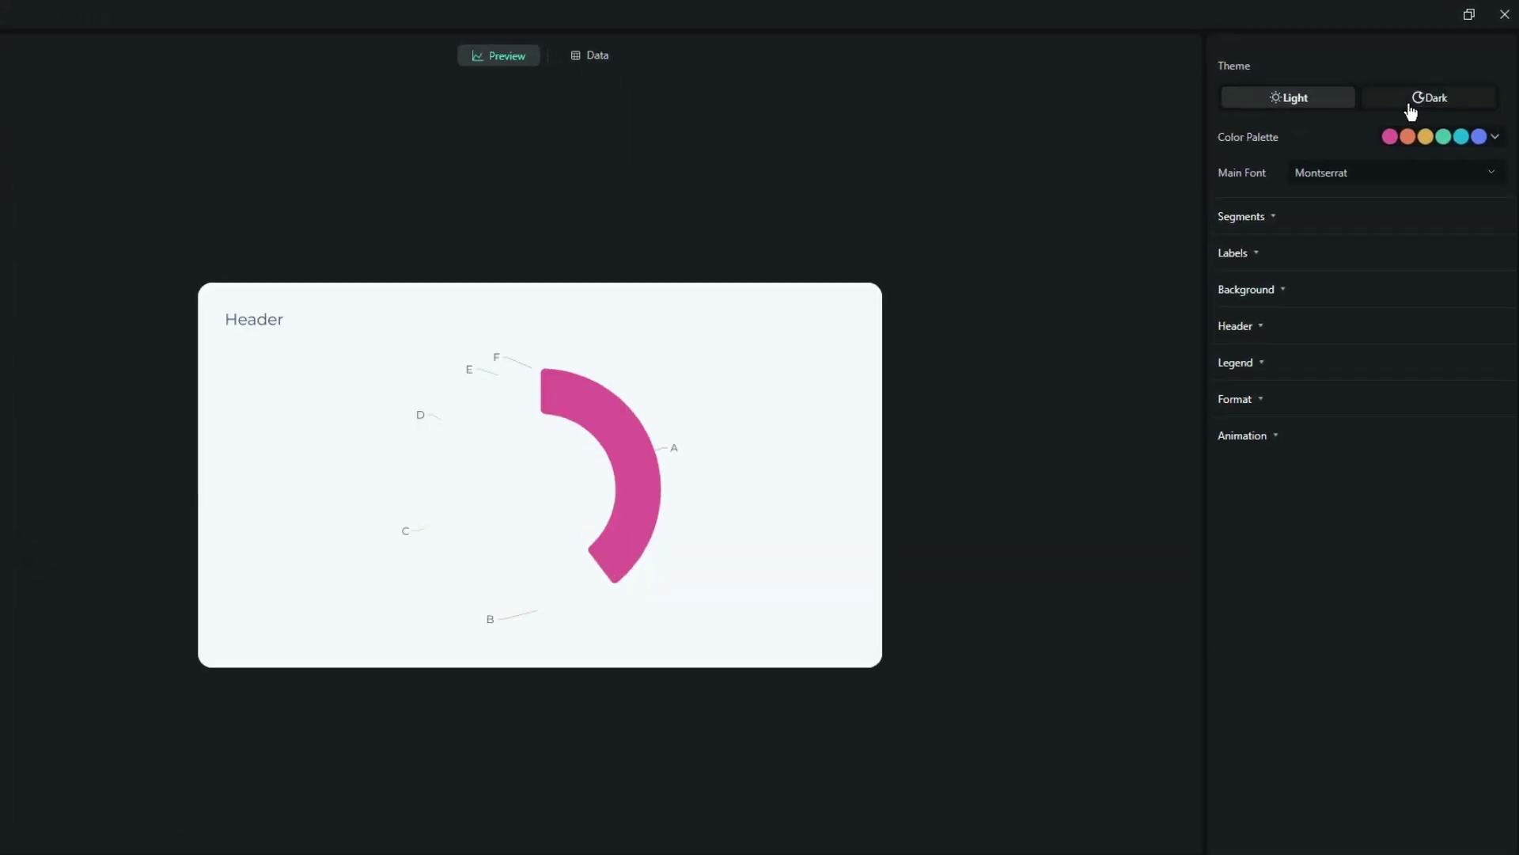
pyautogui.click(1409, 111)
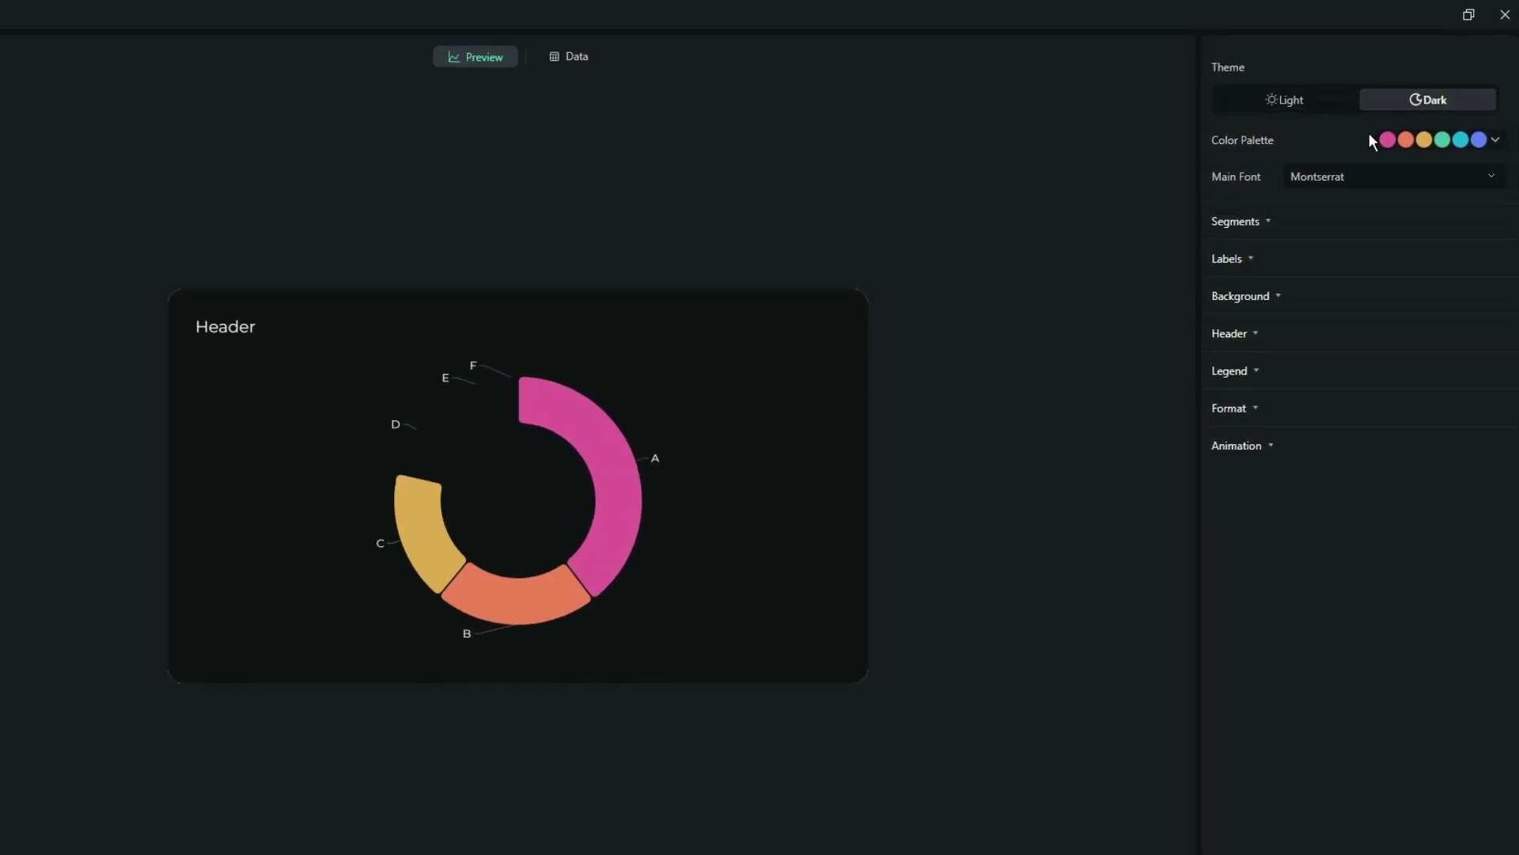
pyautogui.click(1261, 229)
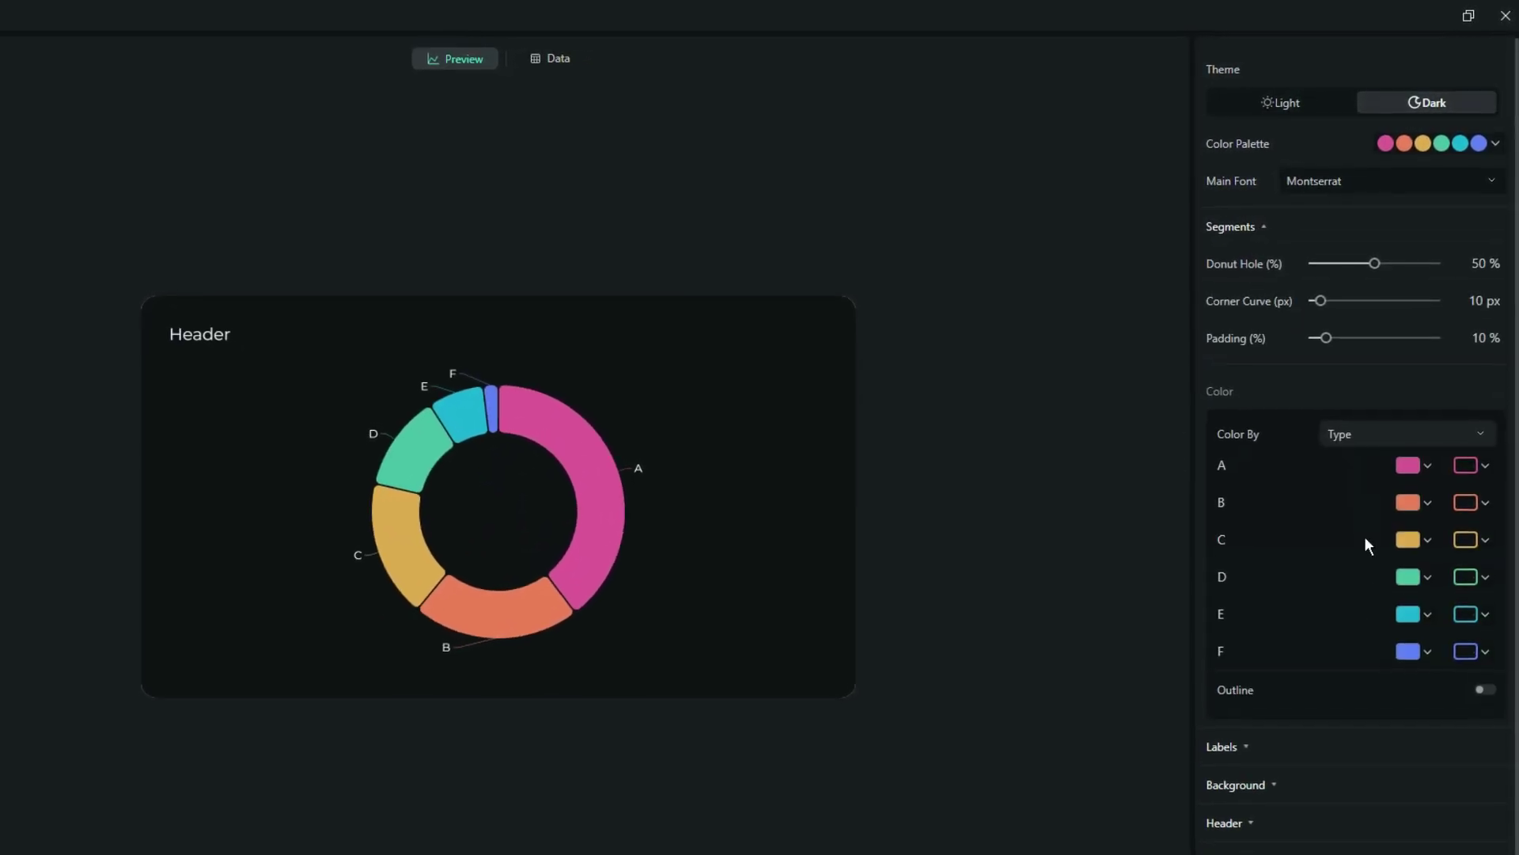
pyautogui.click(1263, 227)
pyautogui.click(1270, 304)
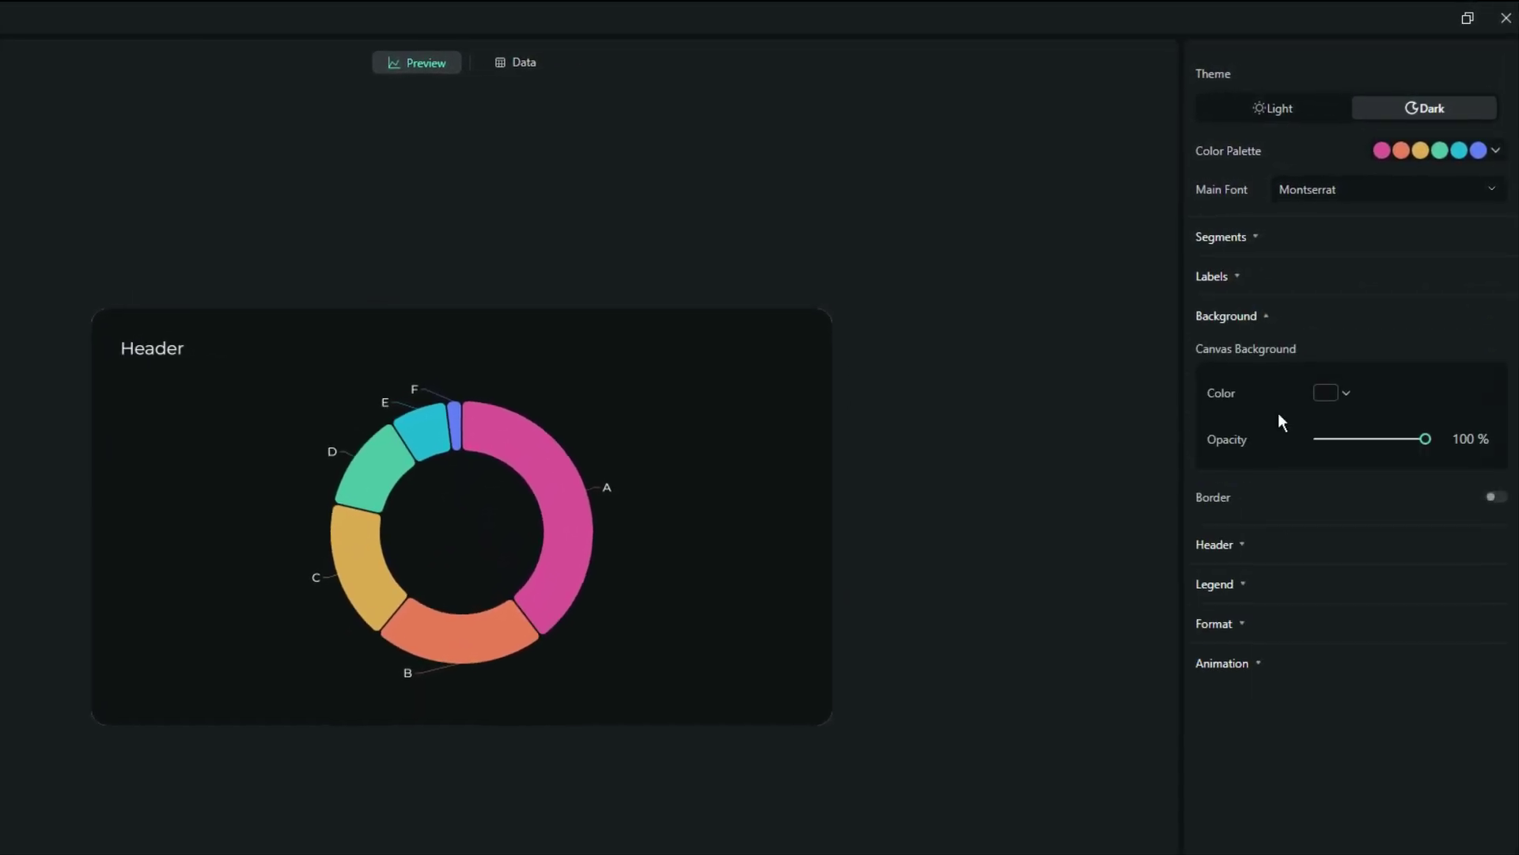
pyautogui.click(1229, 282)
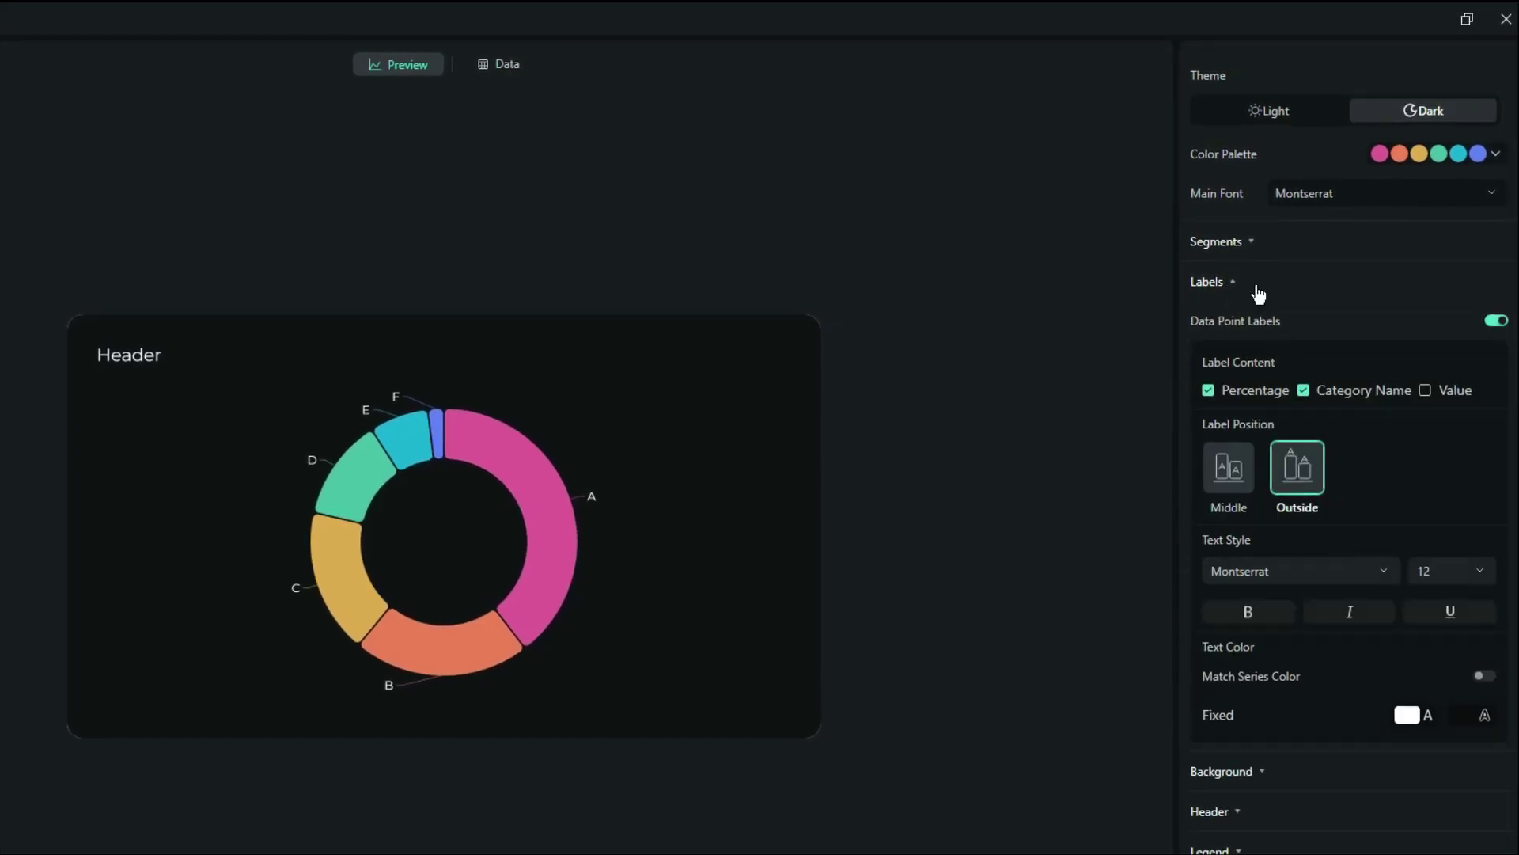
pyautogui.click(1232, 283)
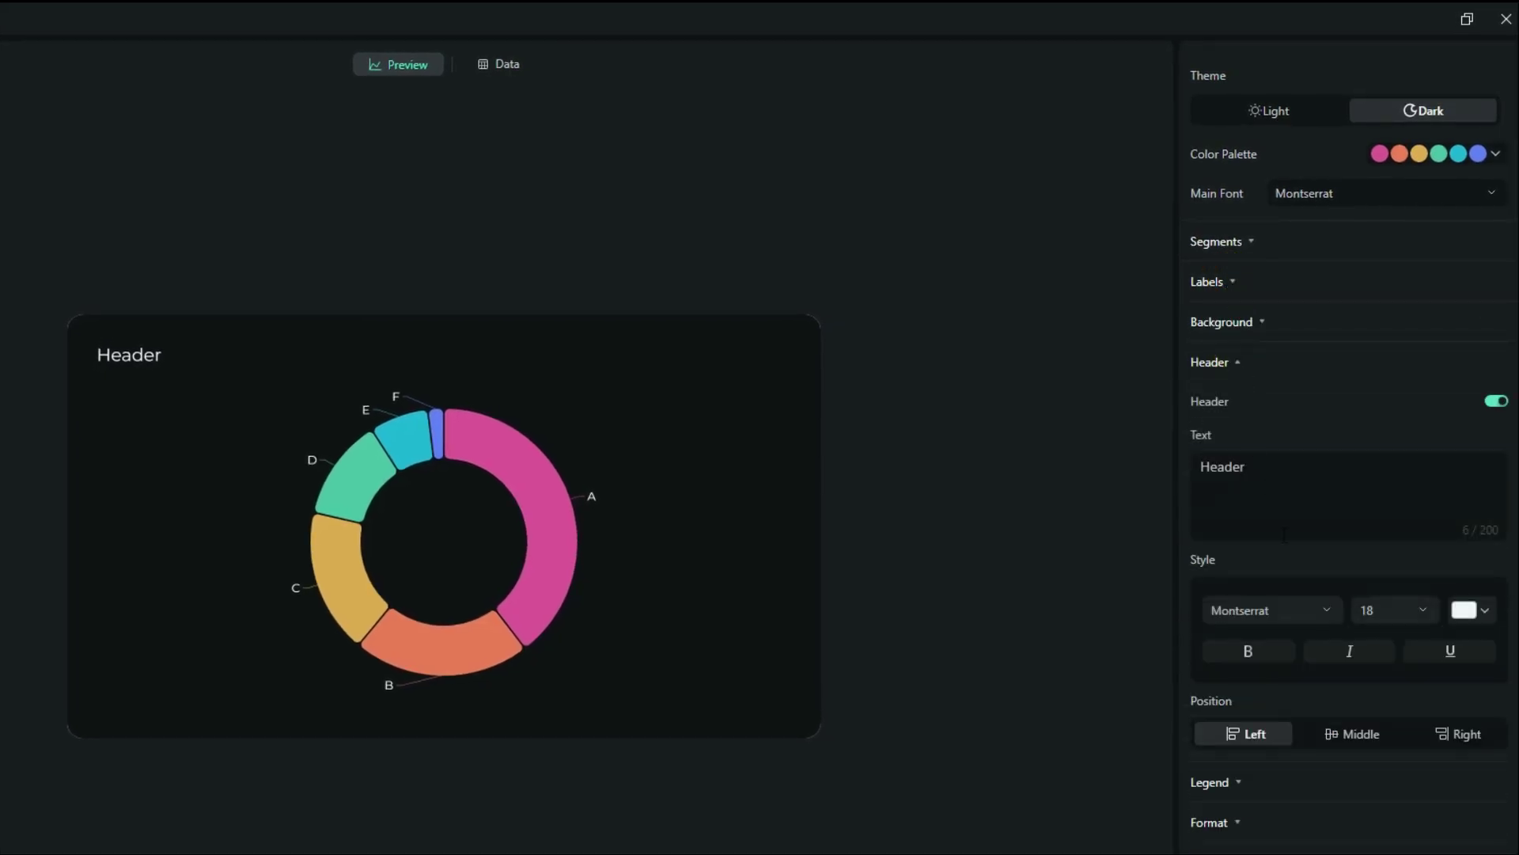
pyautogui.click(1234, 362)
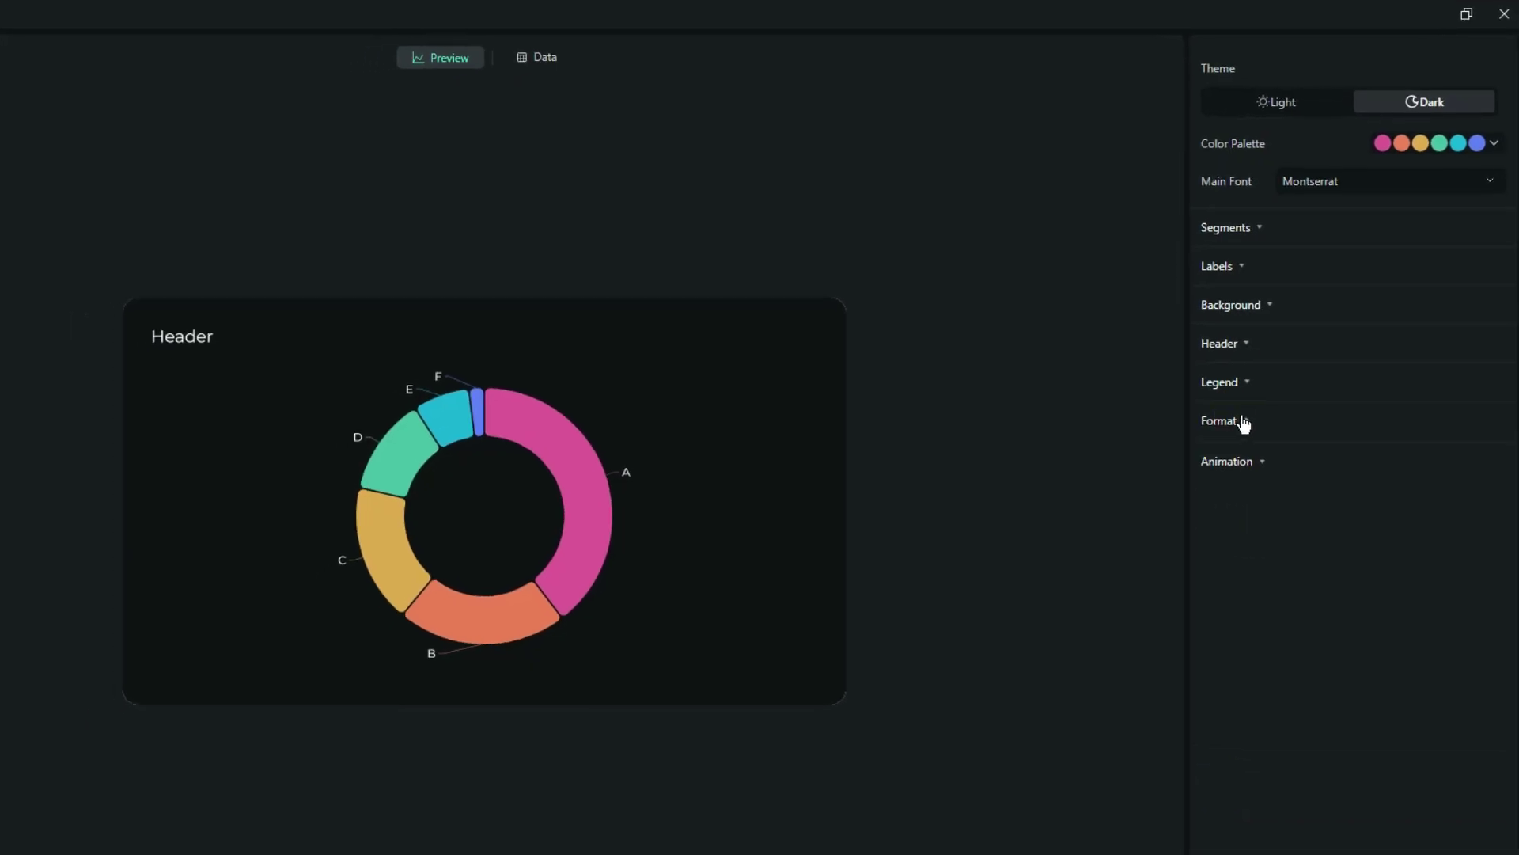
pyautogui.click(1238, 442)
pyautogui.click(1248, 410)
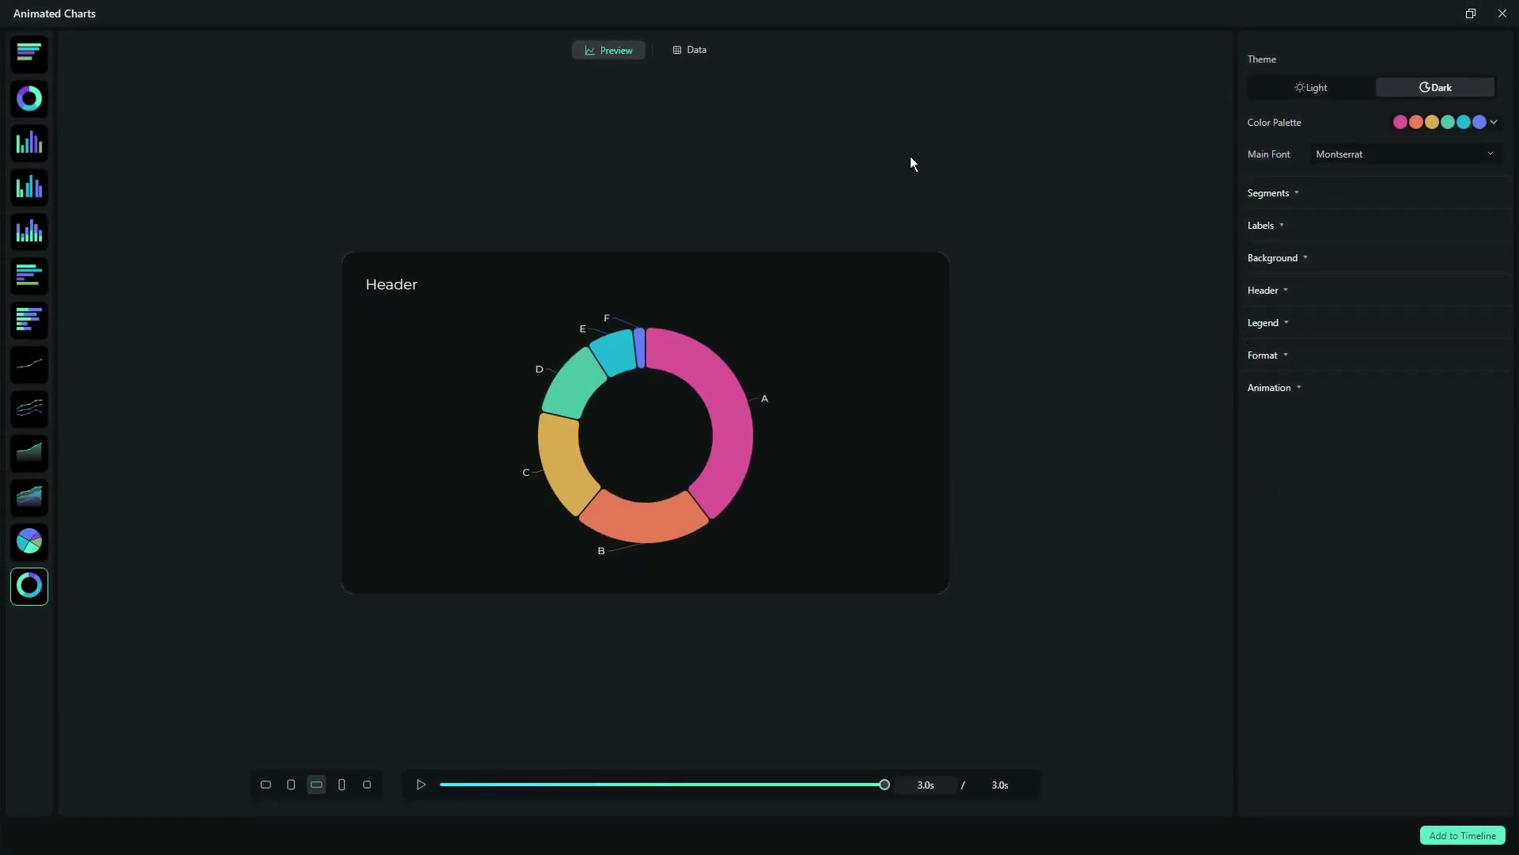
# Rename donut category C to 't' in the Data table, then add the chart to the timeline
pyautogui.click(692, 50)
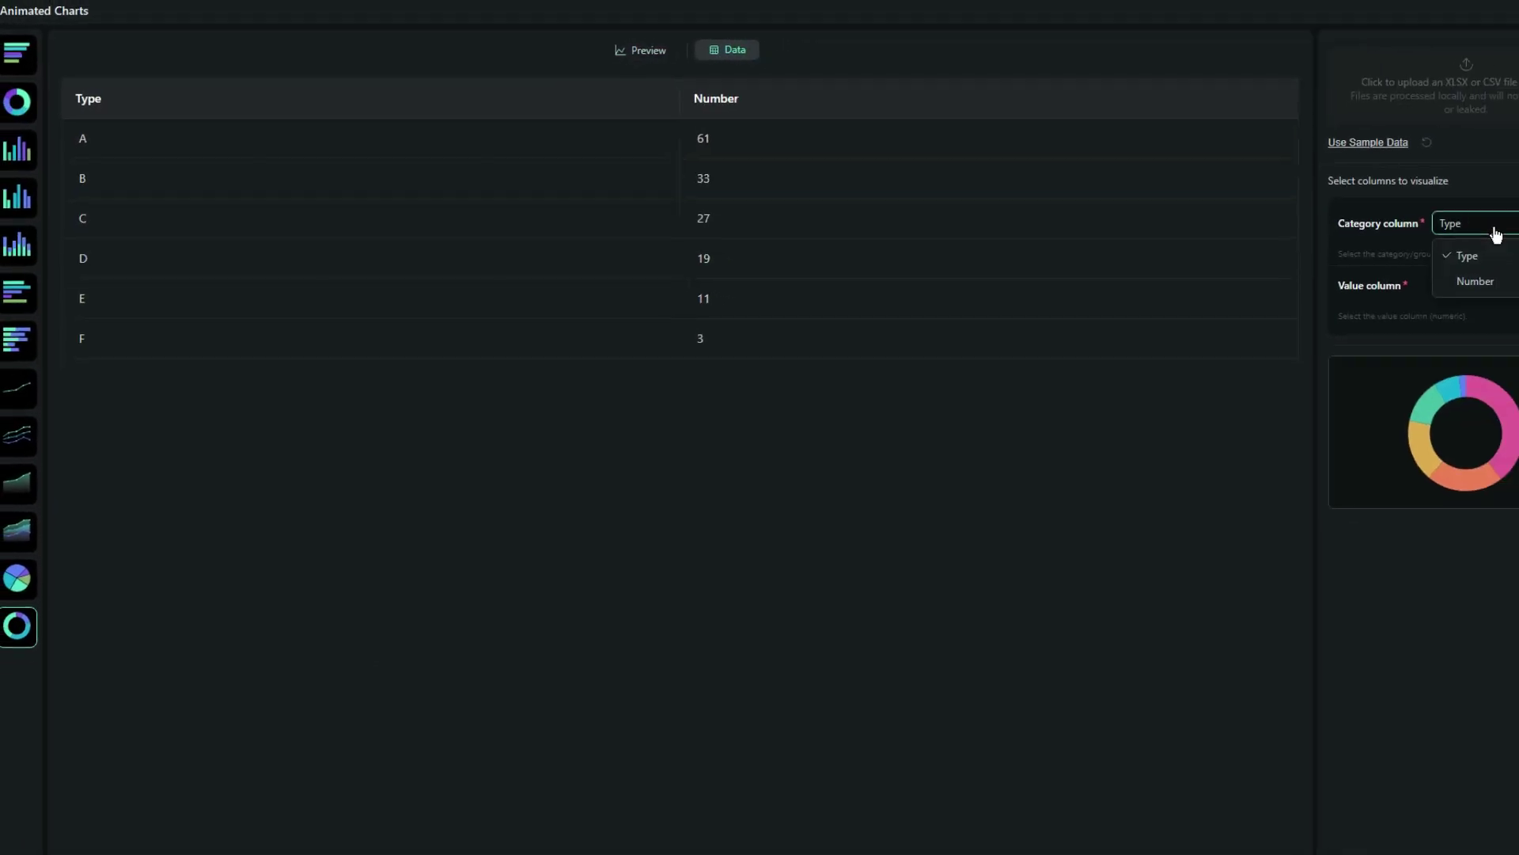
pyautogui.click(1480, 287)
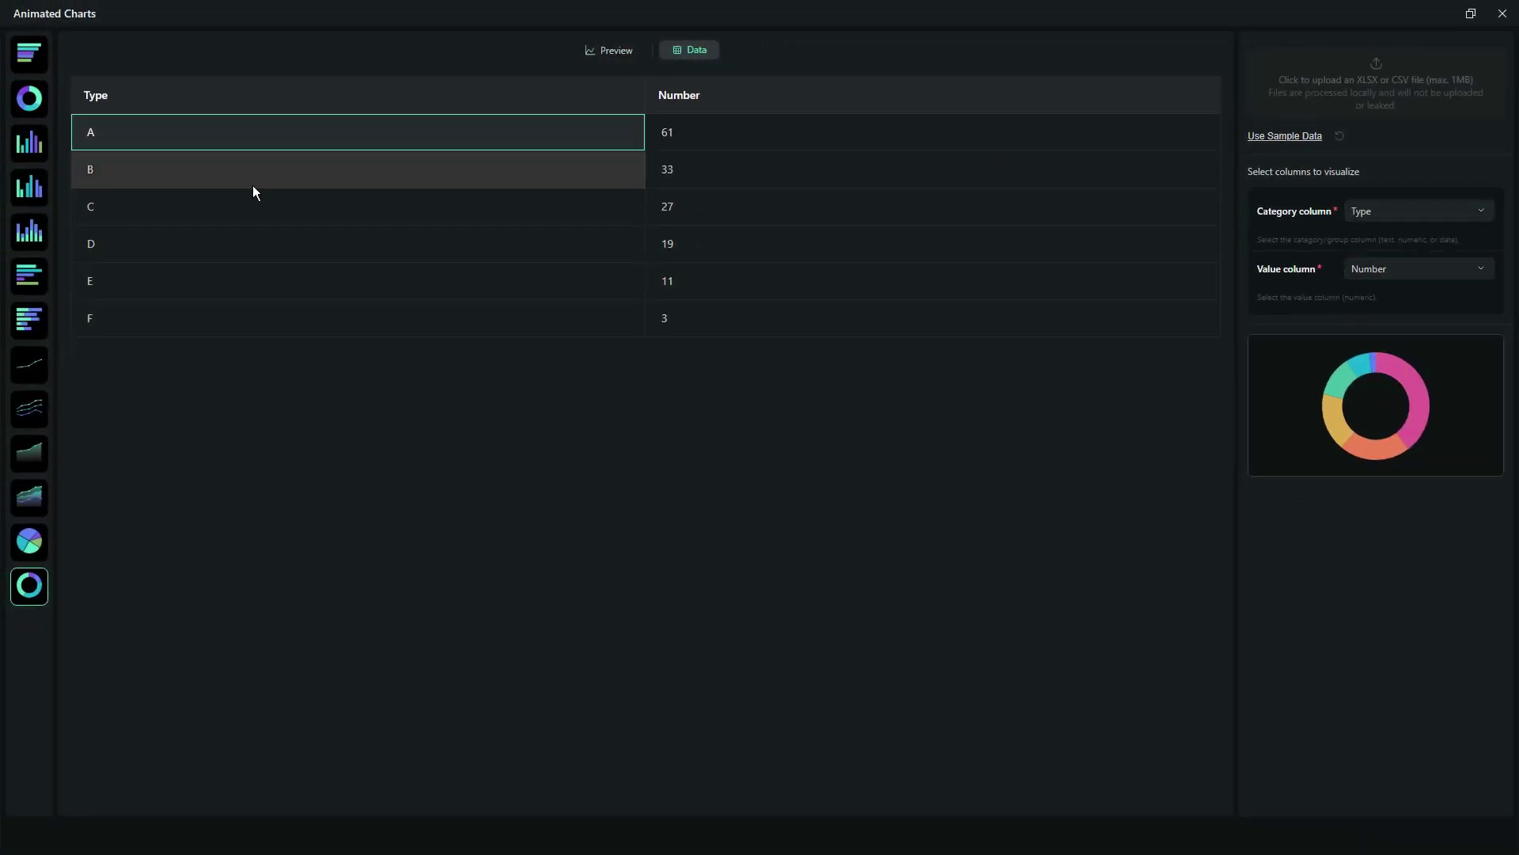
pyautogui.click(290, 214)
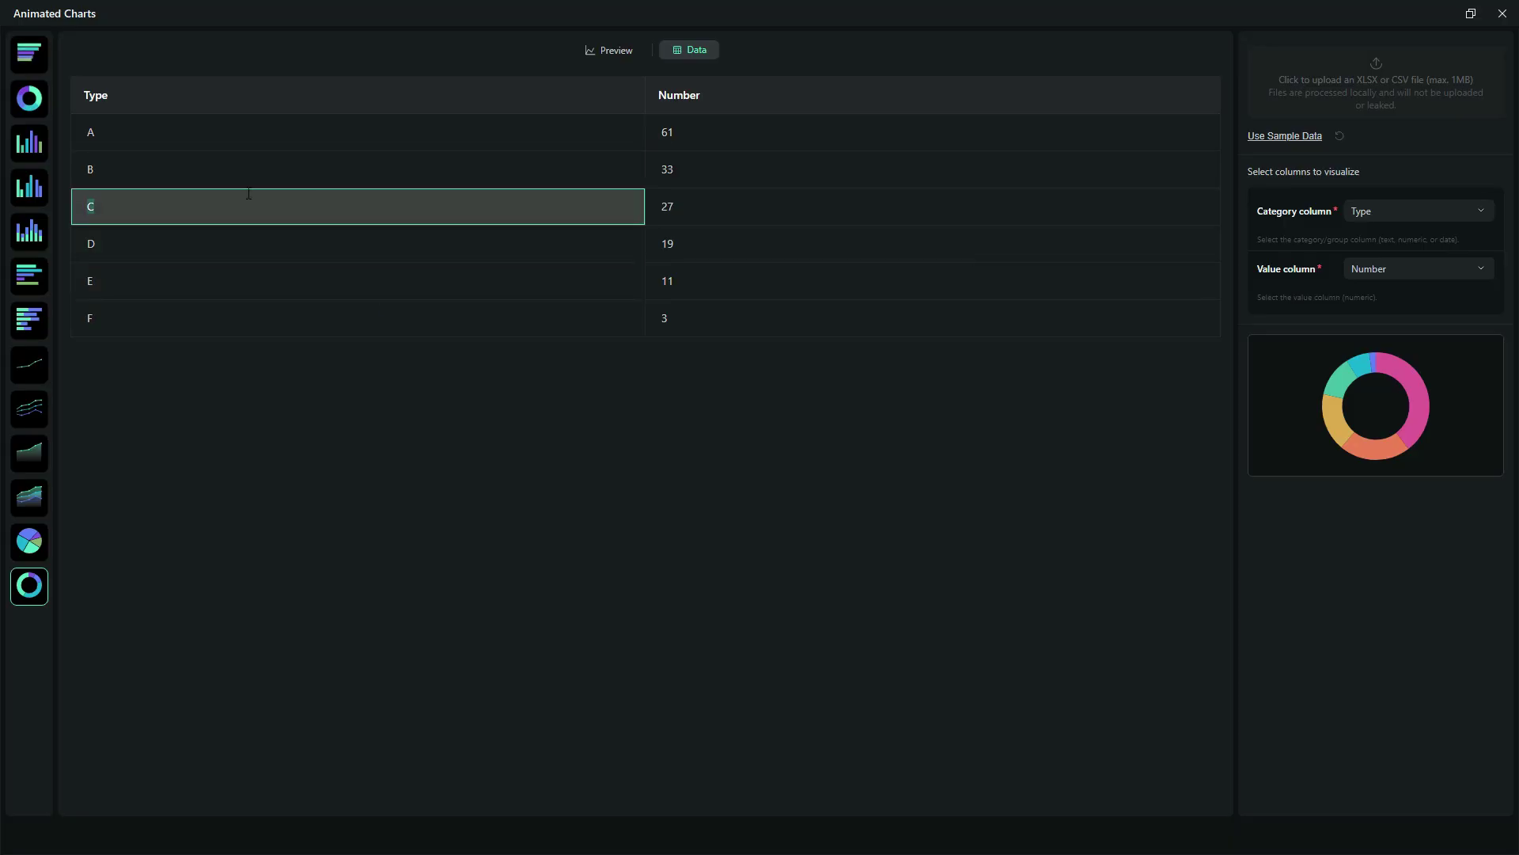
pyautogui.write('t')
pyautogui.click(1402, 215)
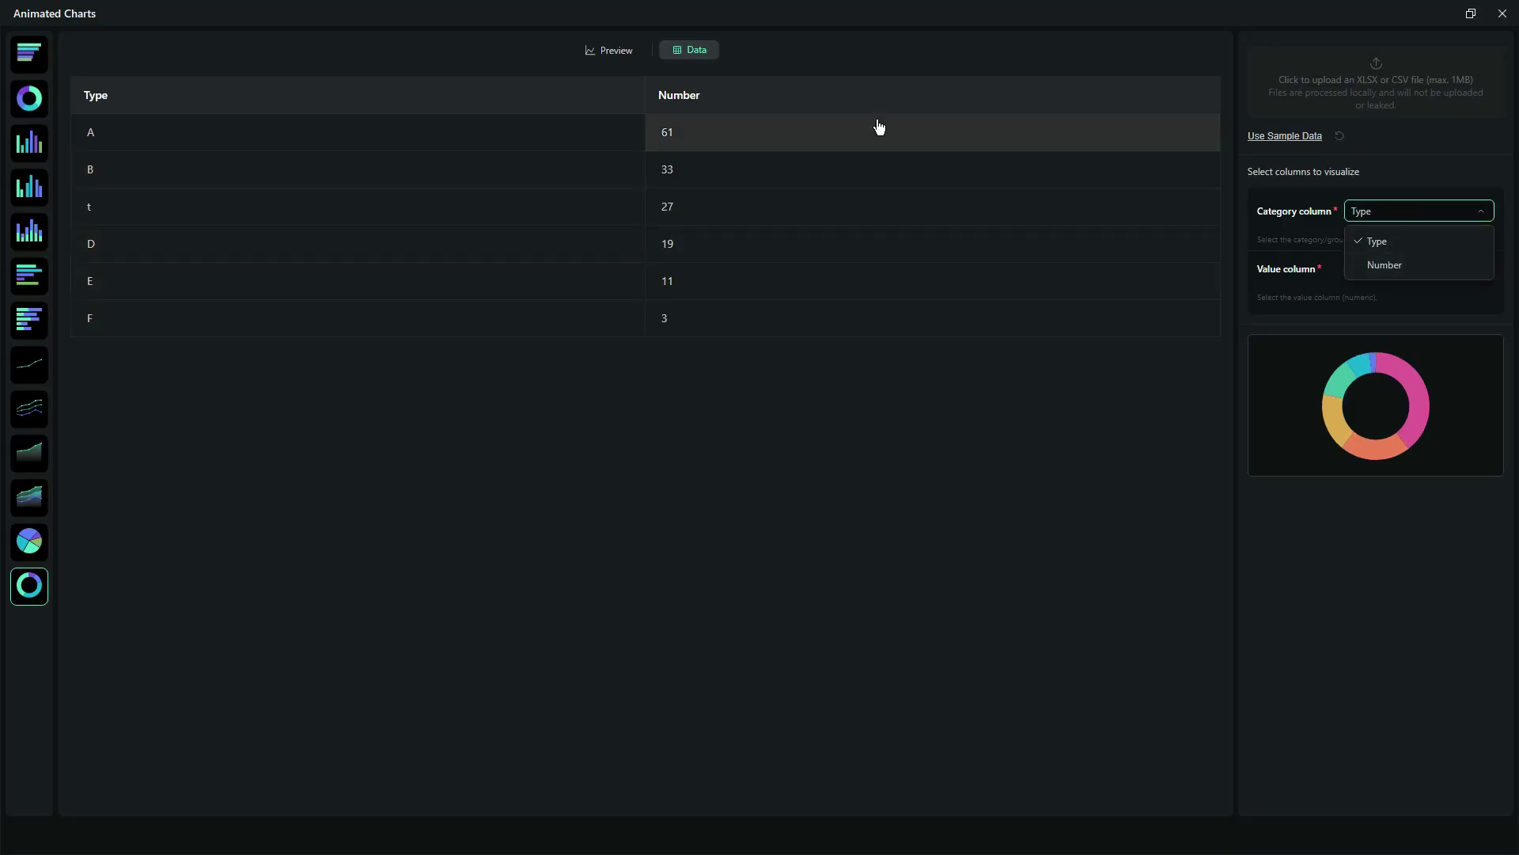
pyautogui.click(609, 50)
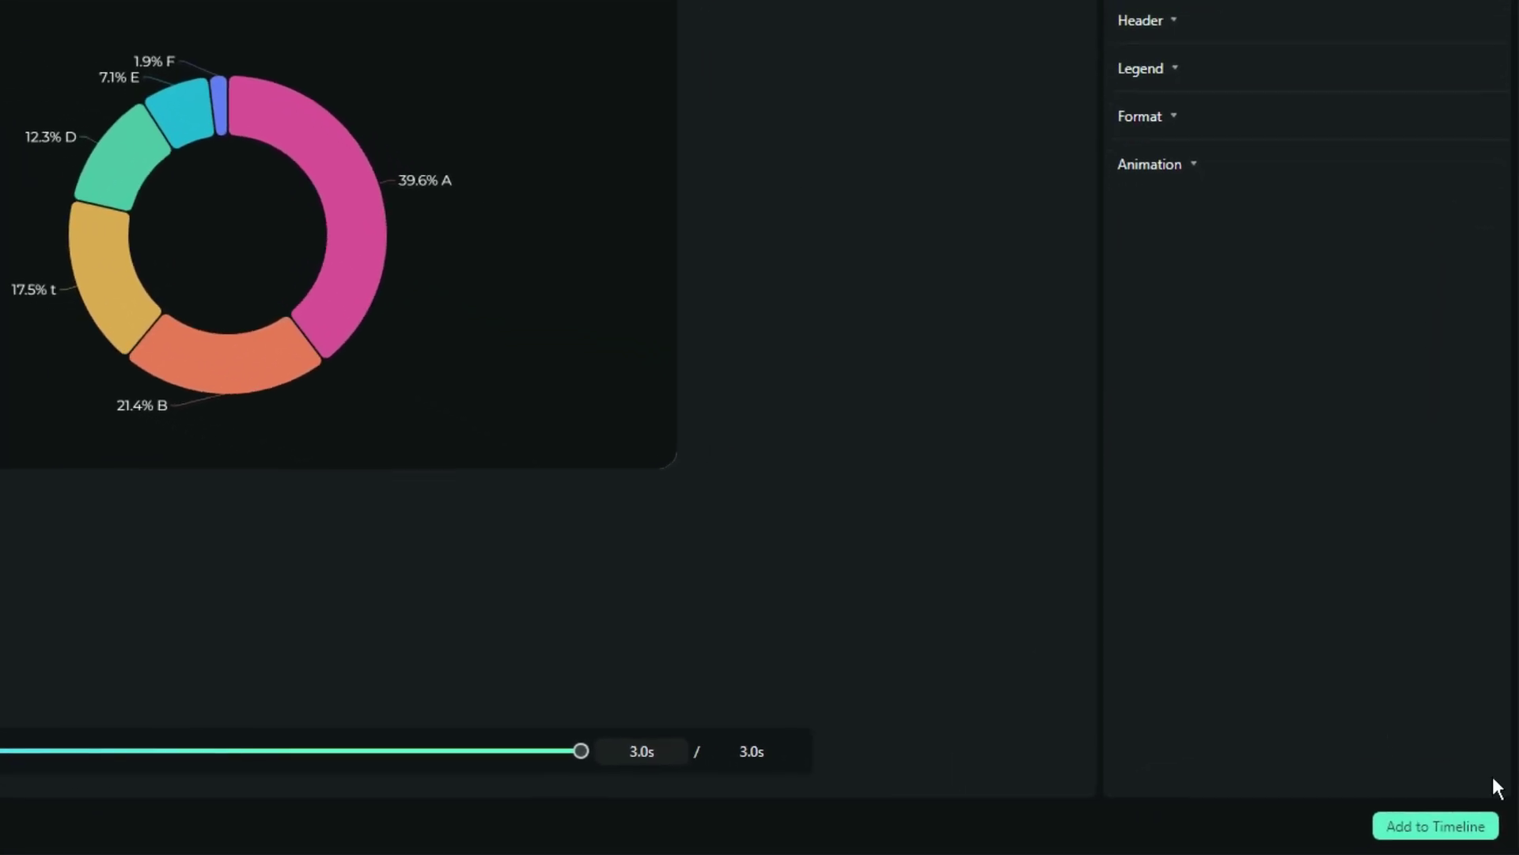
pyautogui.click(1444, 832)
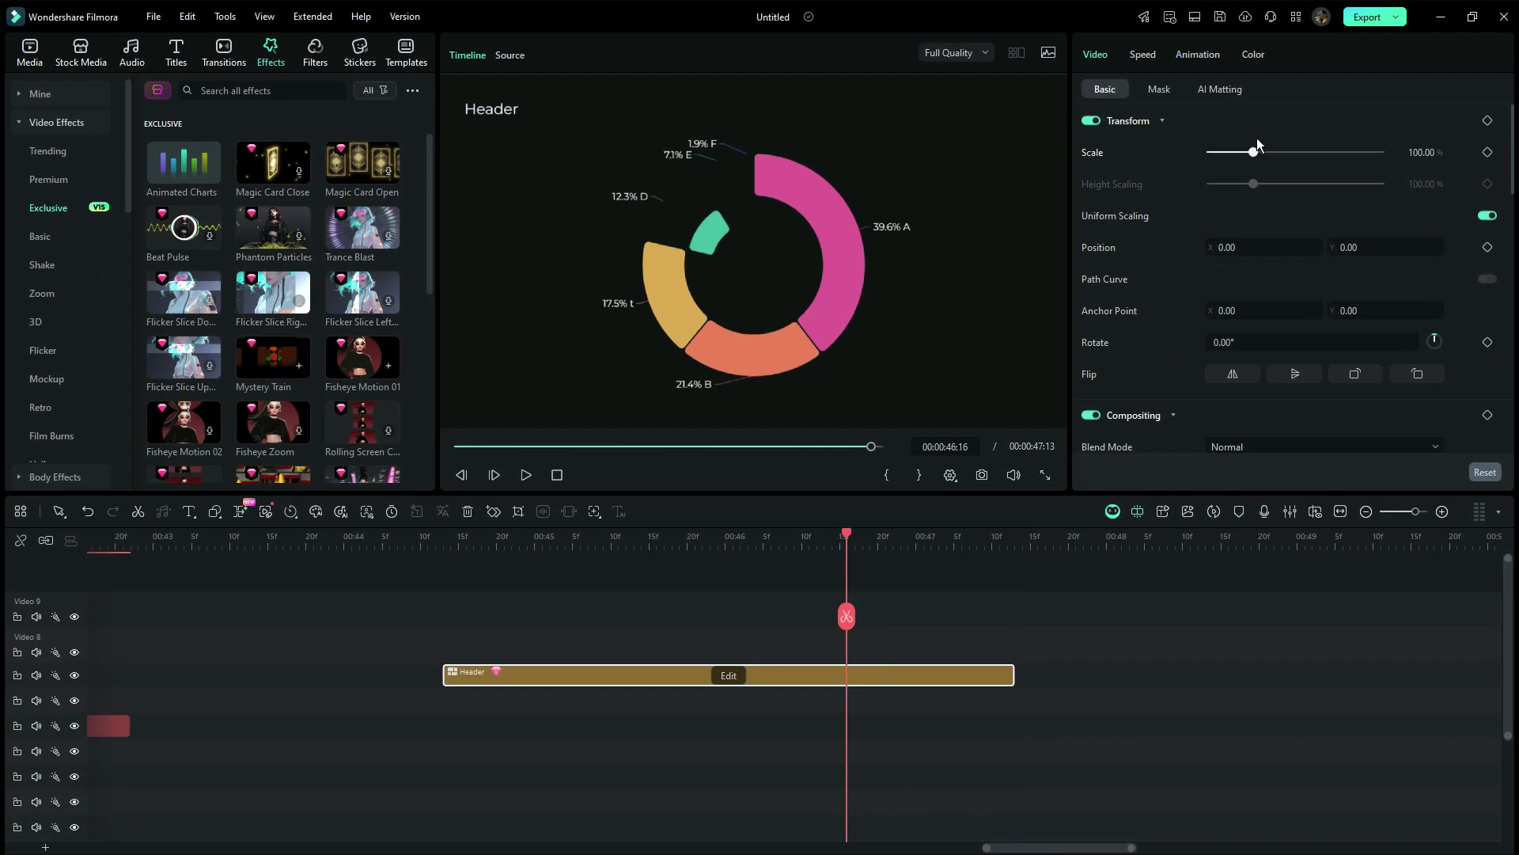
# Drag the chart clip's Scale down to about 36%
pyautogui.moveTo(1278, 154); pyautogui.dragTo(1247, 151)
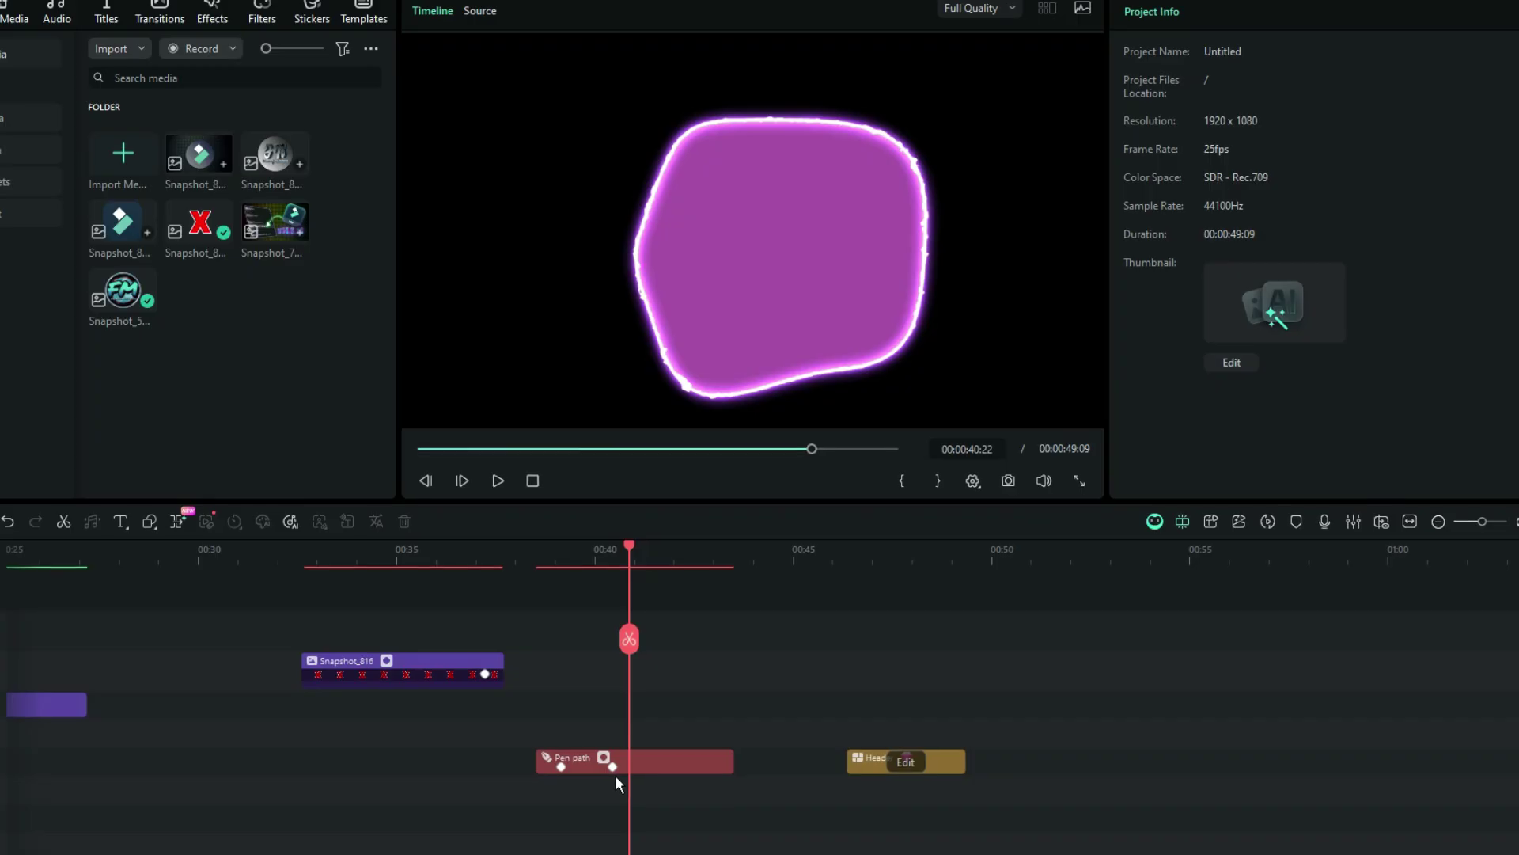
# Turn the Pen path clip into compound clip 'cirle pen tool' and open its timeline
pyautogui.rightClick(659, 758)
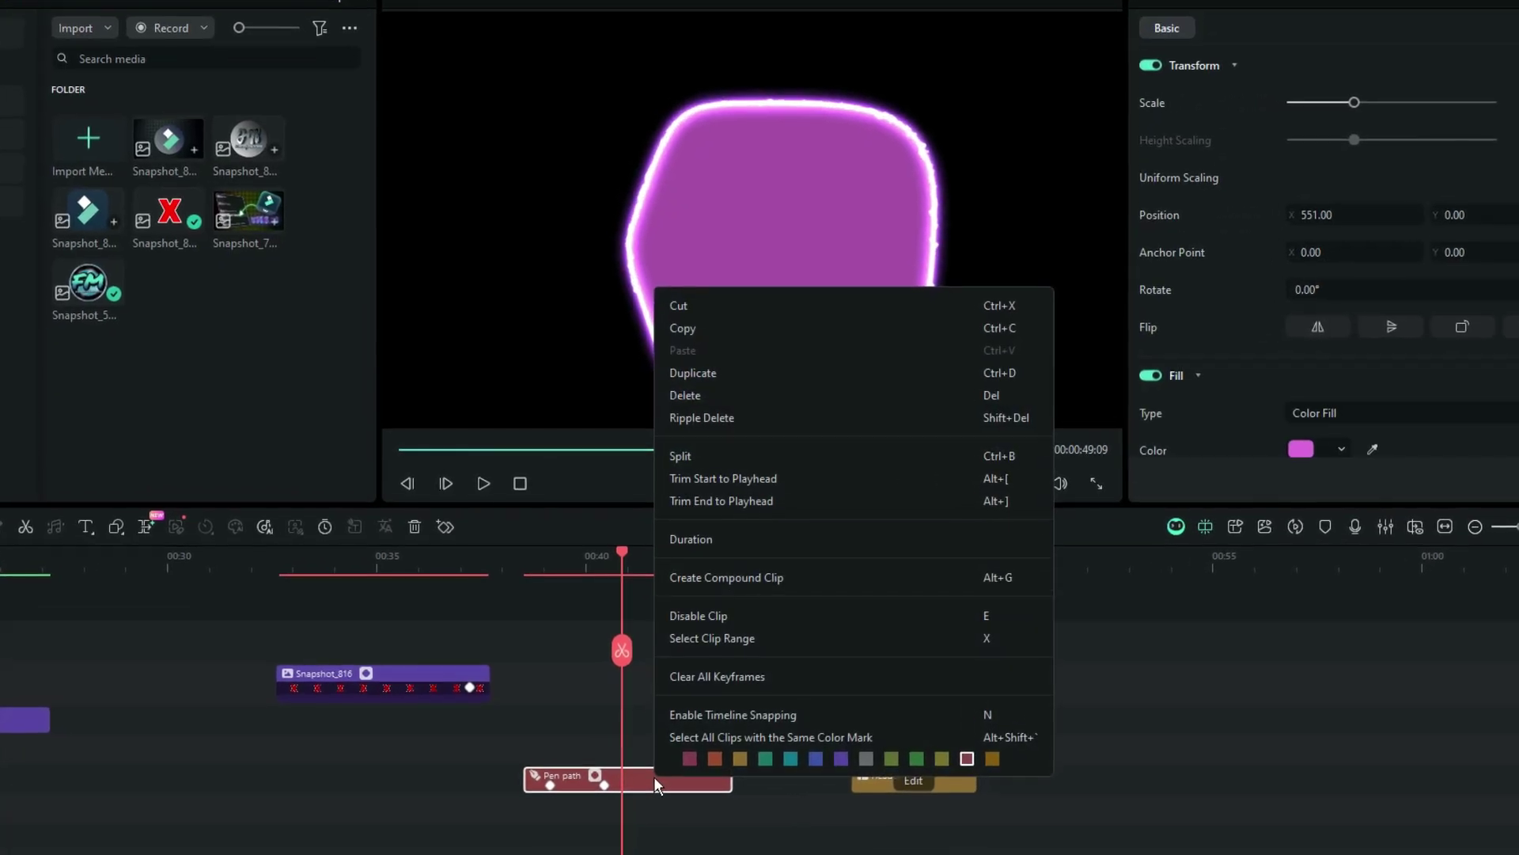
pyautogui.click(717, 593)
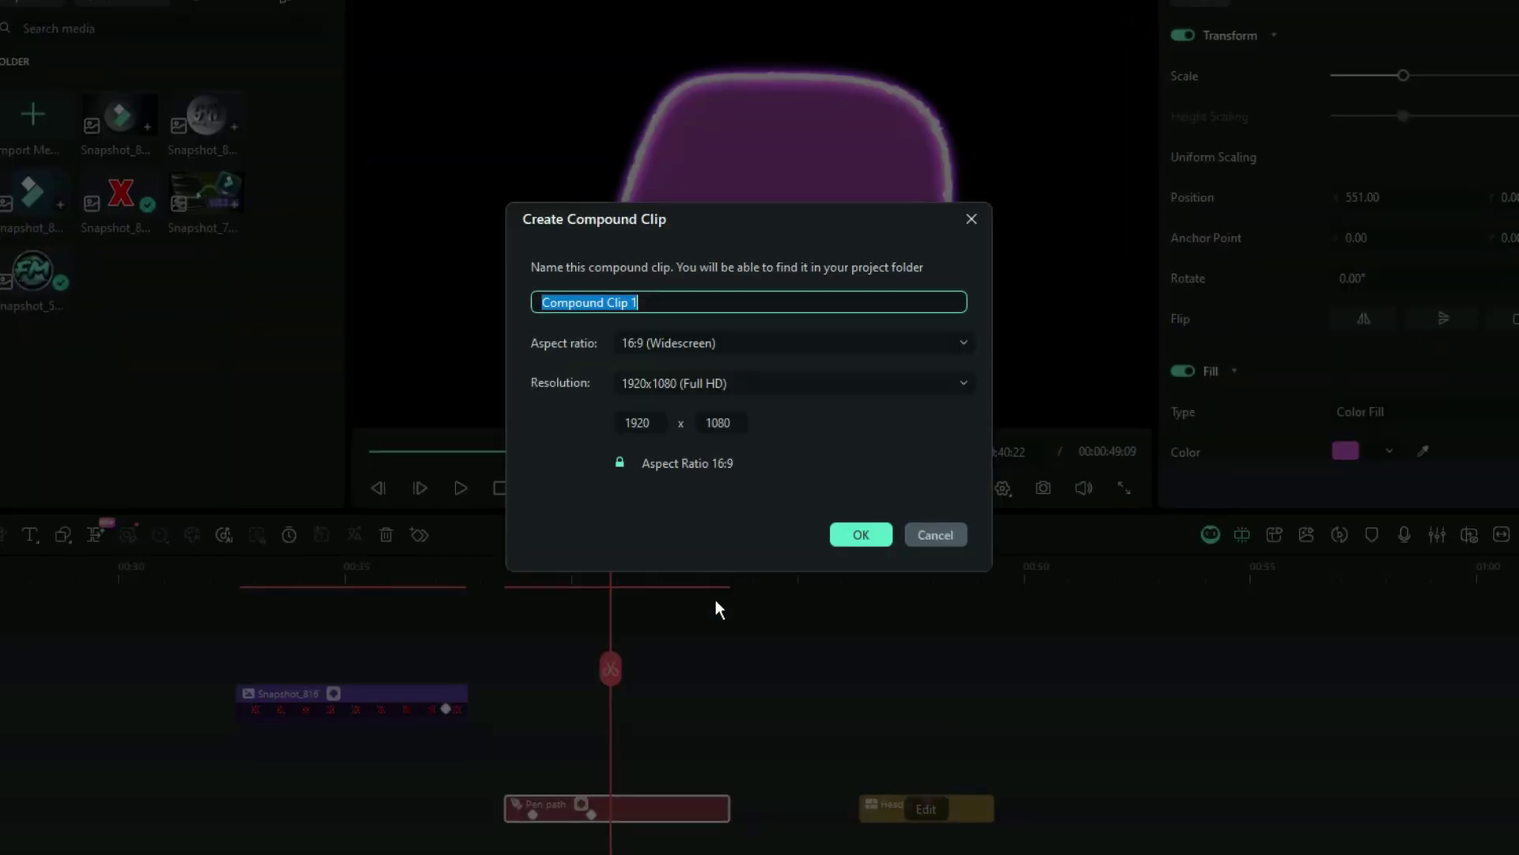
pyautogui.write('cirle pen tool')
pyautogui.click(861, 535)
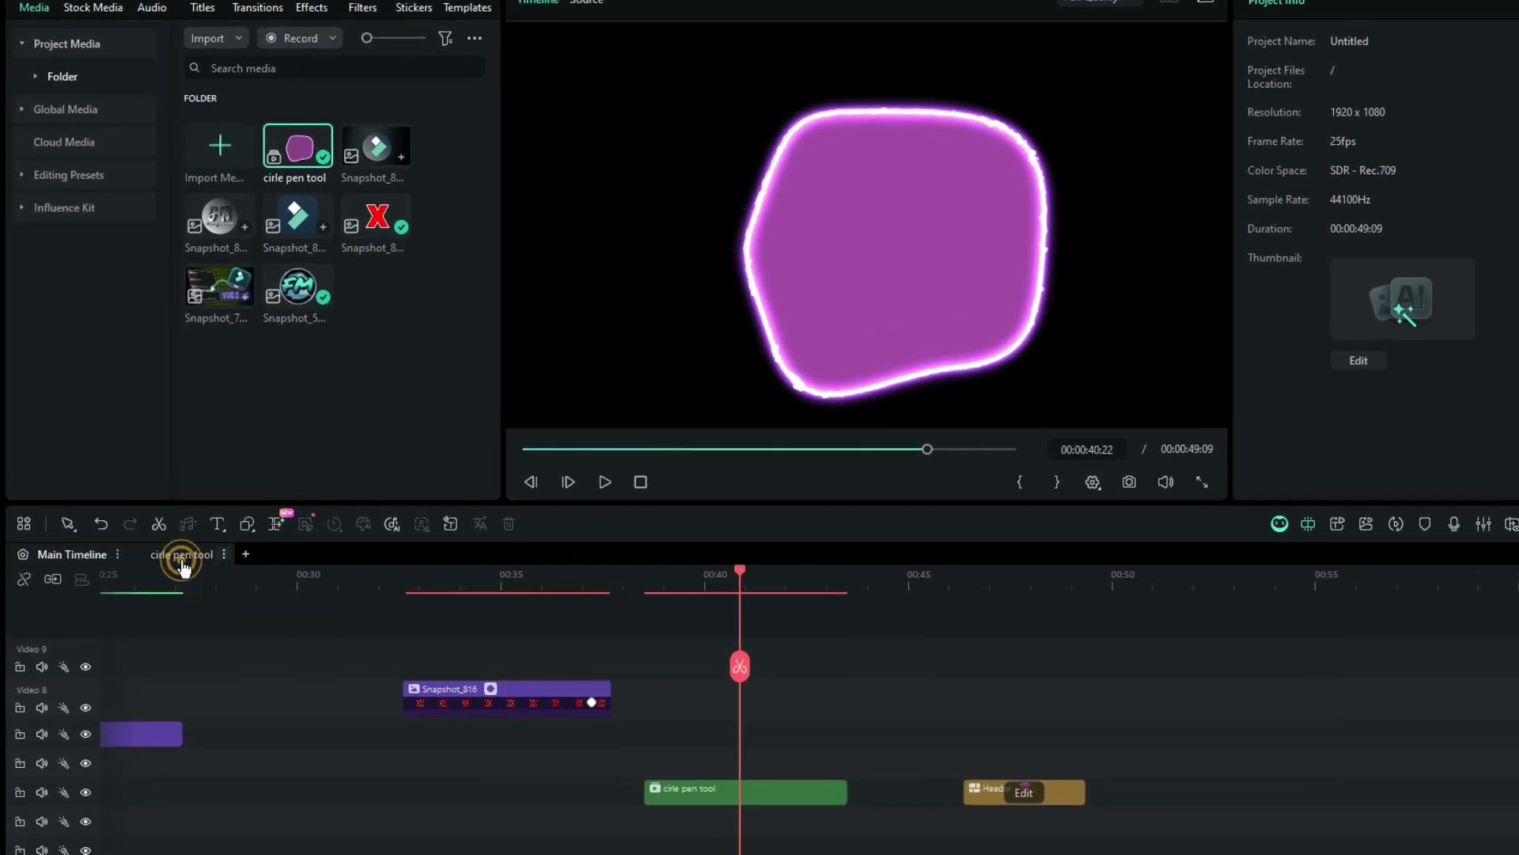
pyautogui.click(182, 564)
pyautogui.click(85, 563)
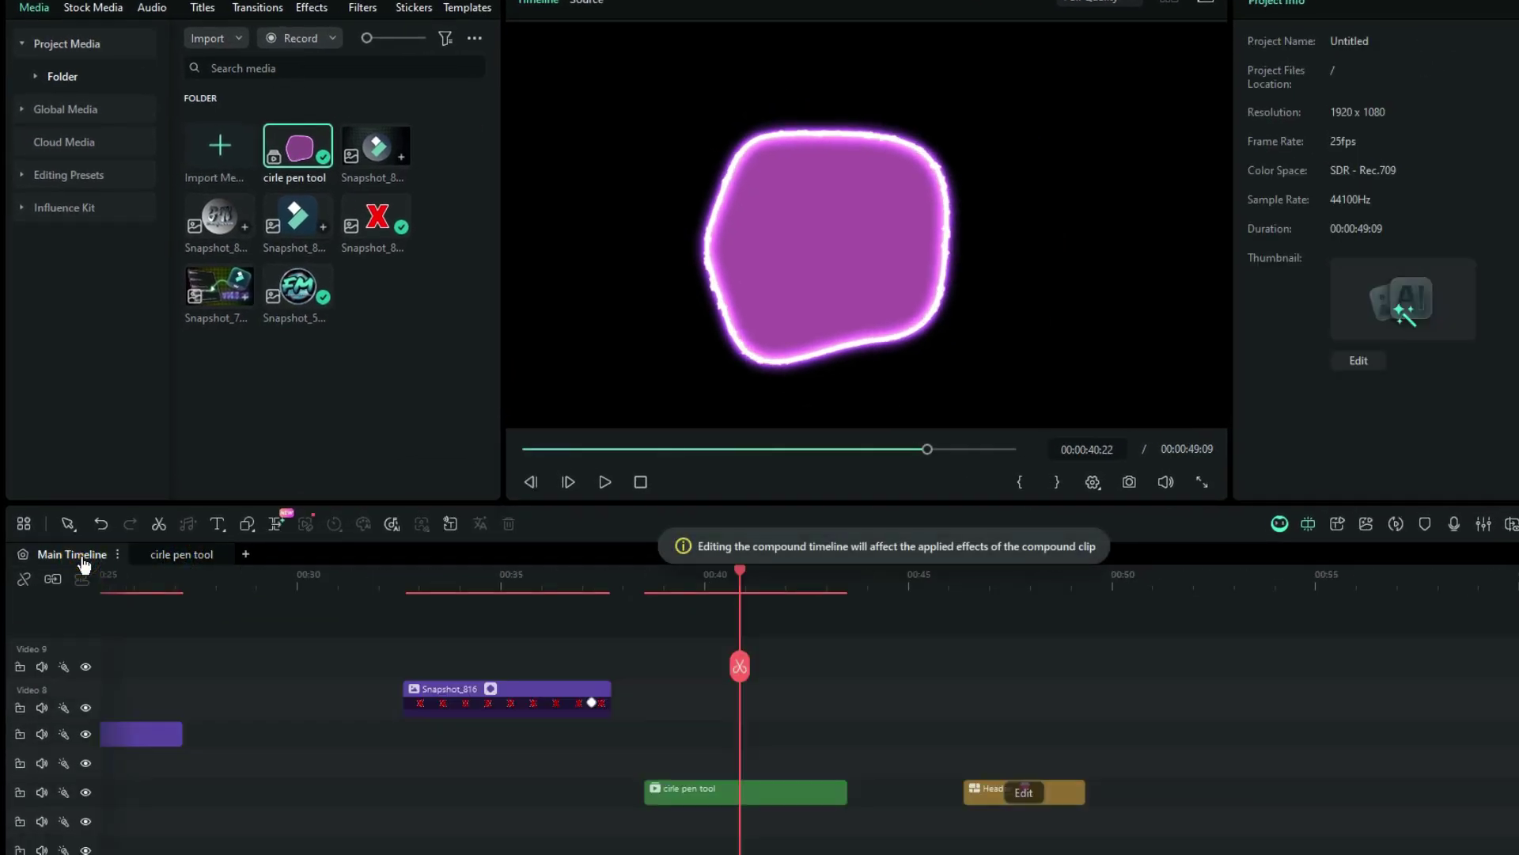
pyautogui.click(188, 555)
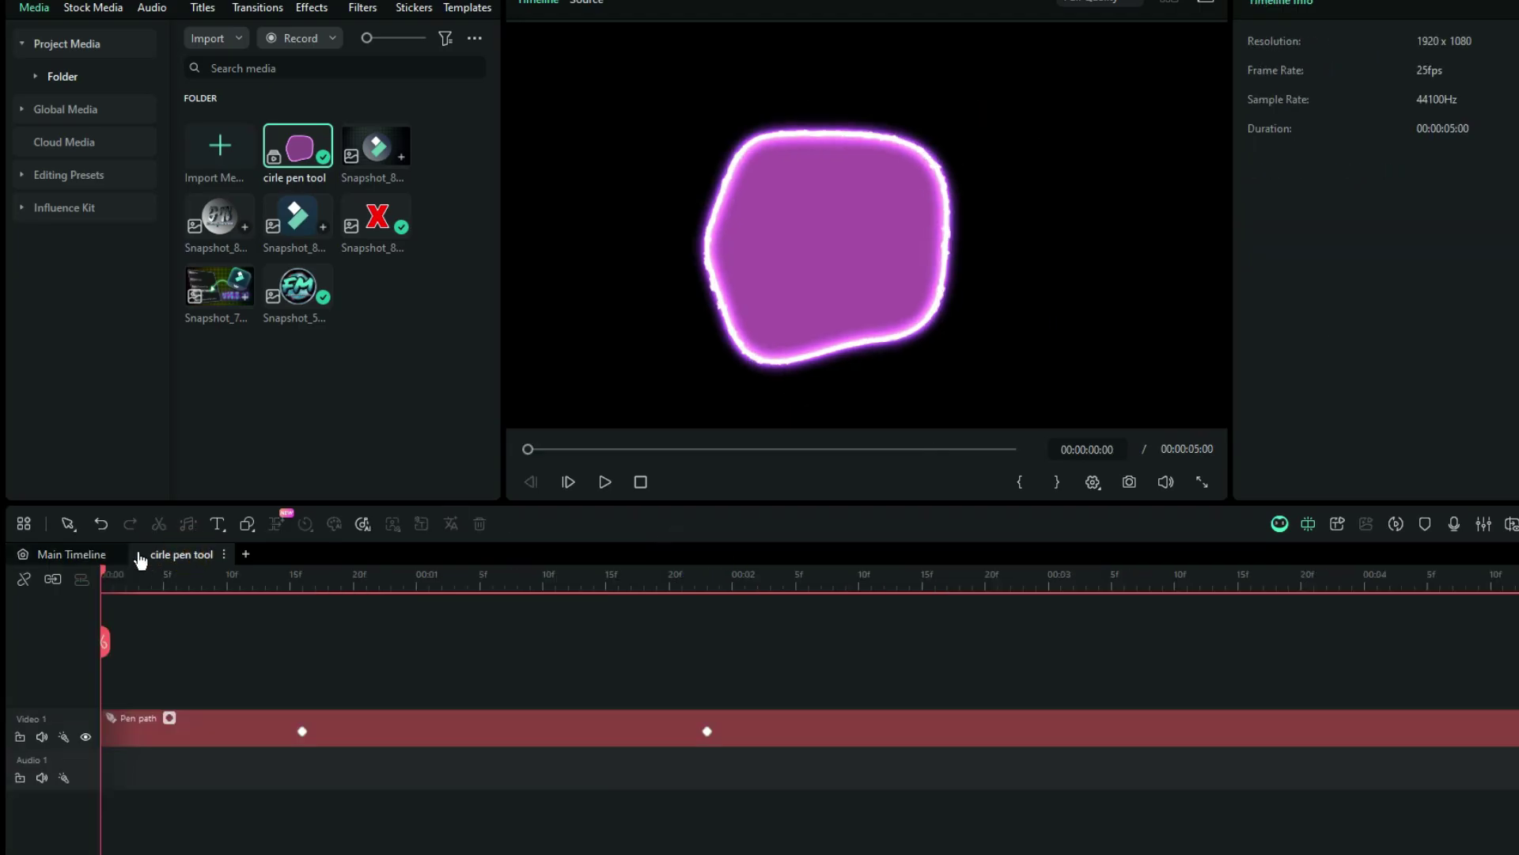
# Return to the main timeline and choose Import Subprojects from the Import menu
pyautogui.click(87, 558)
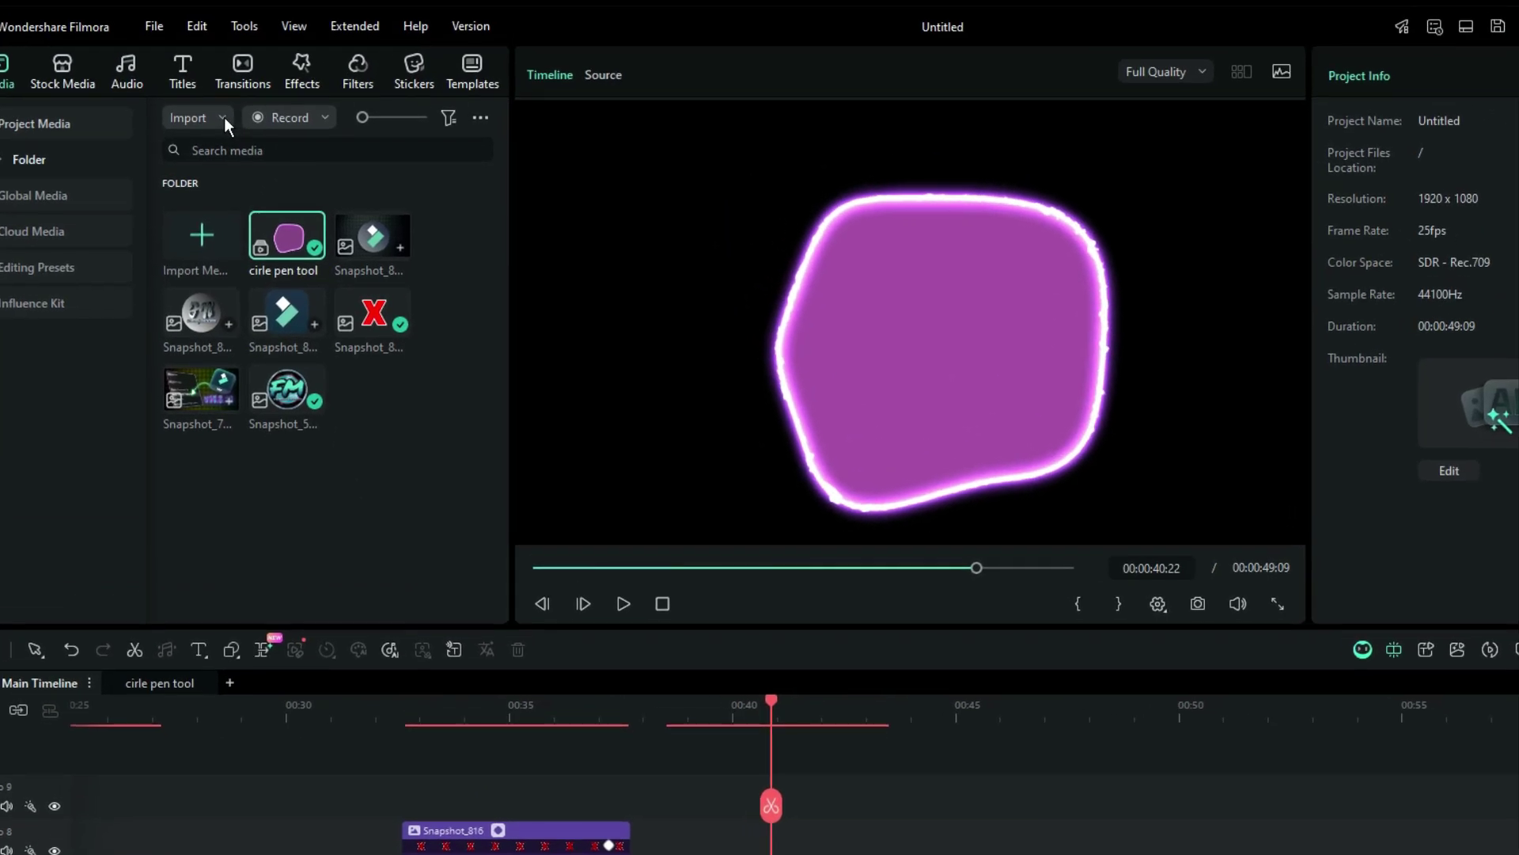
pyautogui.click(223, 117)
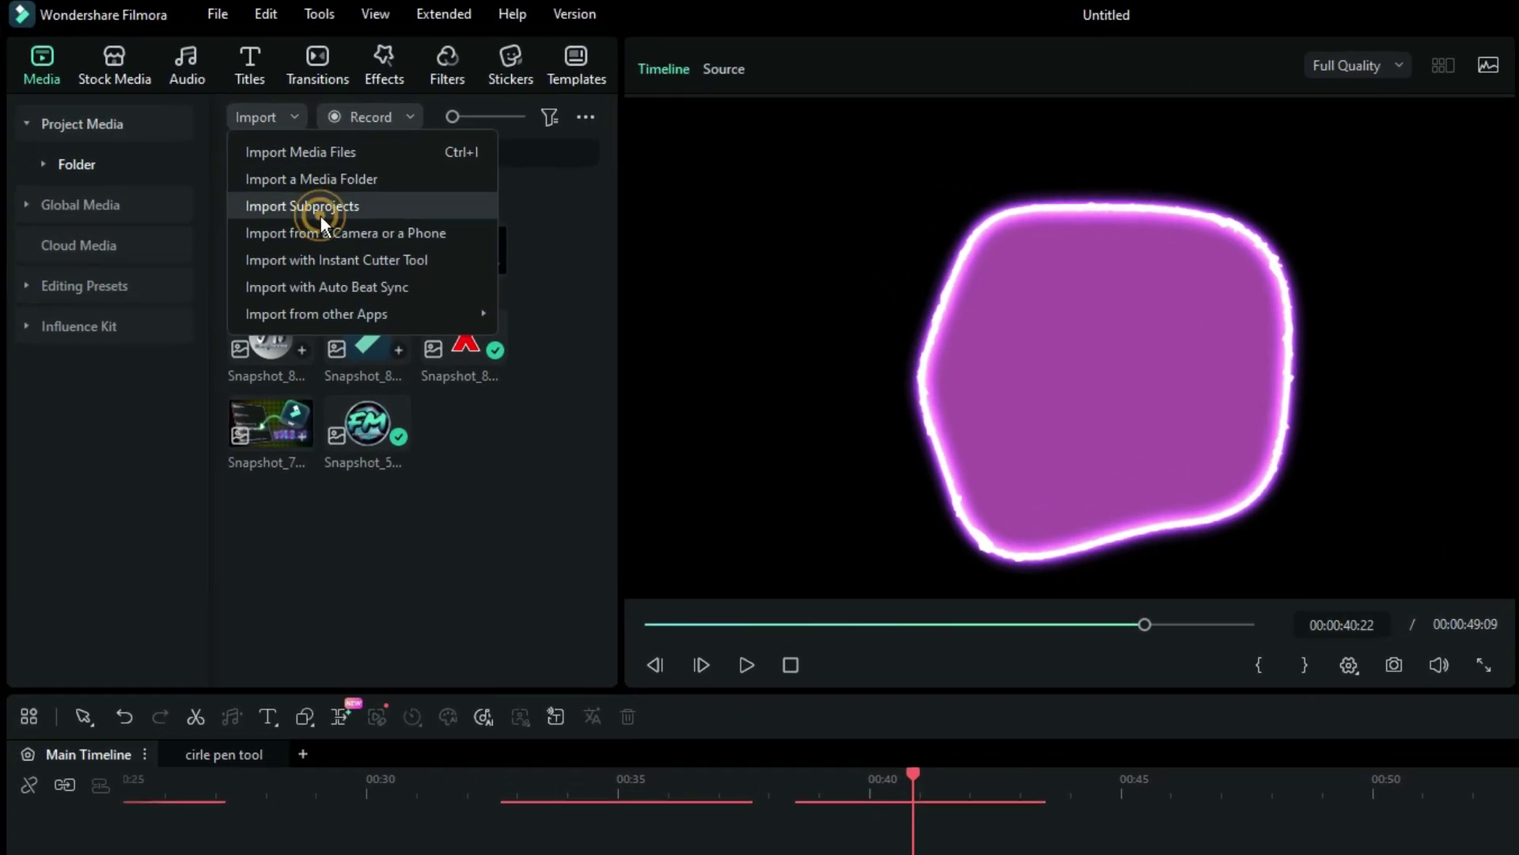
pyautogui.click(244, 201)
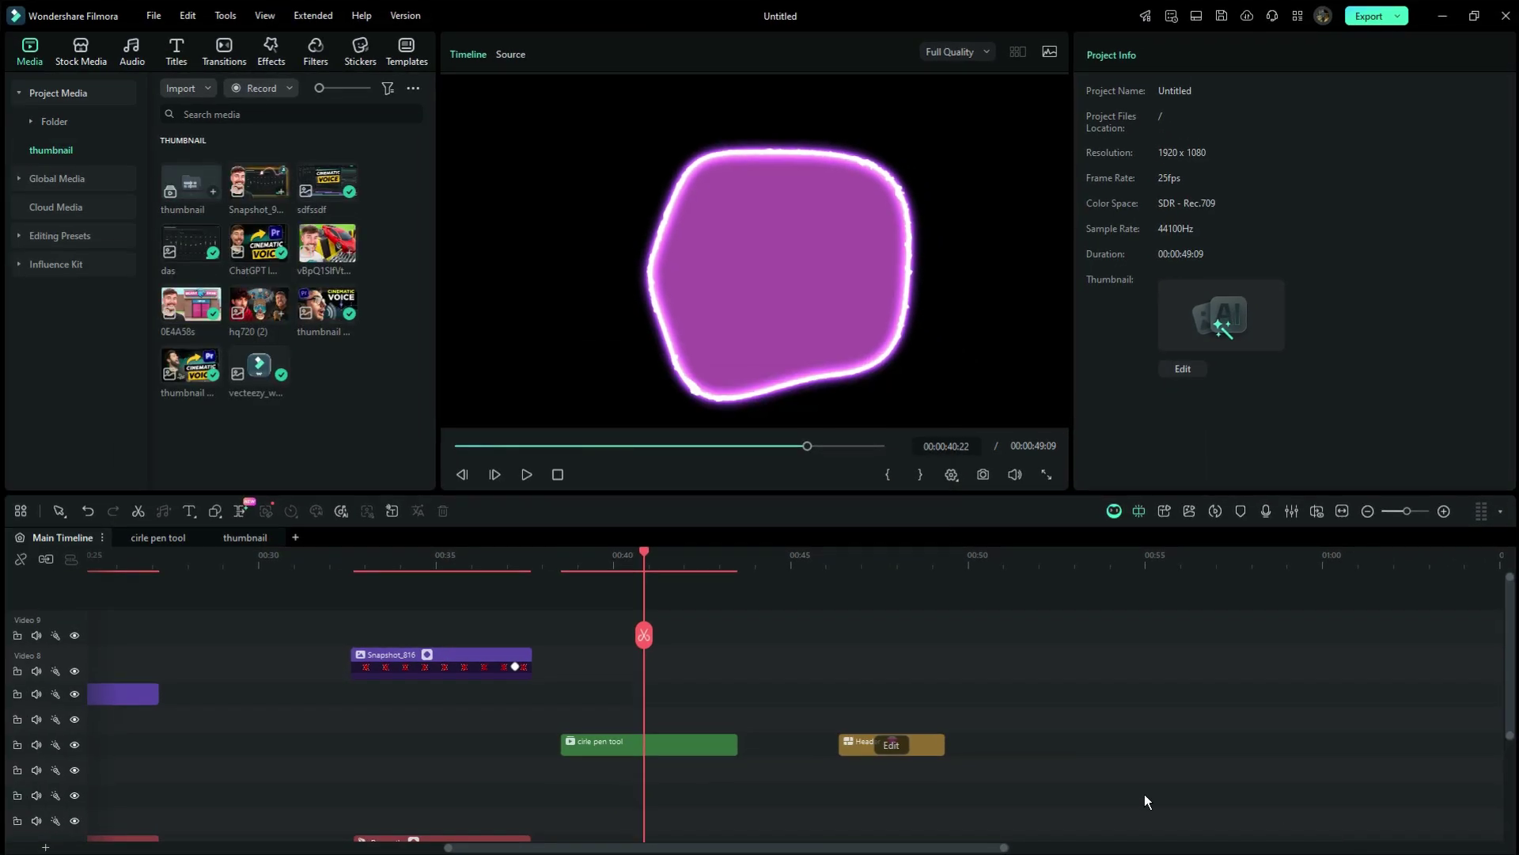
# Open the thumbnail sub-project timeline and set its playhead near 00:32
pyautogui.click(245, 537)
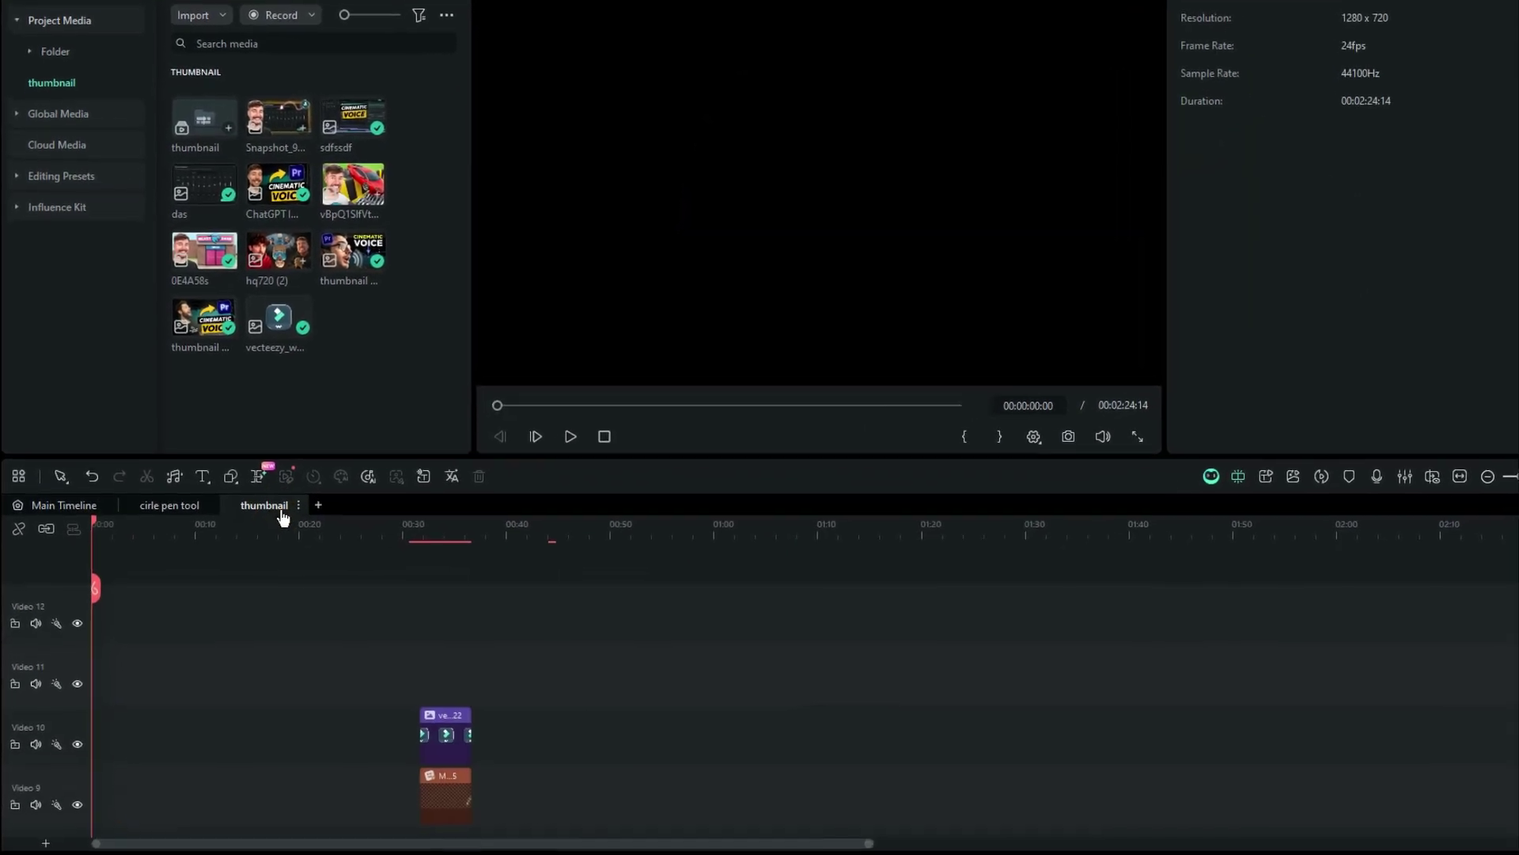
pyautogui.click(425, 546)
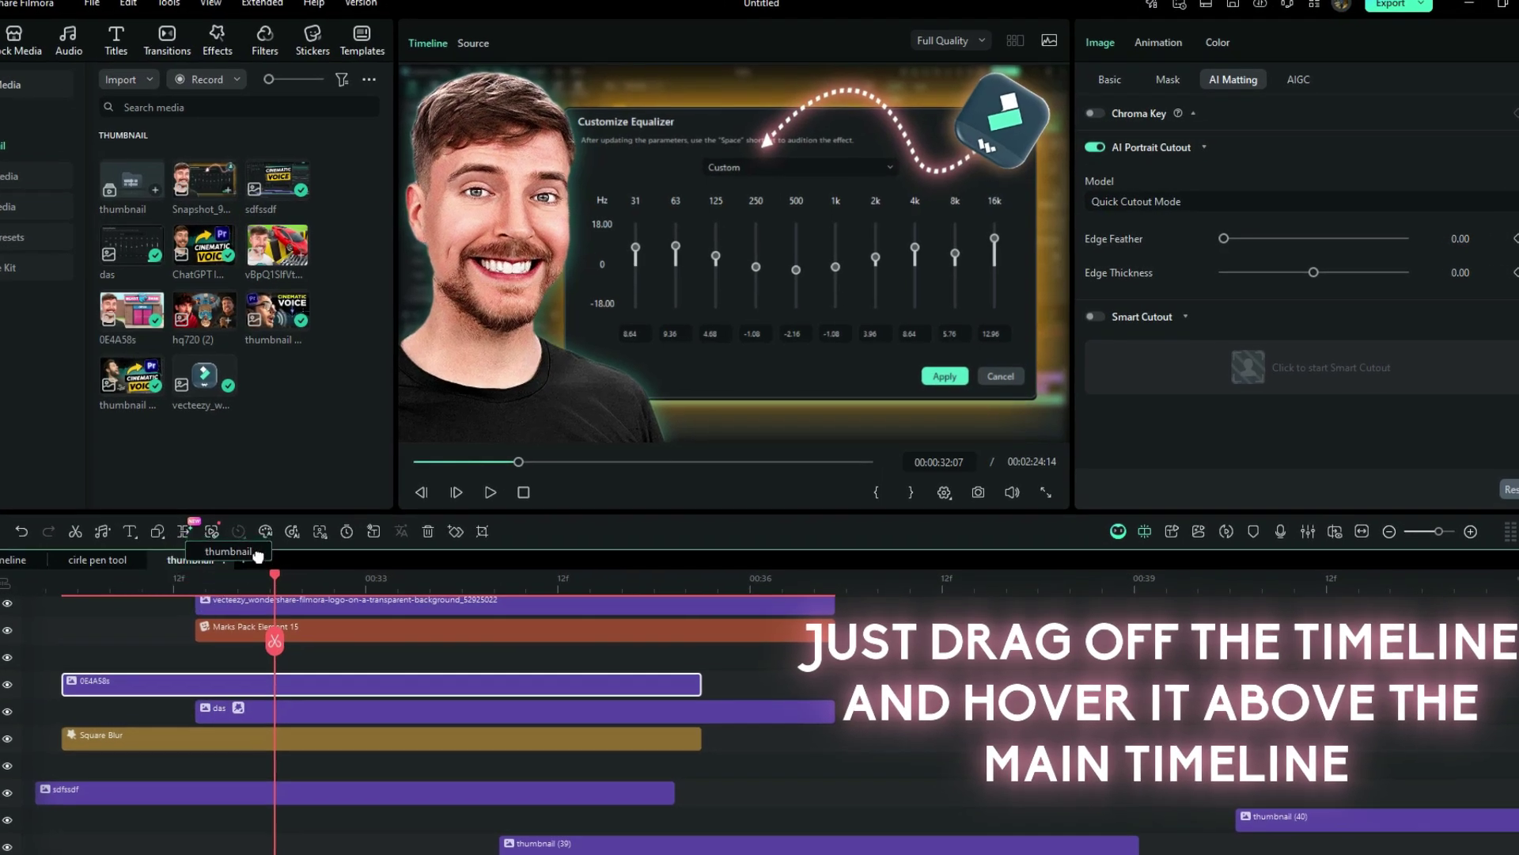
# Dock the thumbnail timeline beside a second timeline and resize both timeline panels
pyautogui.moveTo(258, 557); pyautogui.dragTo(239, 544)
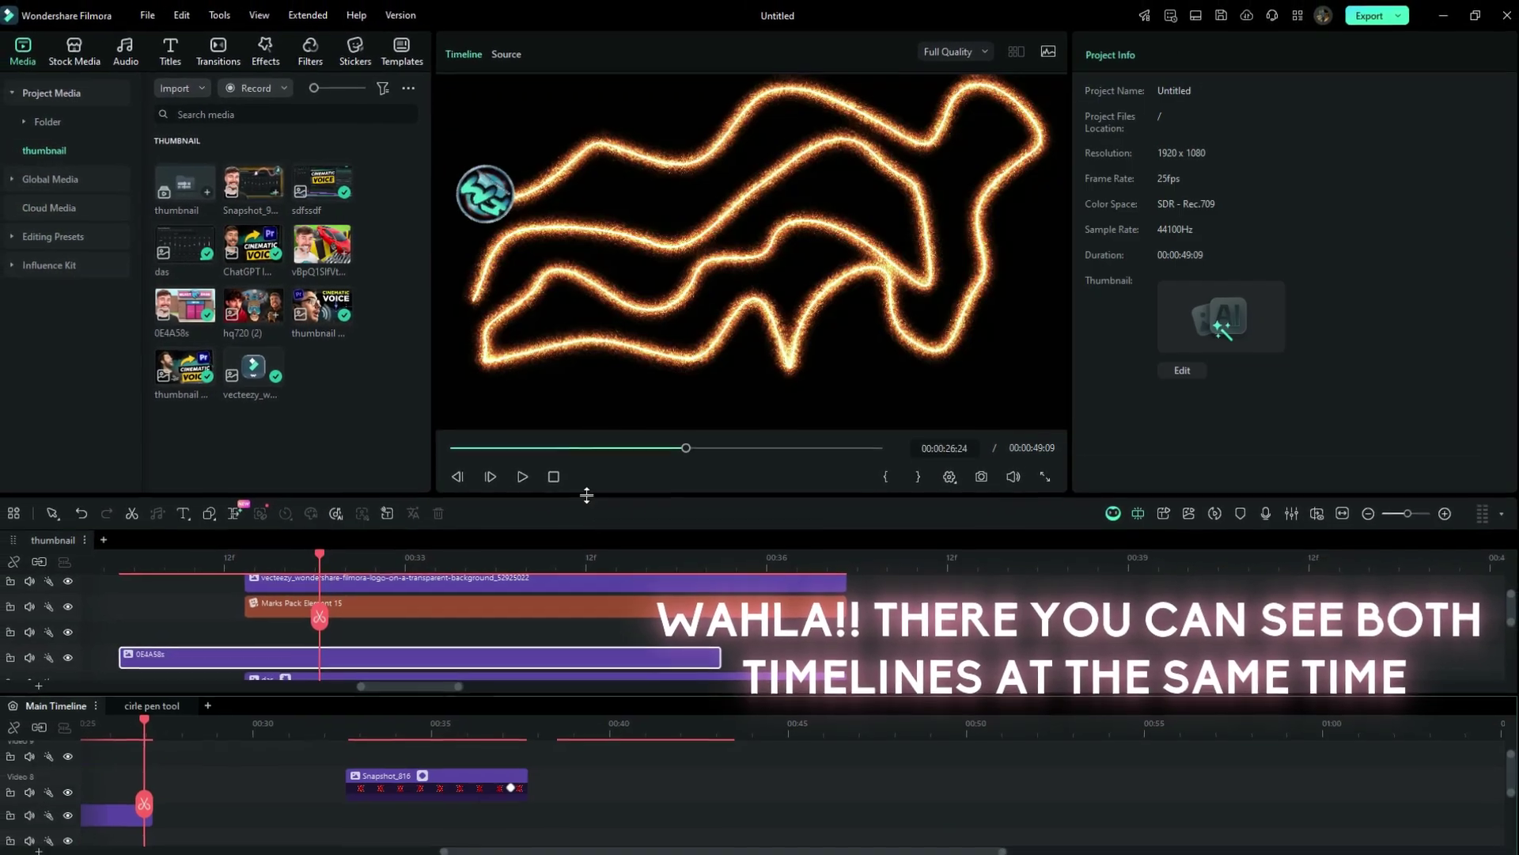
pyautogui.moveTo(586, 495); pyautogui.dragTo(586, 419)
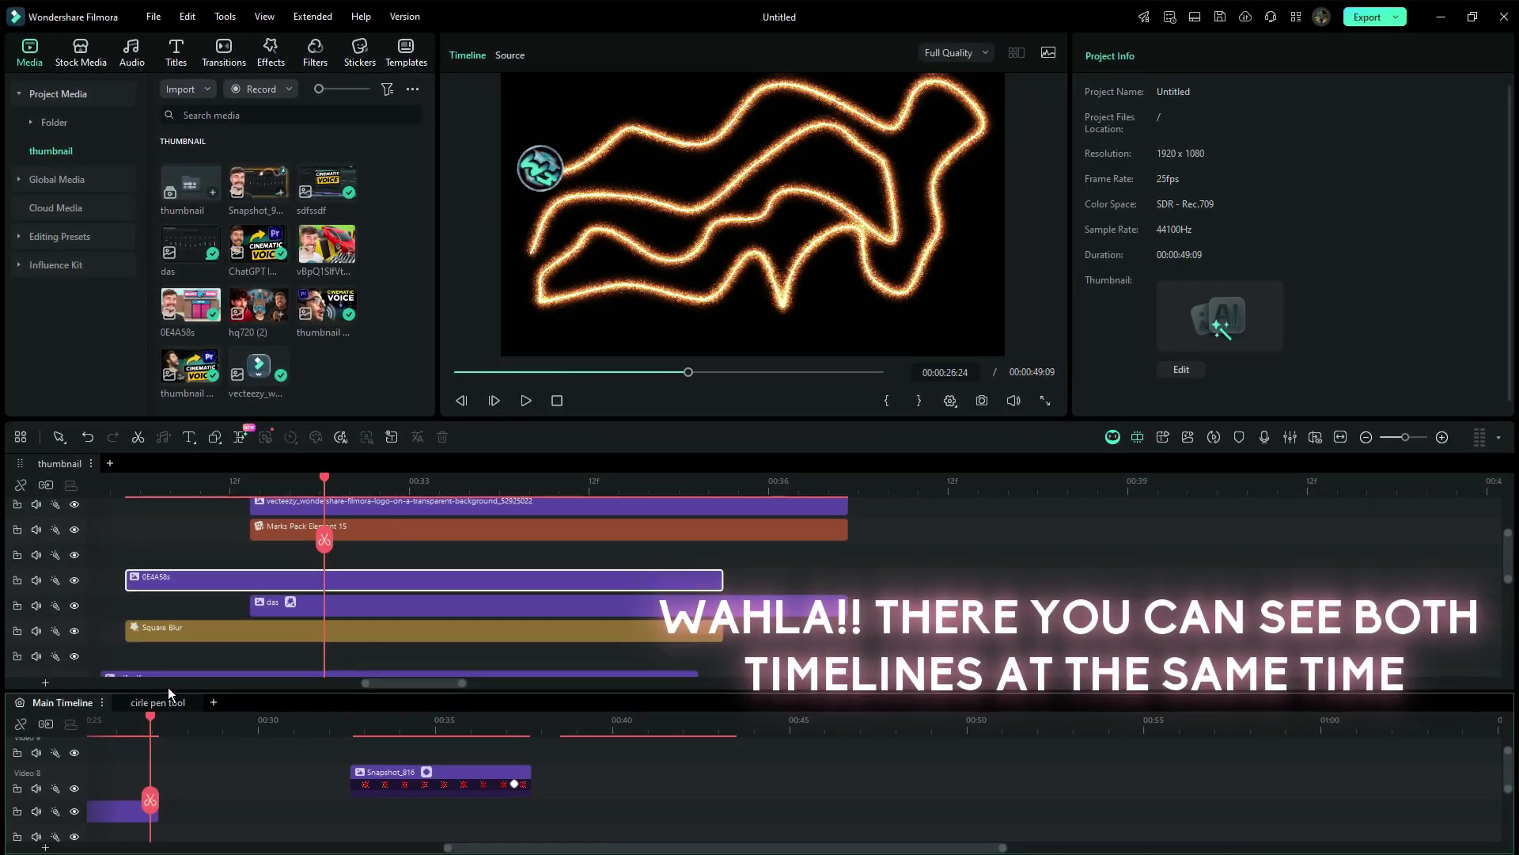
pyautogui.moveTo(508, 690); pyautogui.dragTo(508, 638)
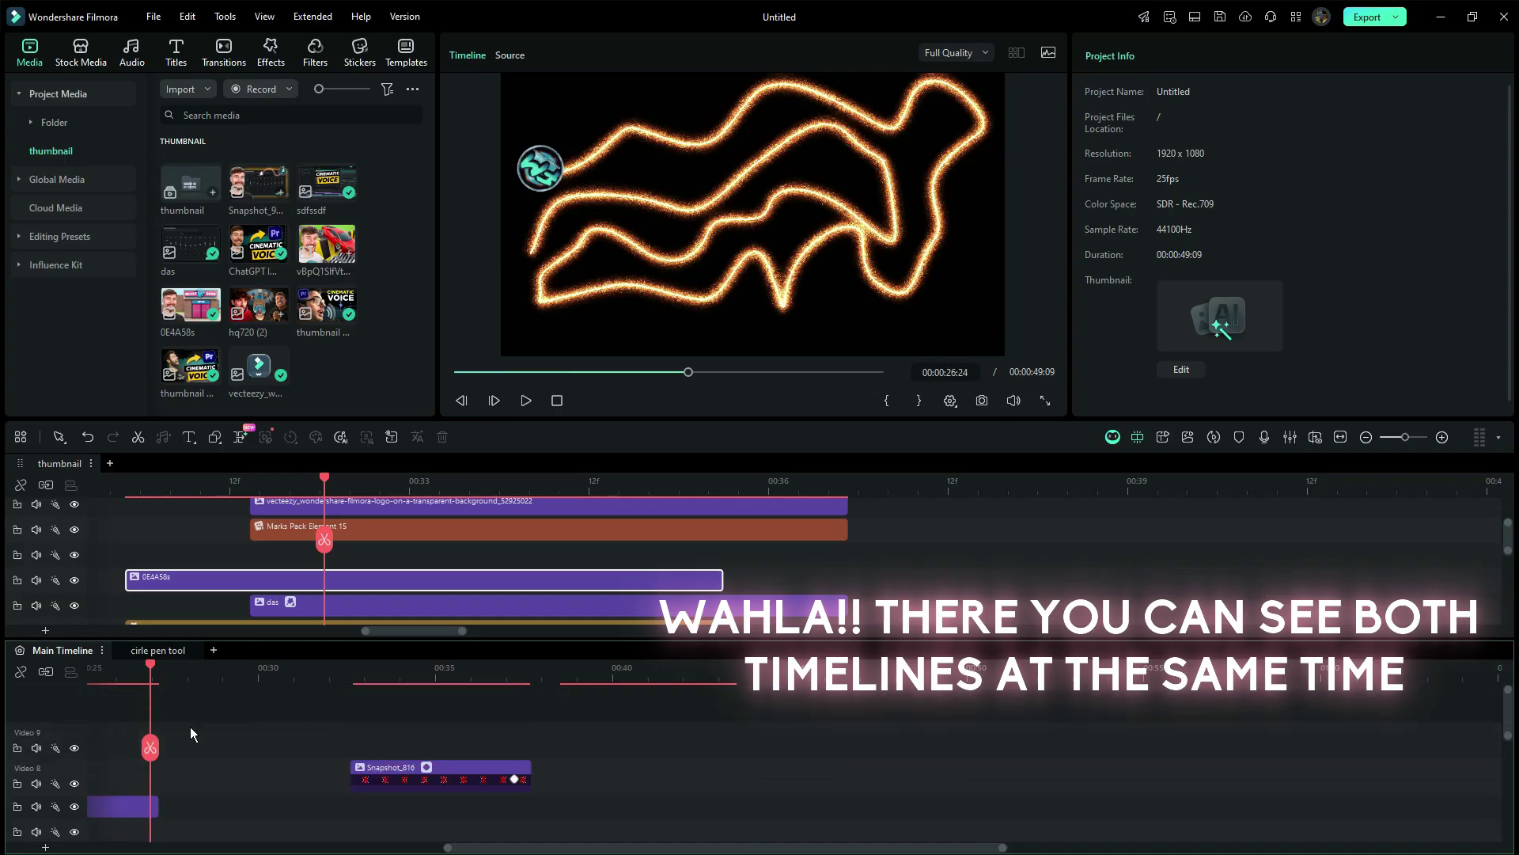
pyautogui.moveTo(150, 747); pyautogui.dragTo(387, 753)
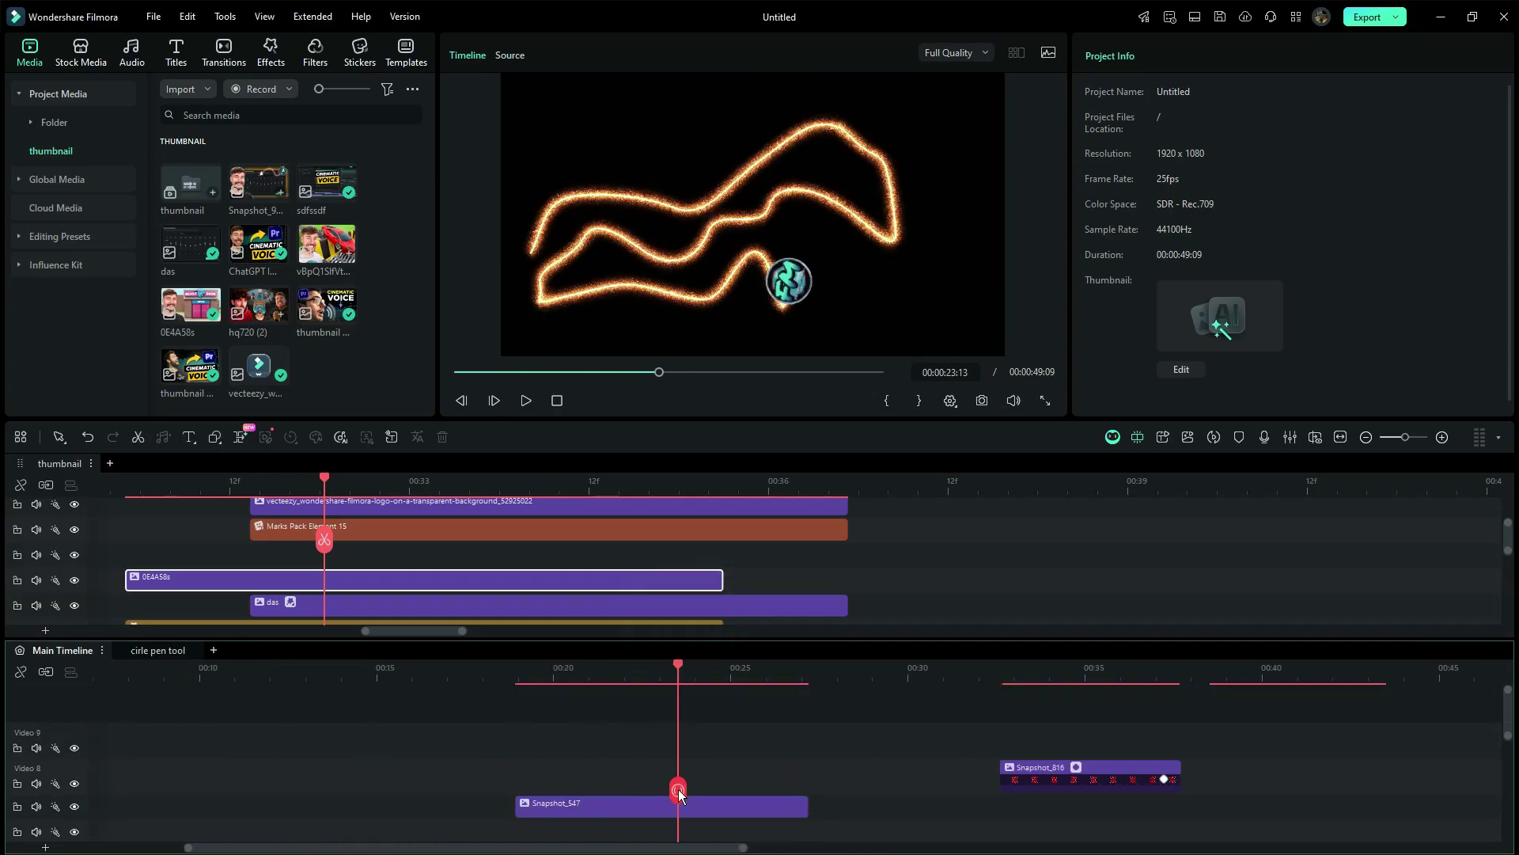
# Scrub the thumbnail timeline around 00:33, then return the Main Timeline playhead to 00:22
pyautogui.moveTo(324, 539); pyautogui.dragTo(405, 534)
pyautogui.moveTo(672, 573); pyautogui.dragTo(568, 587)
pyautogui.click(724, 682)
pyautogui.click(647, 682)
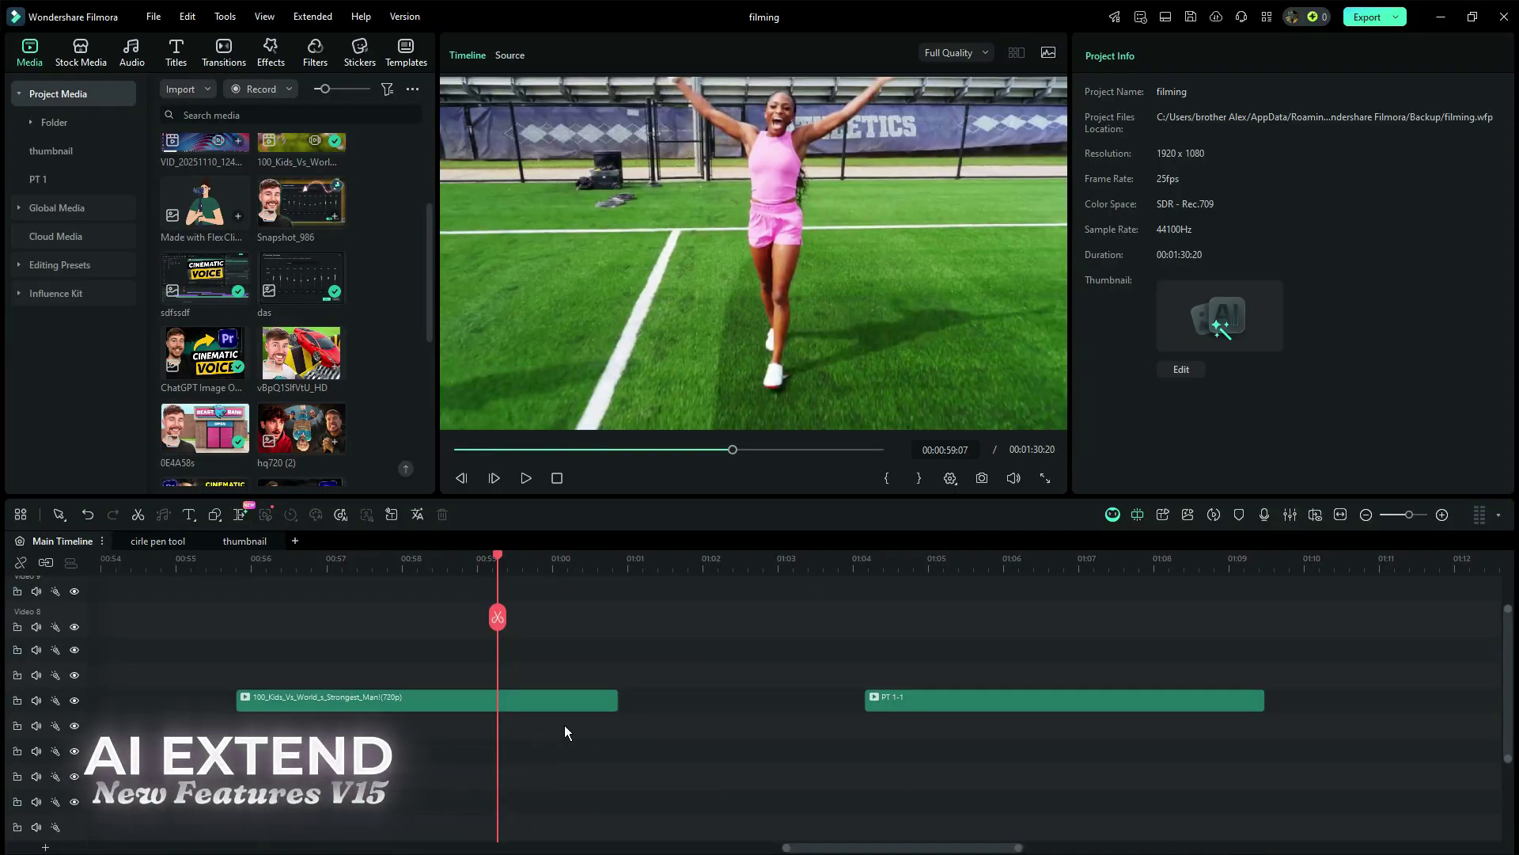
# Enable AI Extend and drag the 100_Kids_Vs_World clip's end across the gap
pyautogui.click(604, 705)
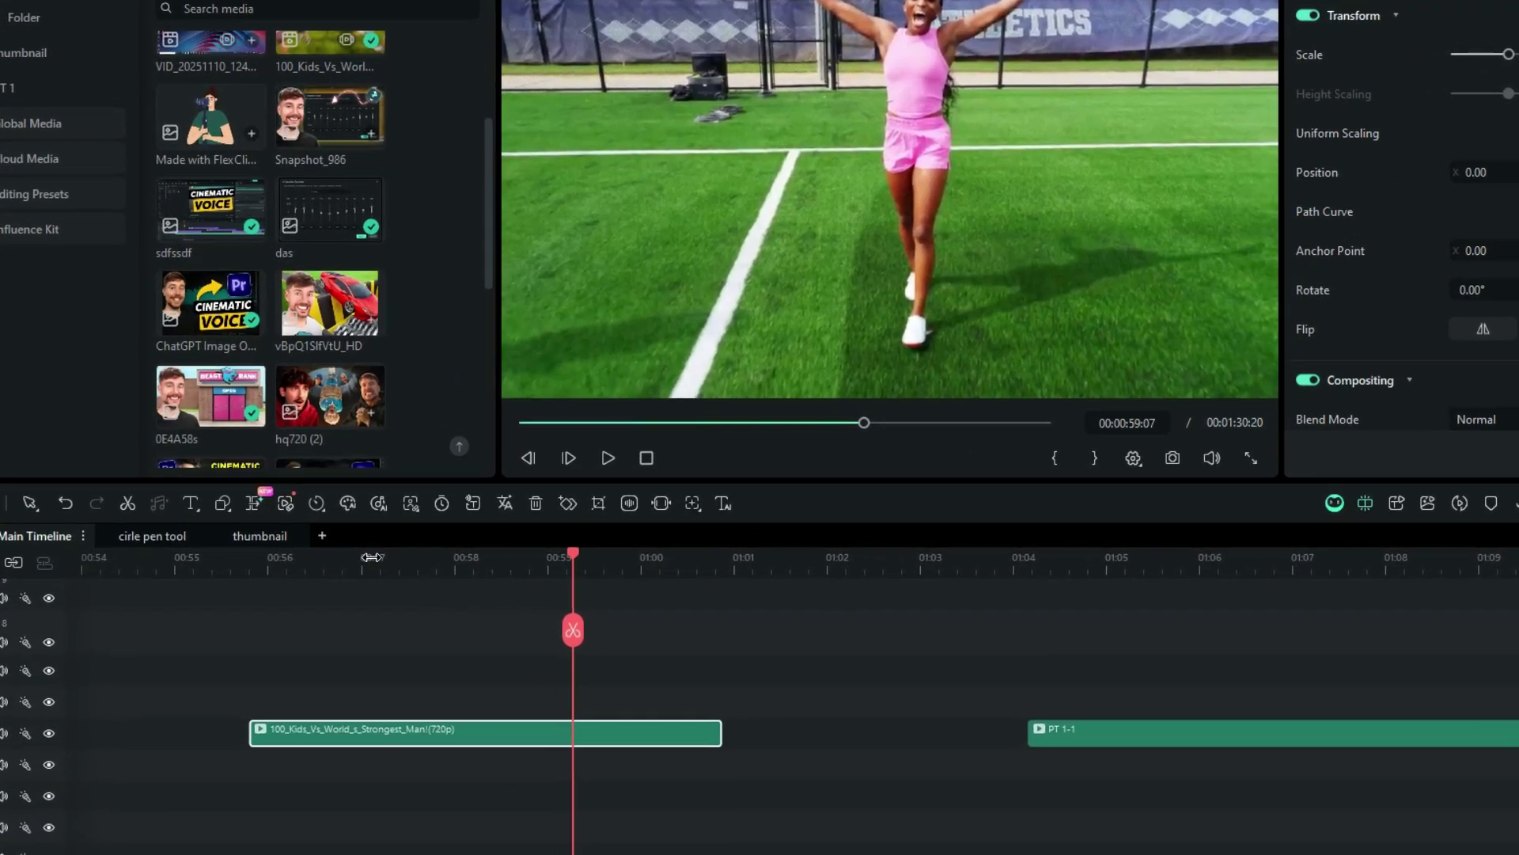
pyautogui.click(248, 510)
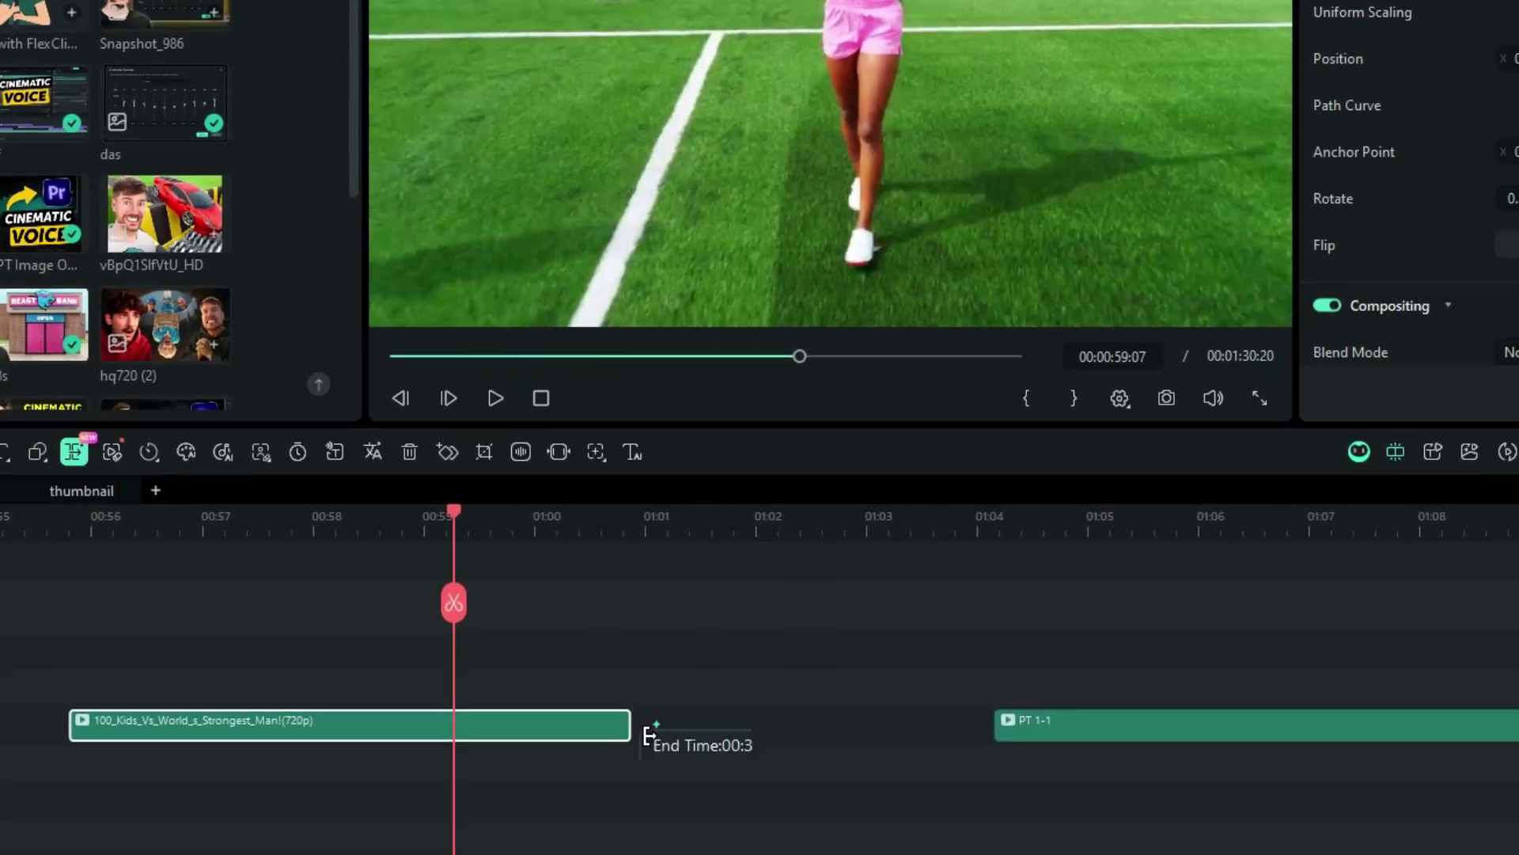
pyautogui.moveTo(793, 758); pyautogui.dragTo(952, 766)
pyautogui.moveTo(721, 722); pyautogui.dragTo(928, 732)
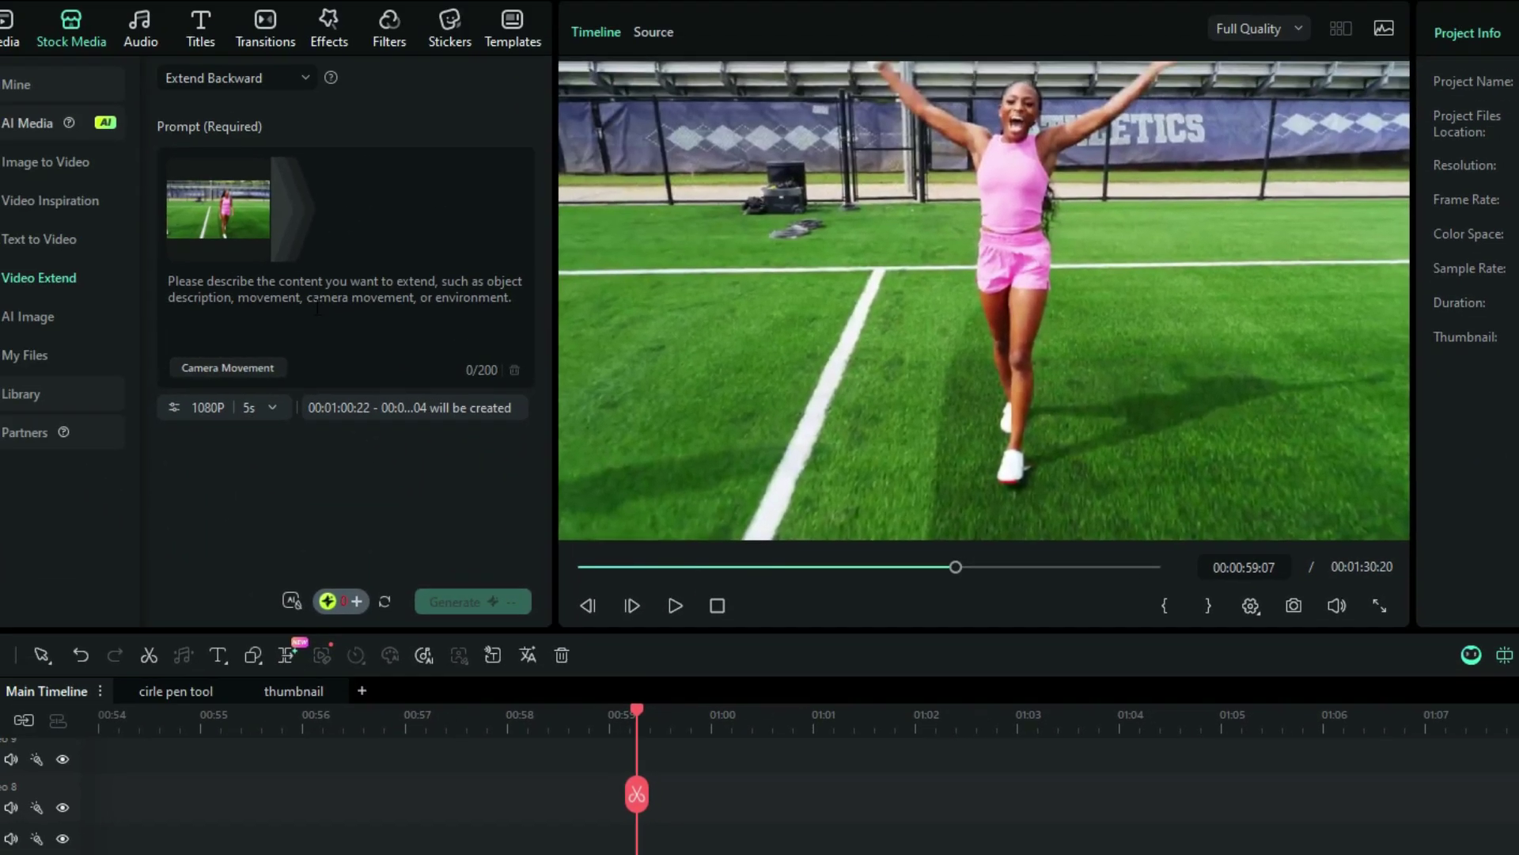
# Generate the Video Extend footage with the prompt 'A LADY CONTINUES WALKING'
pyautogui.click(342, 331)
pyautogui.write('A LADY CONTINUES WALKING Pull out')
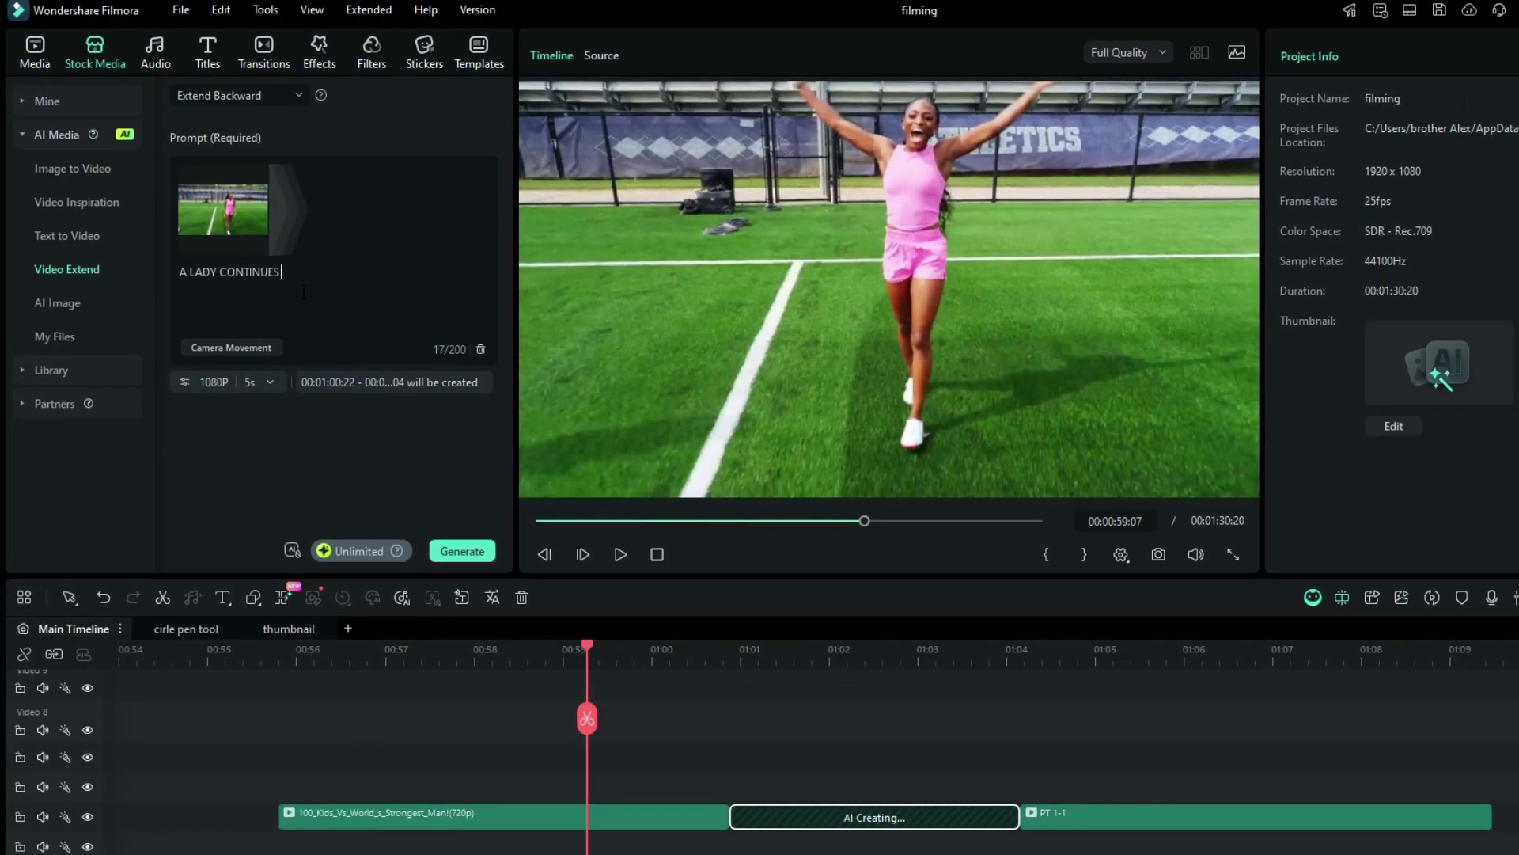
pyautogui.click(462, 552)
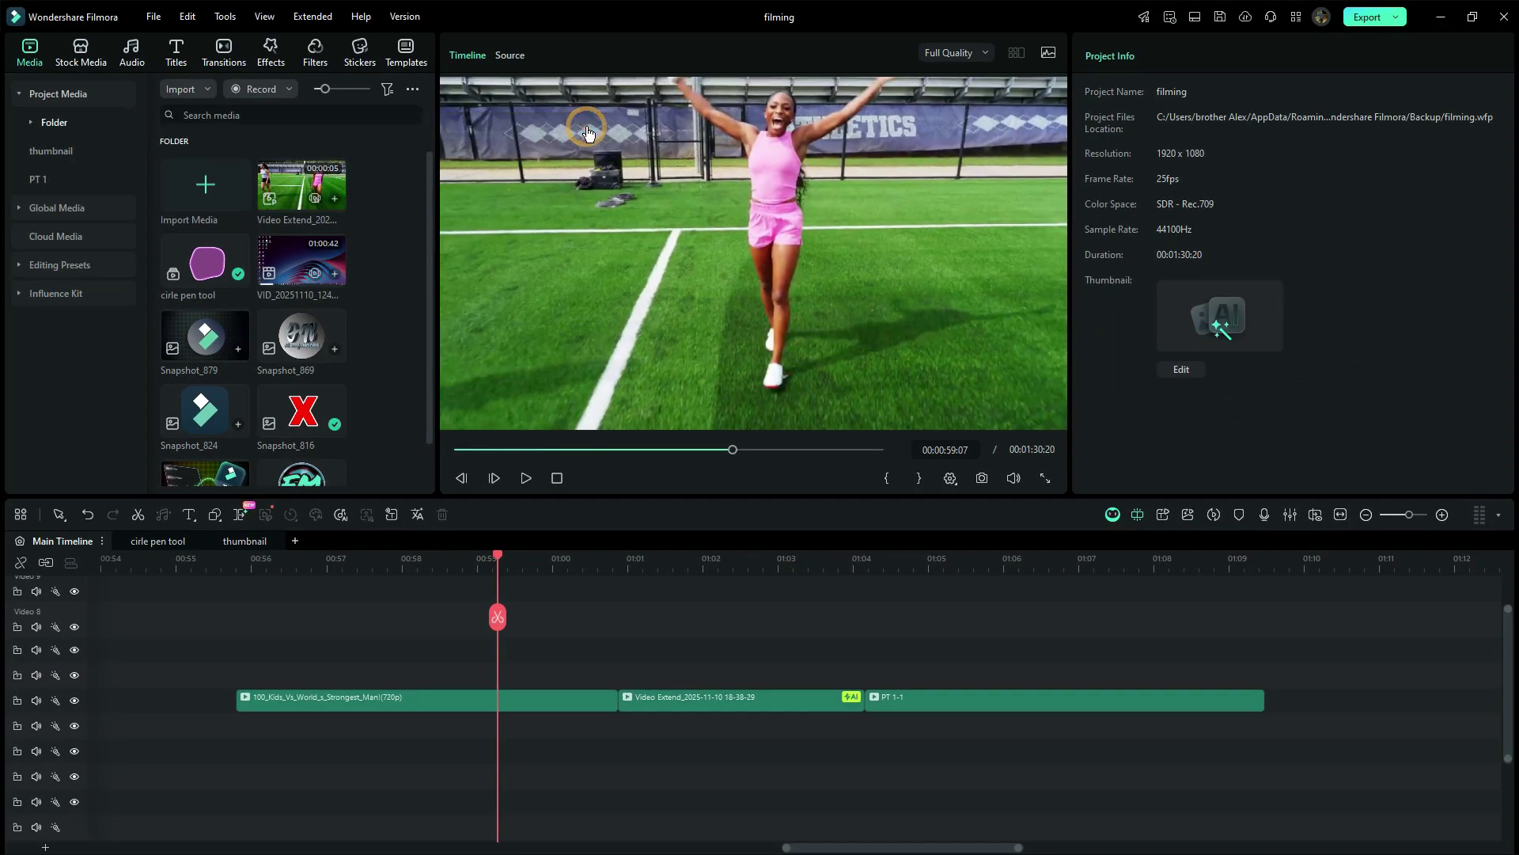
# Preview the first Video Extend result from the AI Media My Files list
pyautogui.click(586, 132)
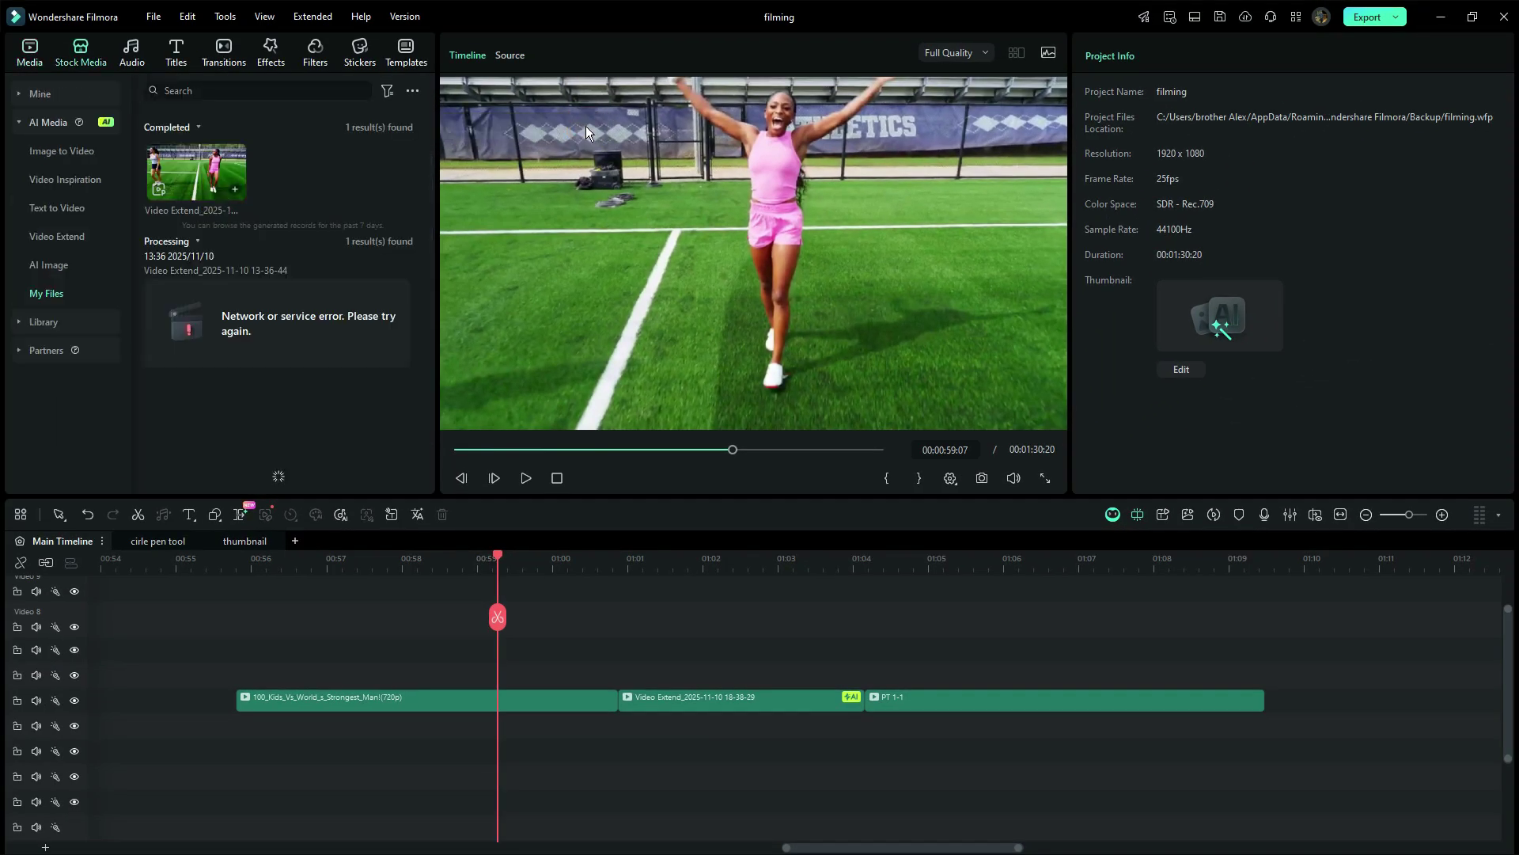
pyautogui.doubleClick(179, 164)
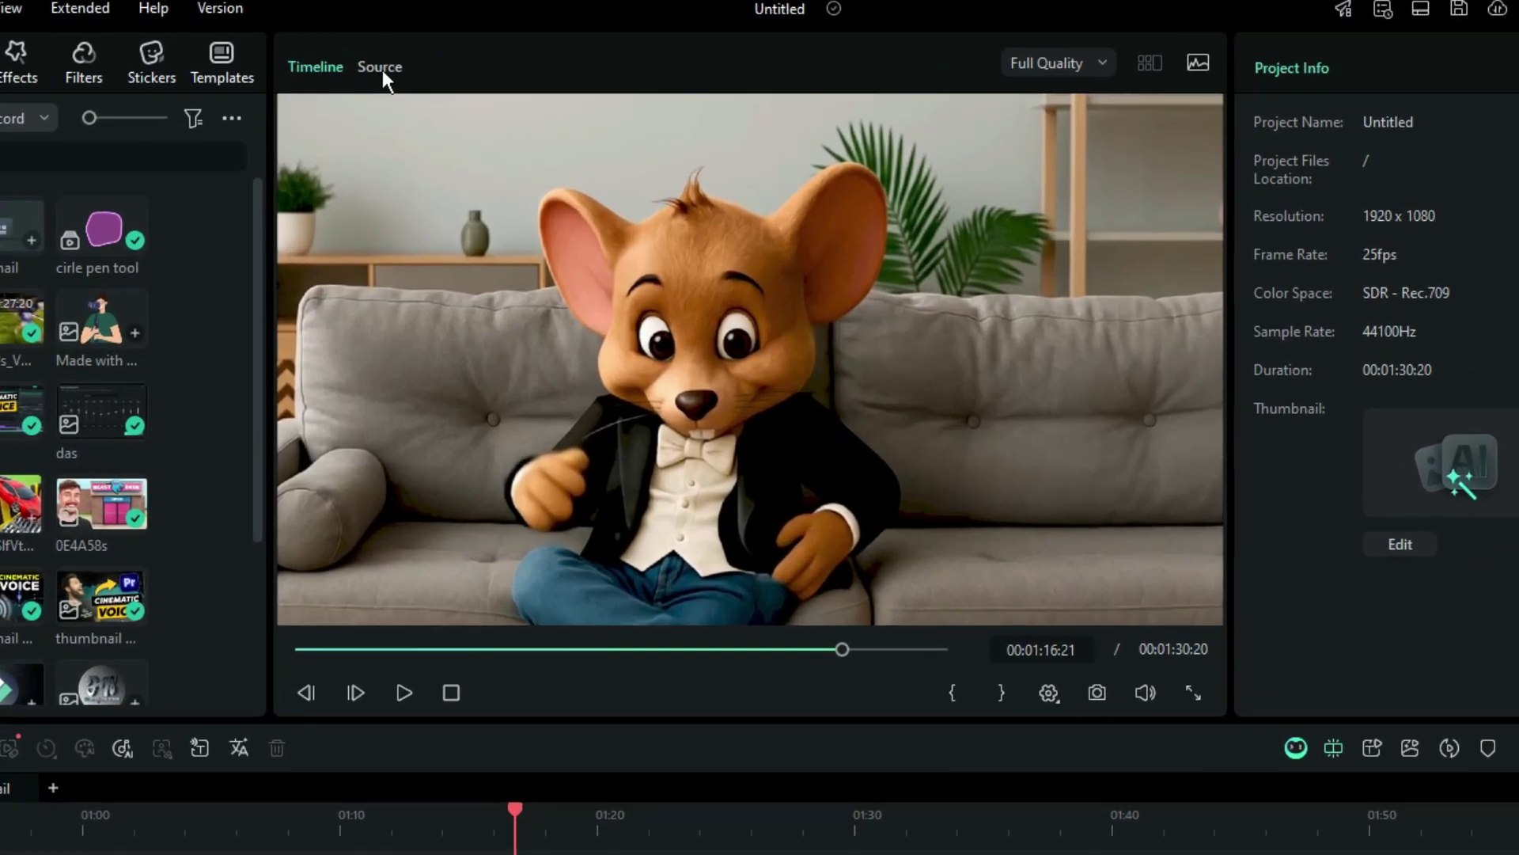
# Show the PT 1-1 source clip in the viewer and play then pause it
pyautogui.click(511, 56)
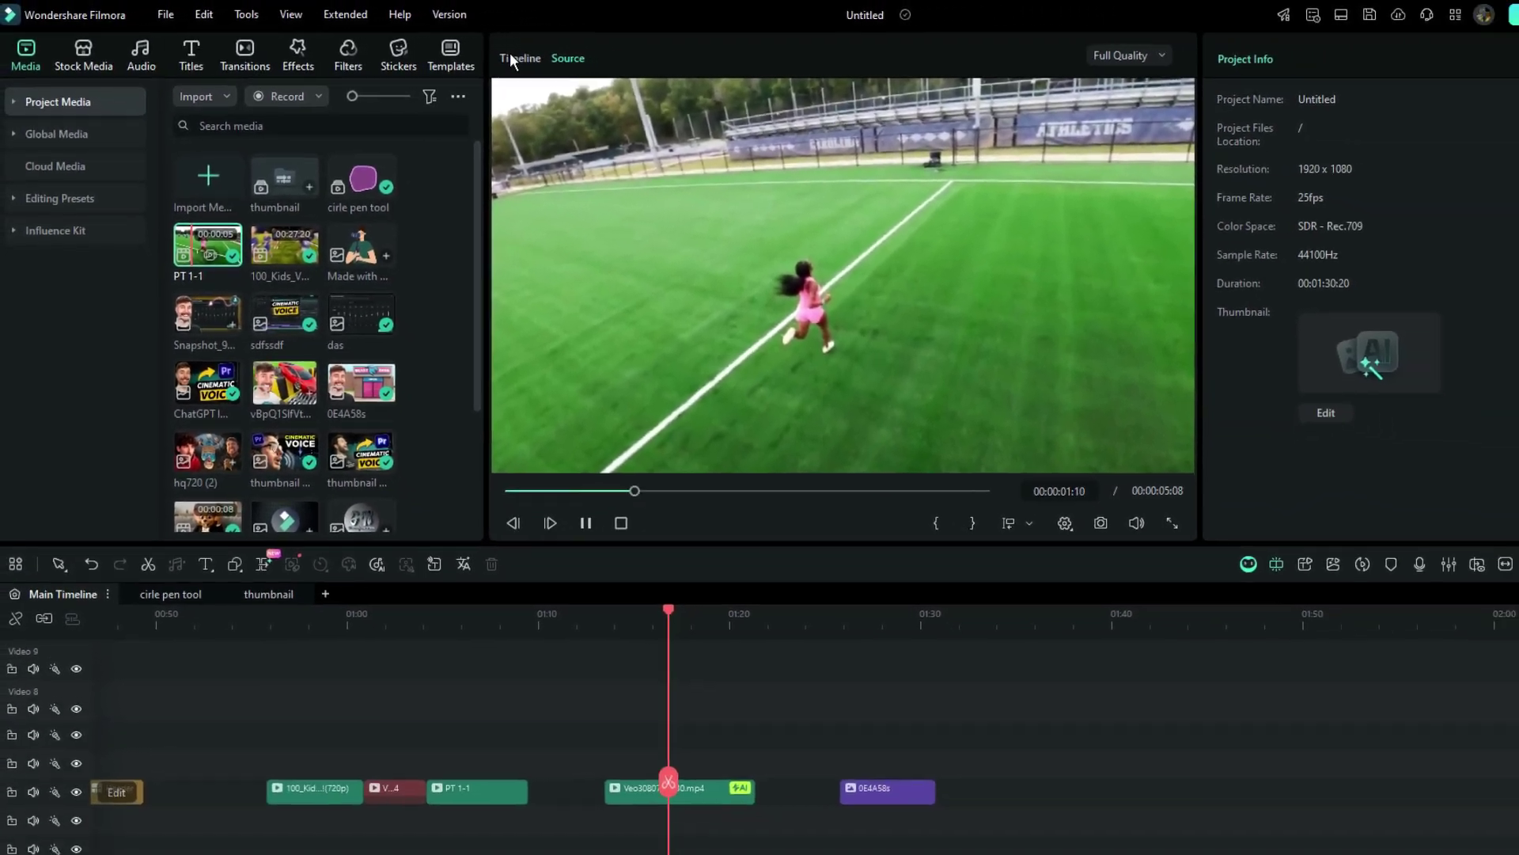
pyautogui.press('space')
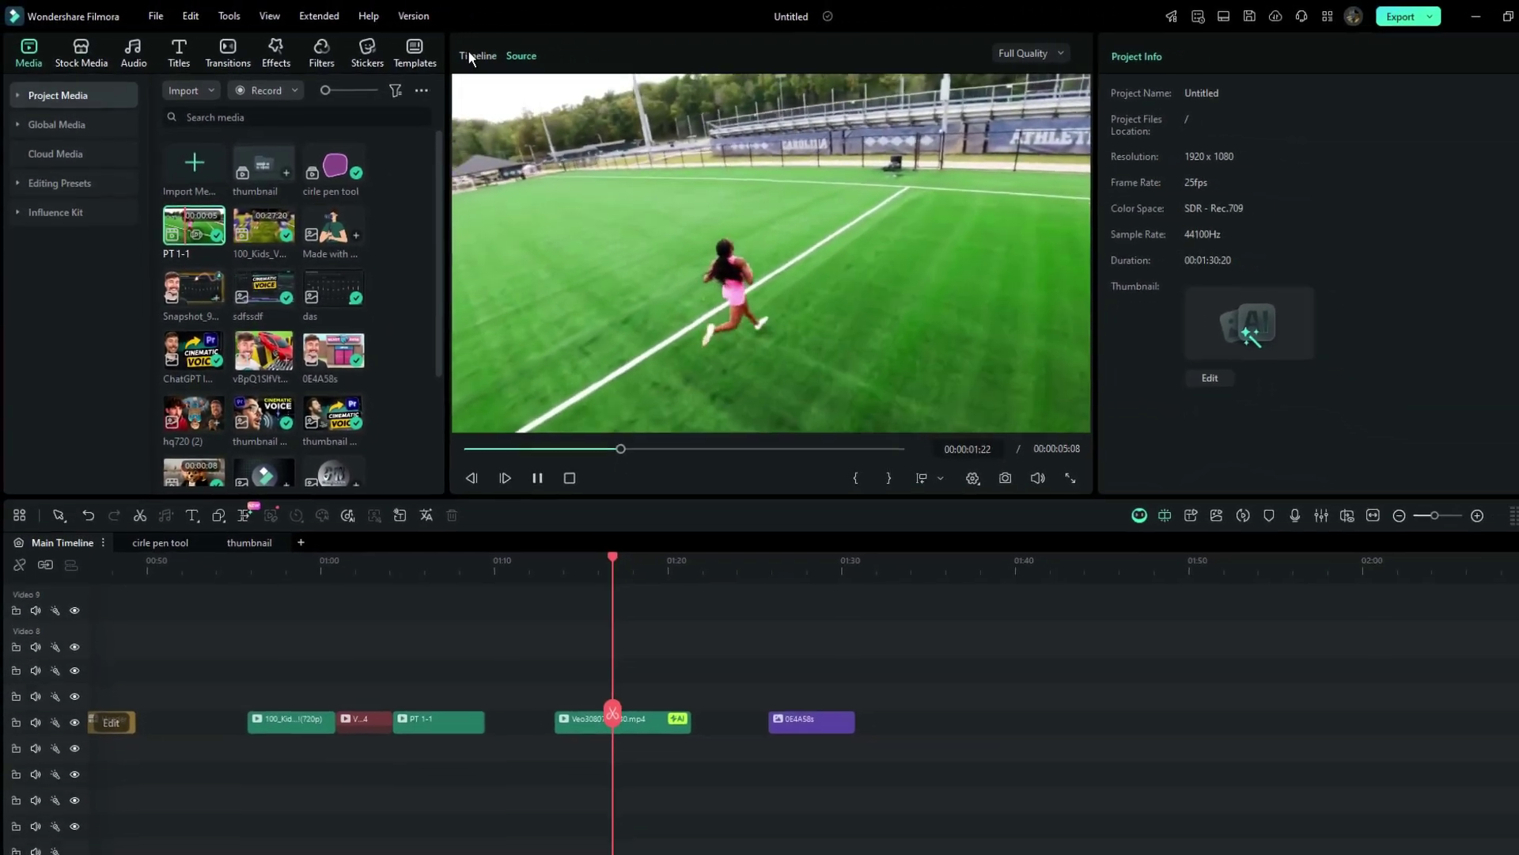
pyautogui.press('space')
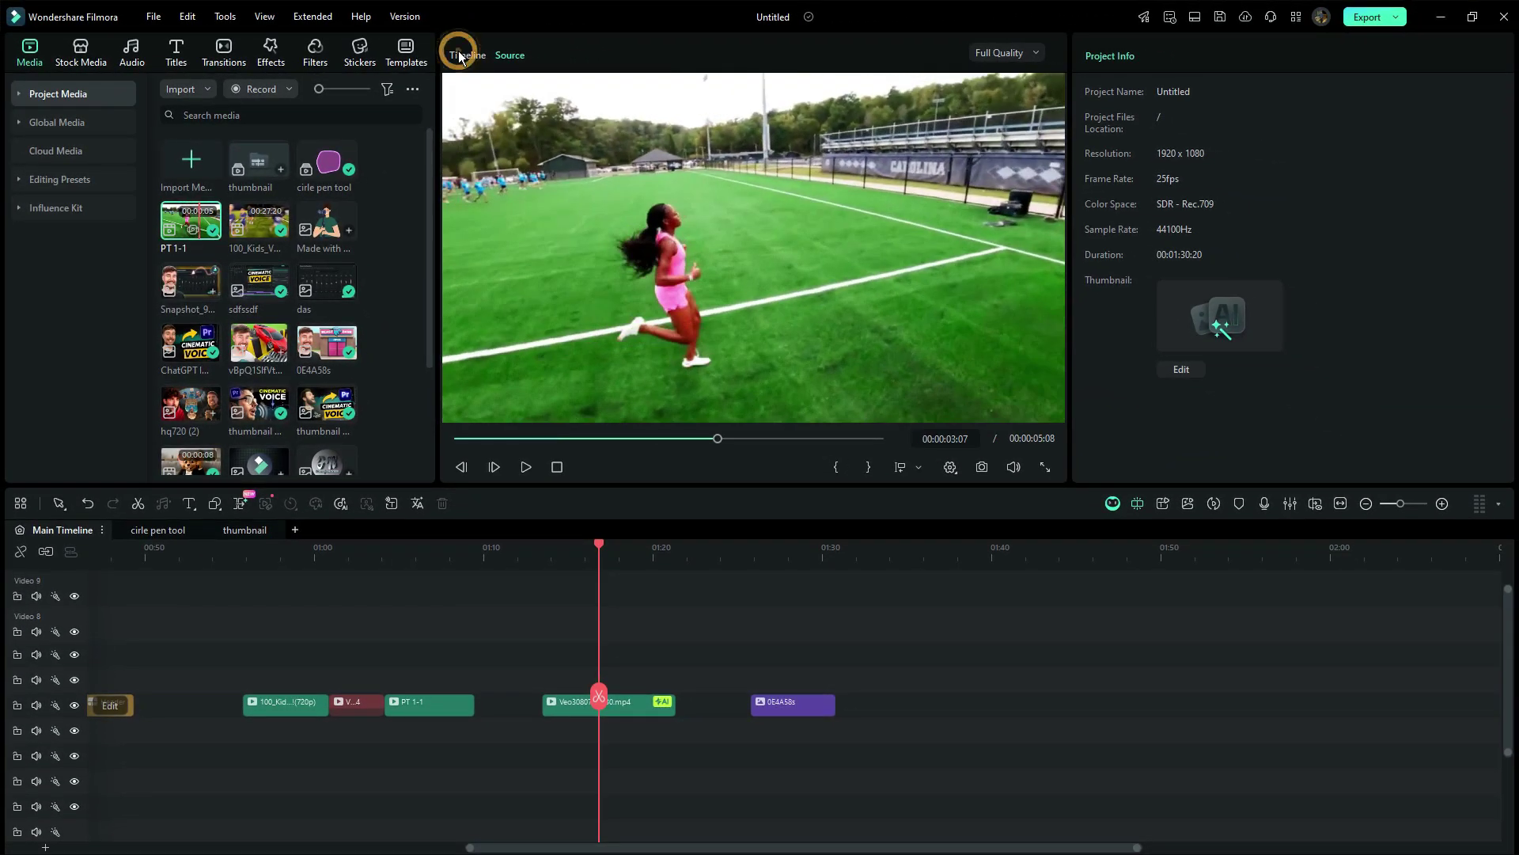
# Toggle the viewer back and forth between the Timeline and Source previews
pyautogui.click(460, 57)
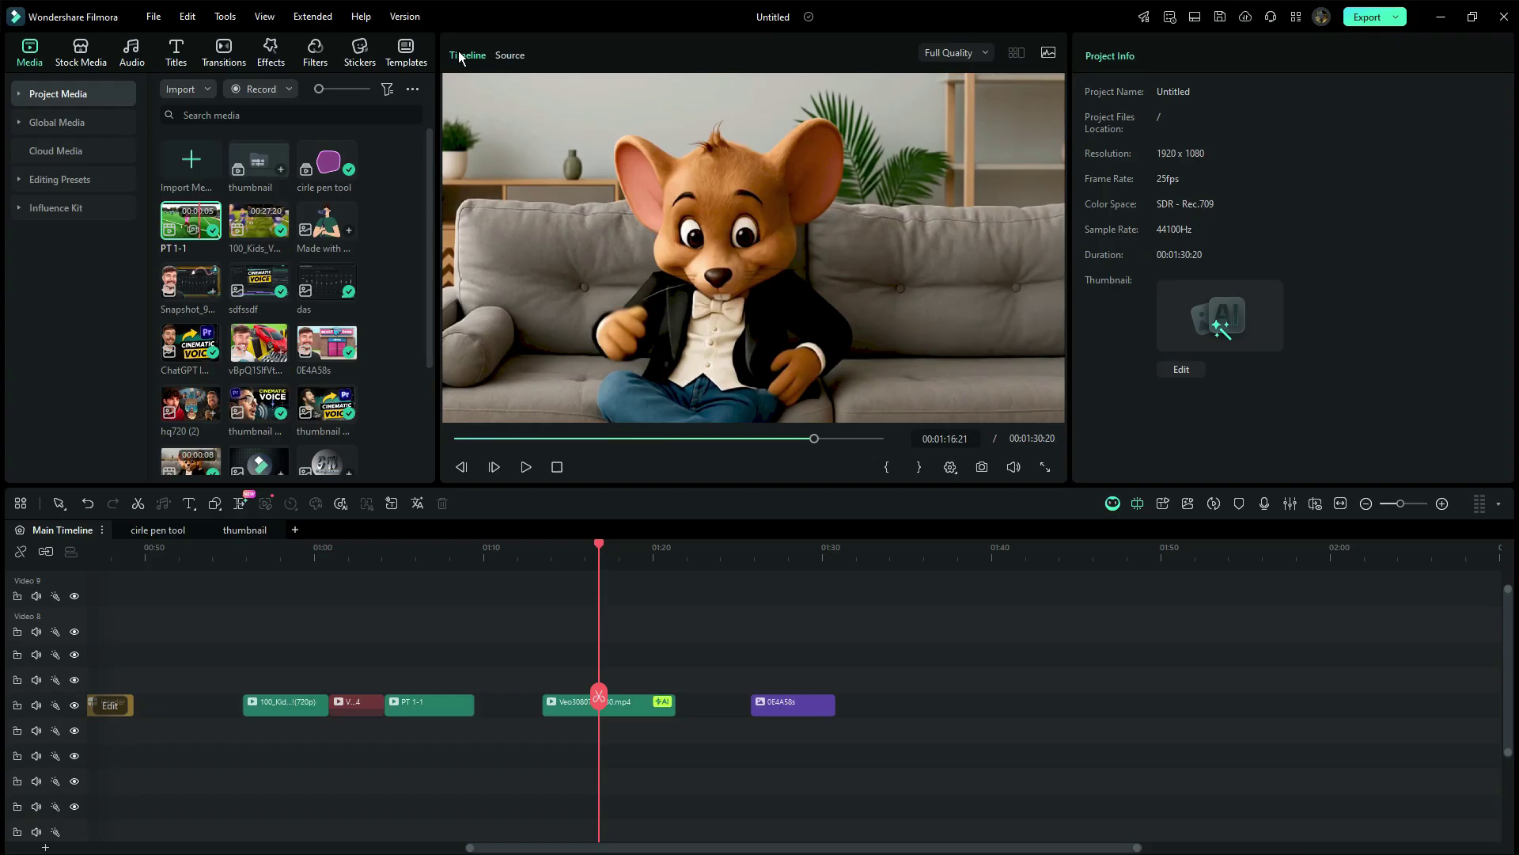
pyautogui.click(502, 56)
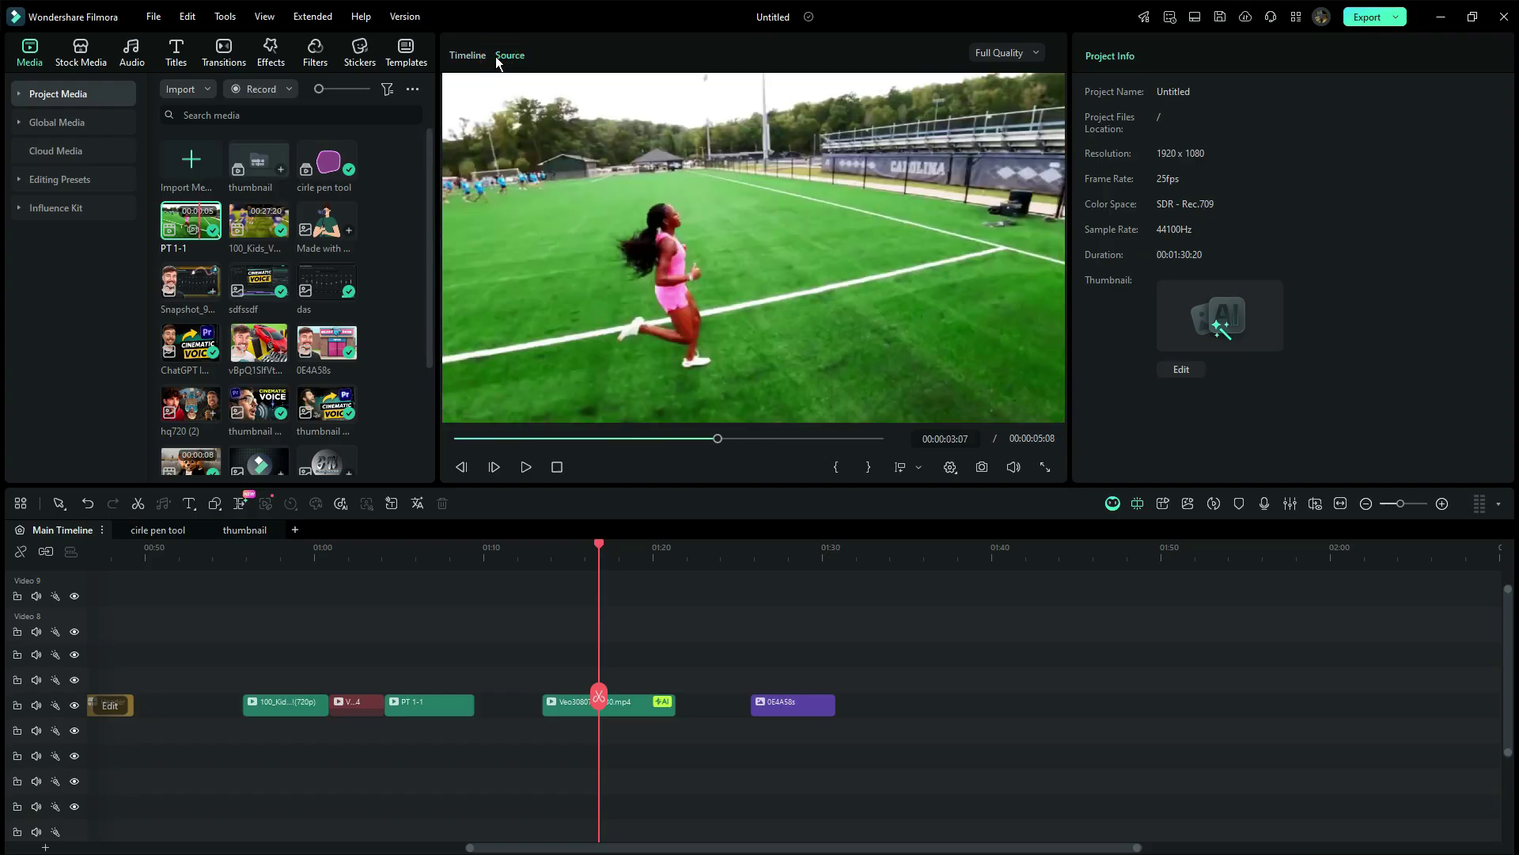
pyautogui.click(467, 57)
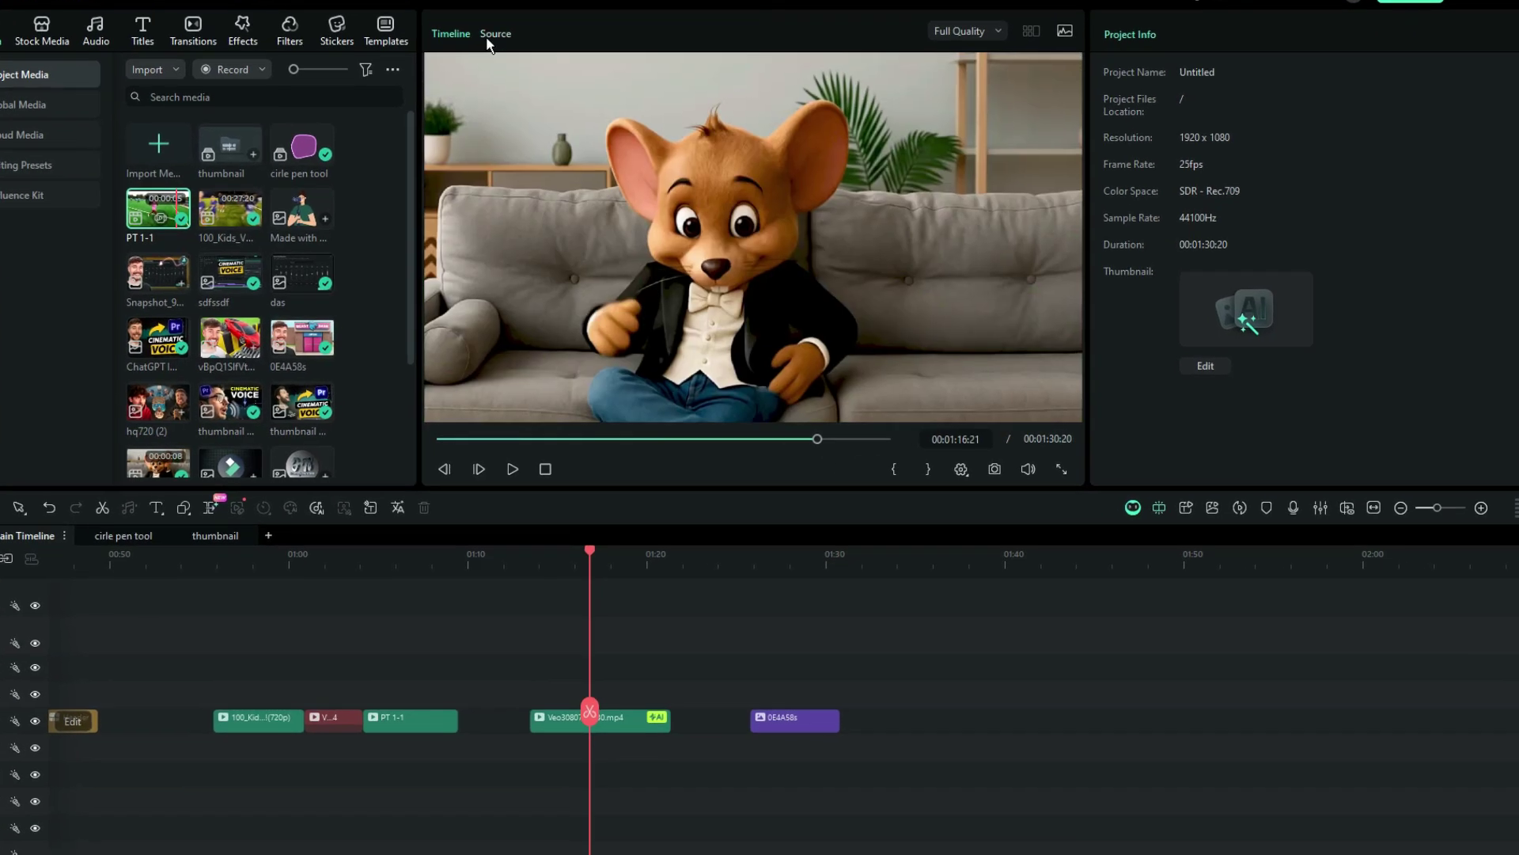
pyautogui.click(486, 36)
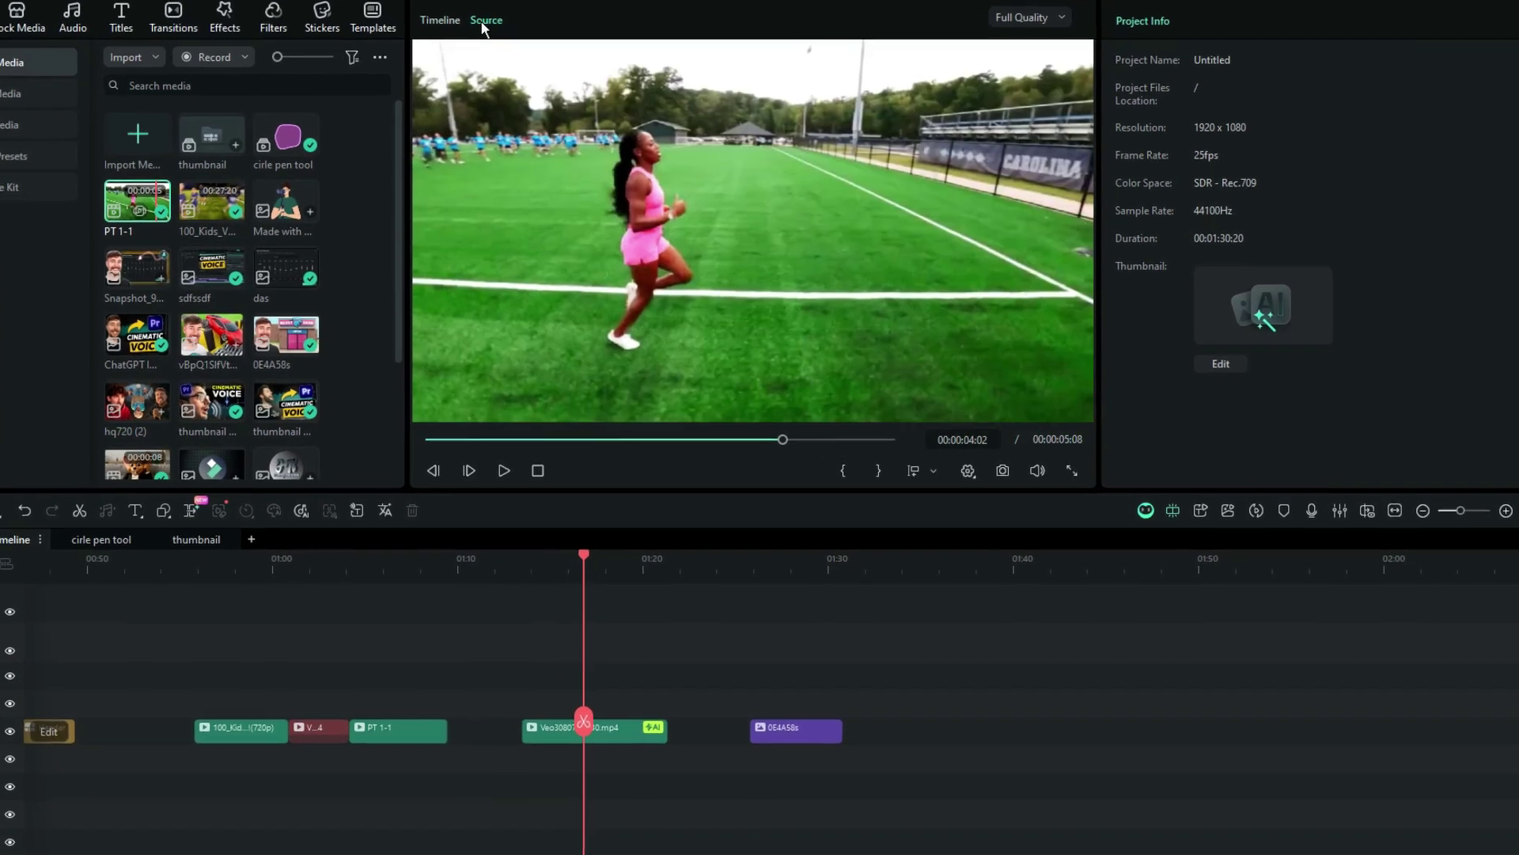
pyautogui.click(451, 33)
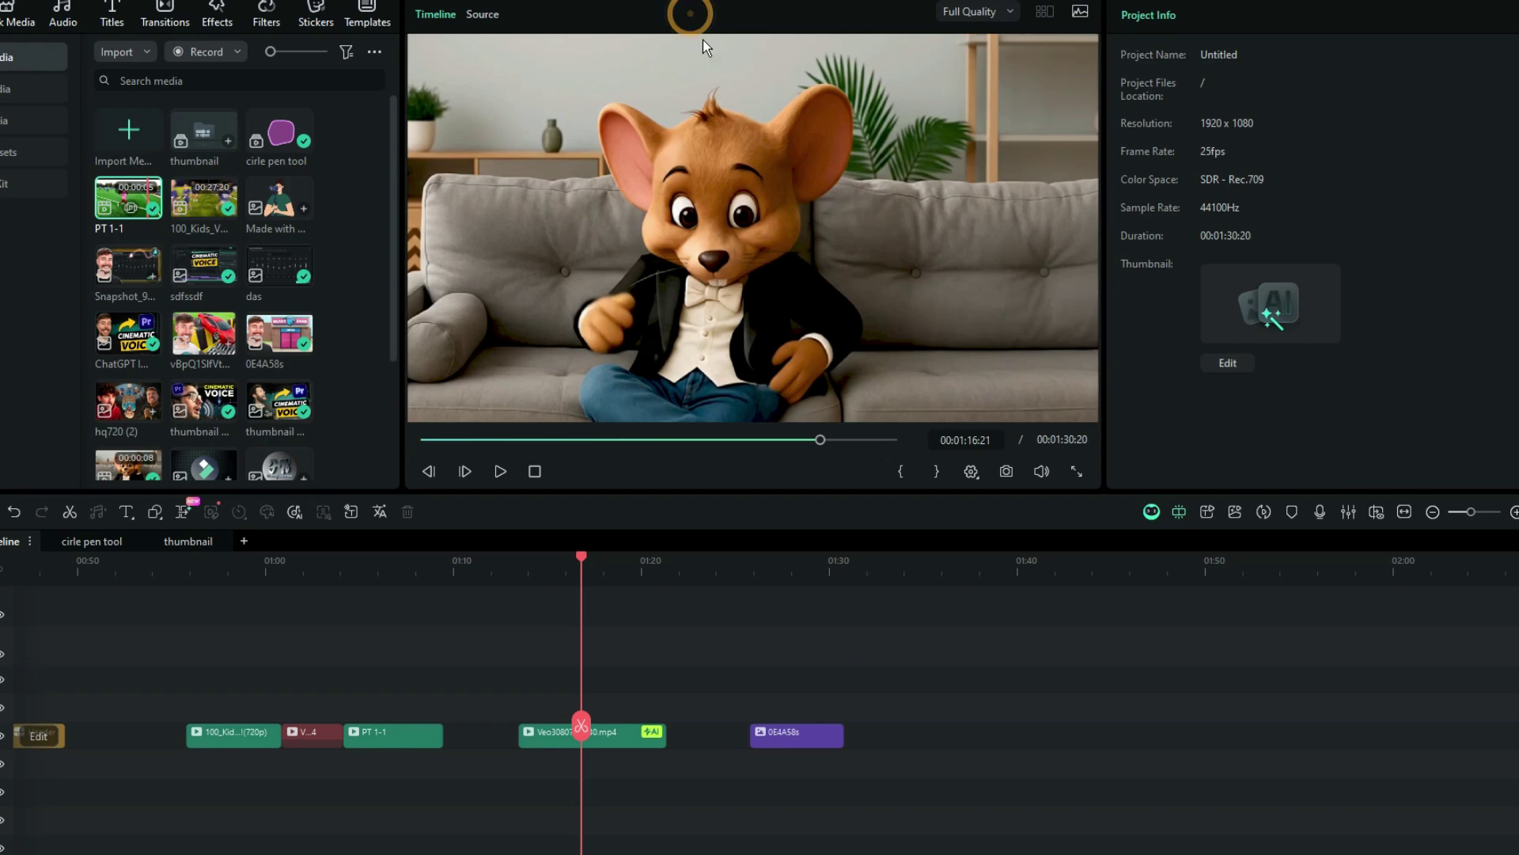
# Float the Timeline preview in its own window, then resize and reposition it
pyautogui.moveTo(703, 39); pyautogui.dragTo(447, 216)
pyautogui.moveTo(170, 281); pyautogui.dragTo(382, 374)
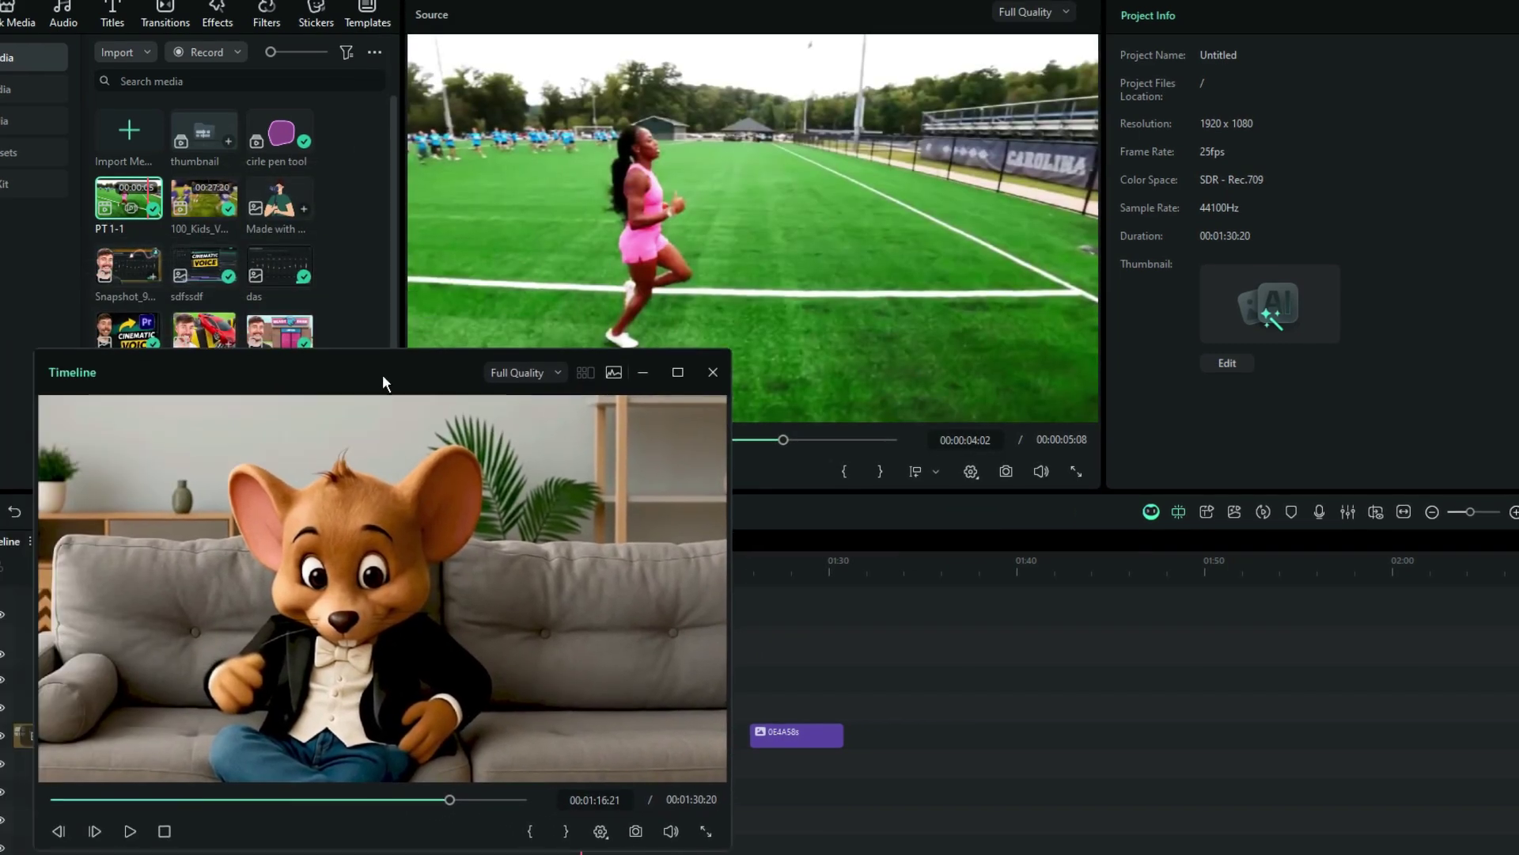
pyautogui.moveTo(46, 361); pyautogui.dragTo(47, 439)
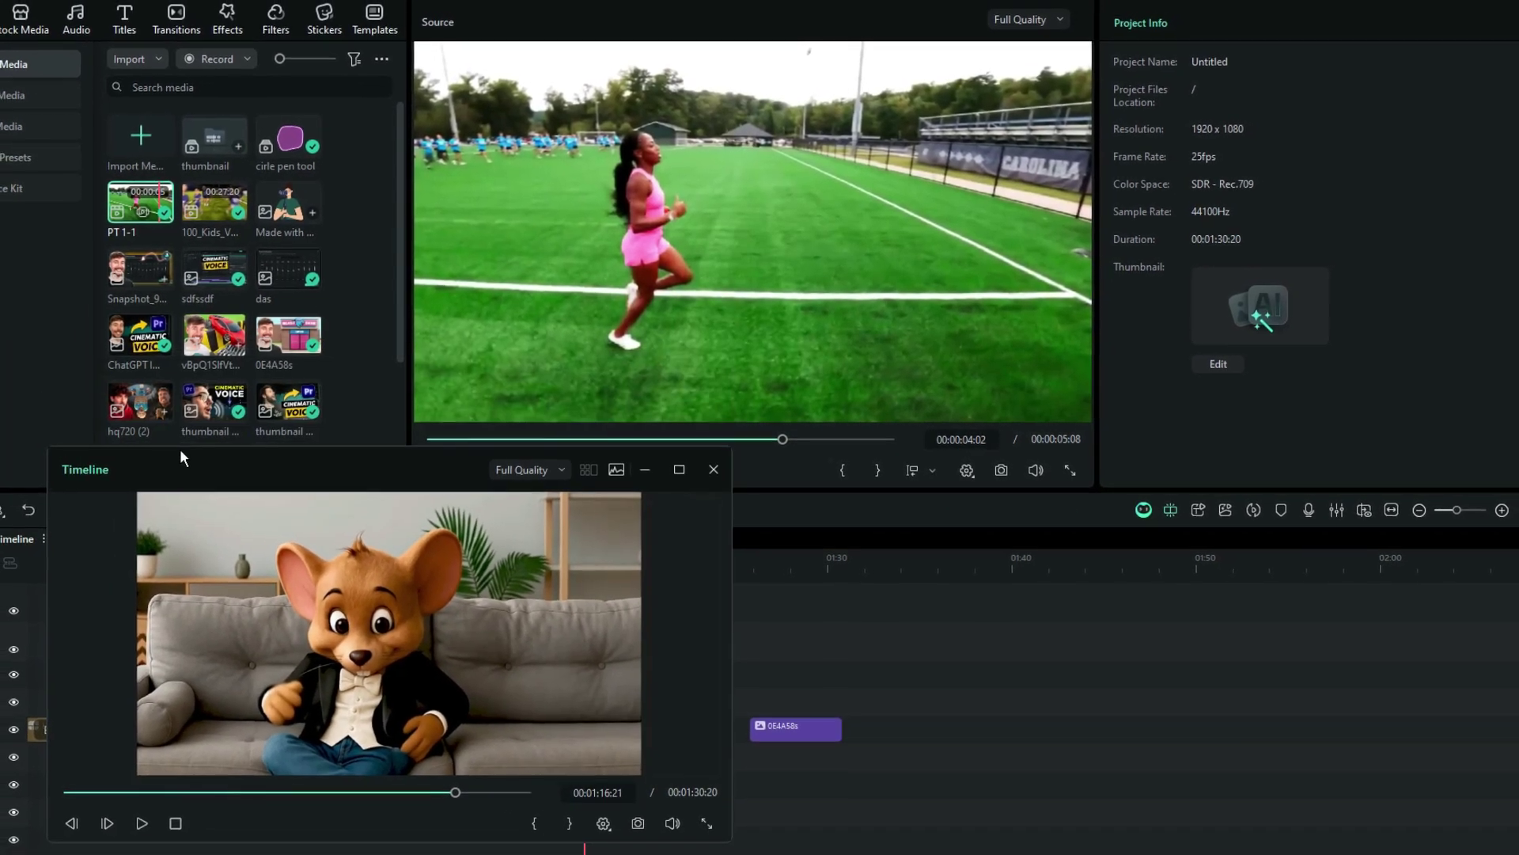
pyautogui.moveTo(179, 448); pyautogui.dragTo(122, 273)
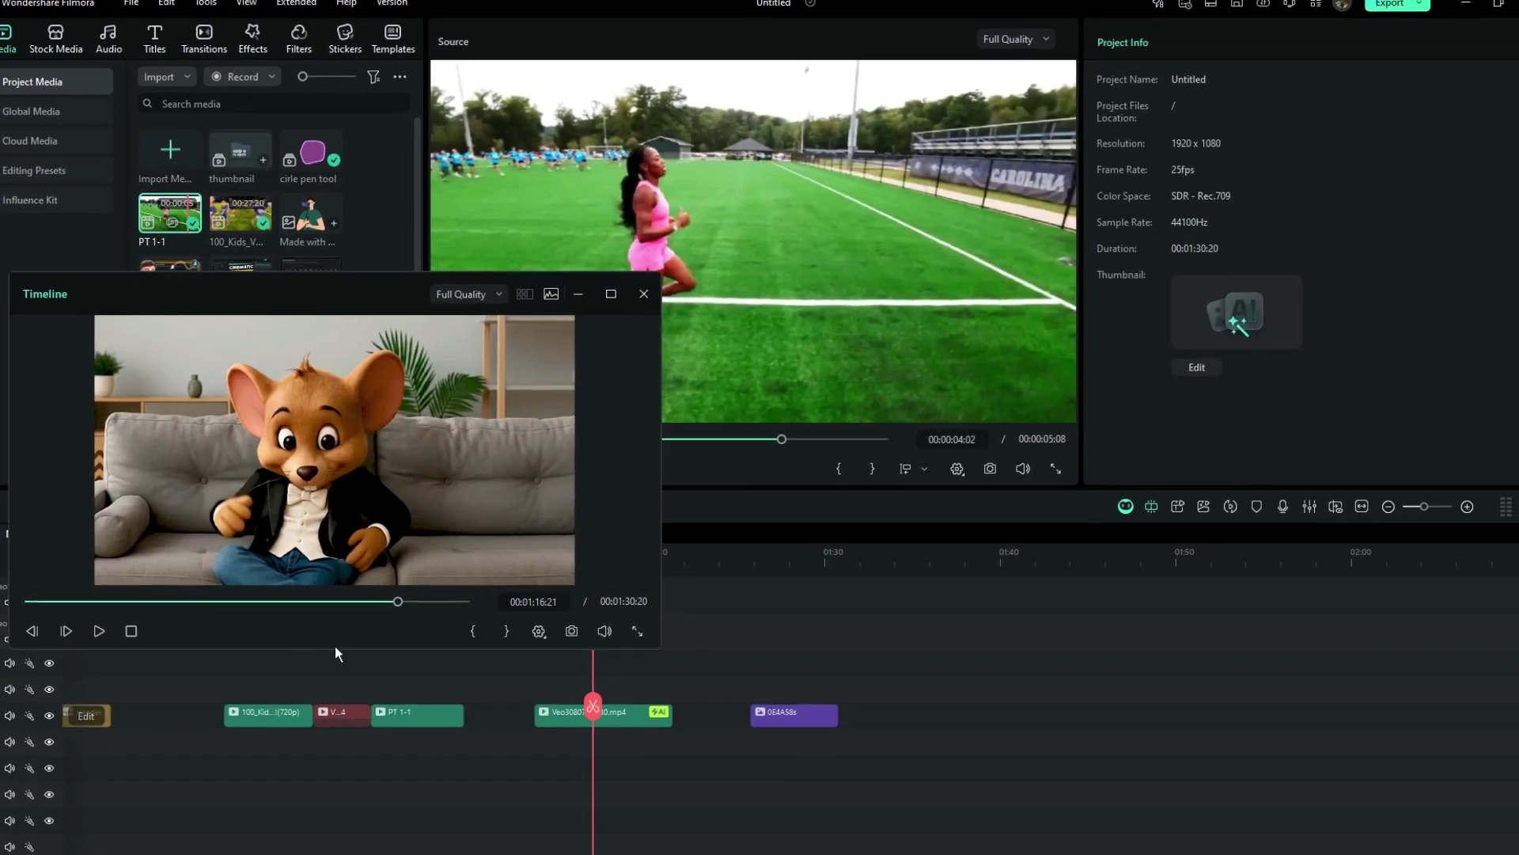
# Play and pause the floating timeline preview and the source clip separately
pyautogui.click(82, 636)
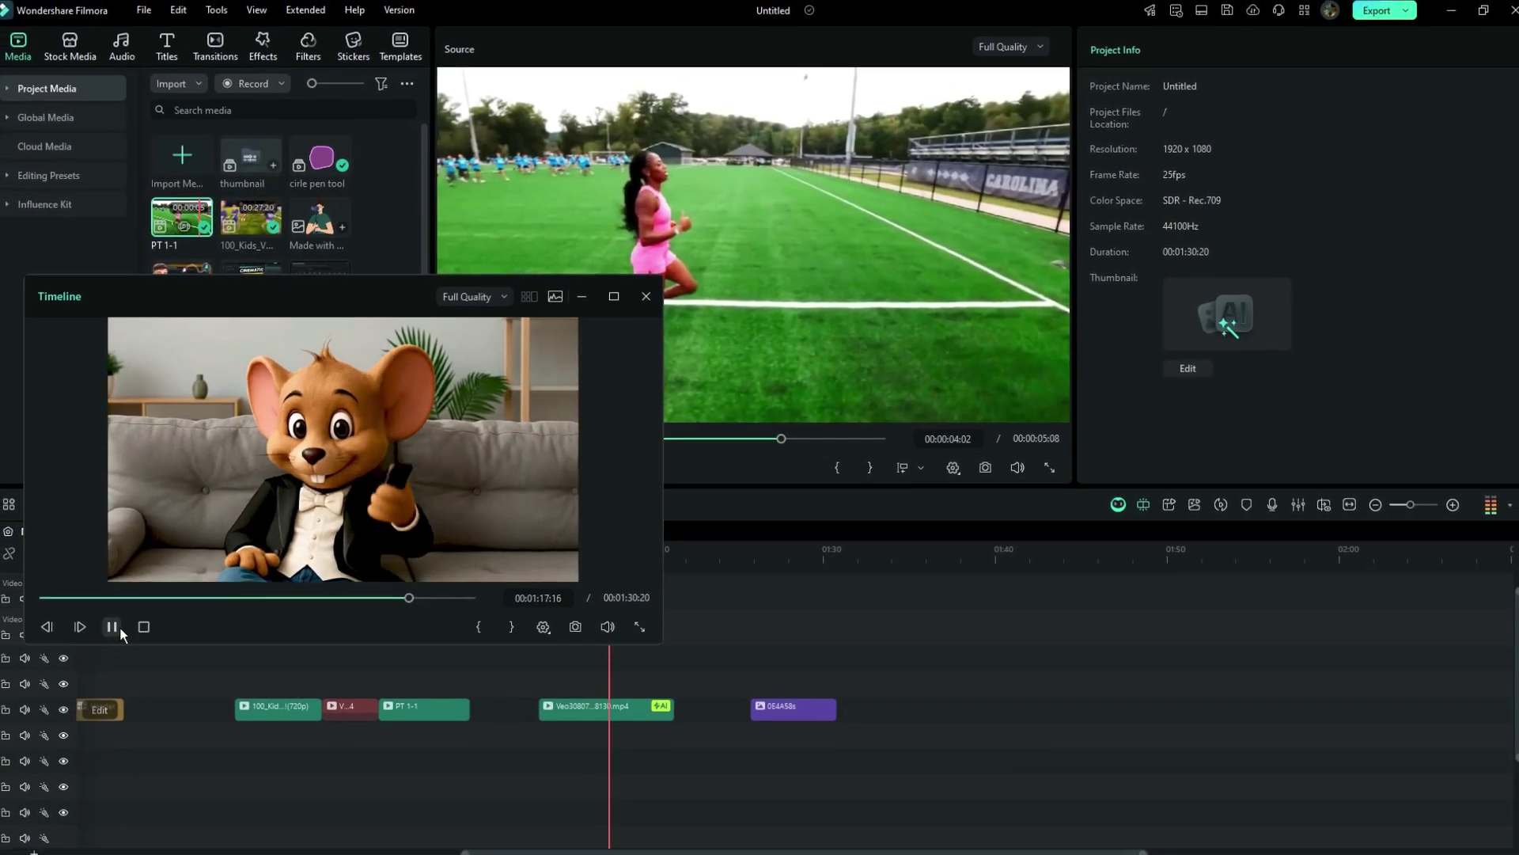
pyautogui.click(120, 626)
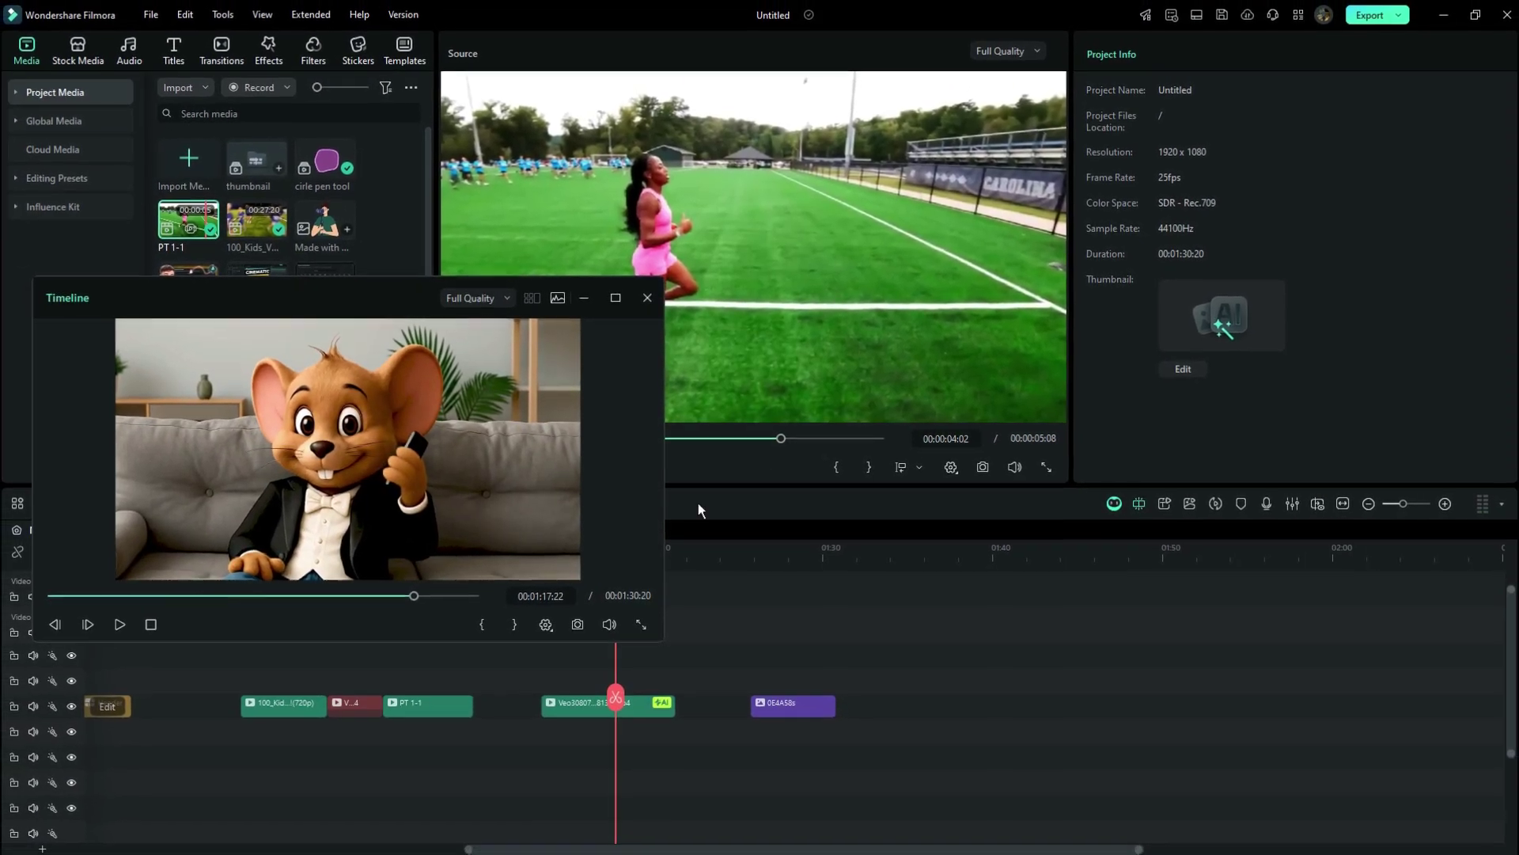
pyautogui.moveTo(380, 298); pyautogui.dragTo(1181, 324)
pyautogui.click(525, 468)
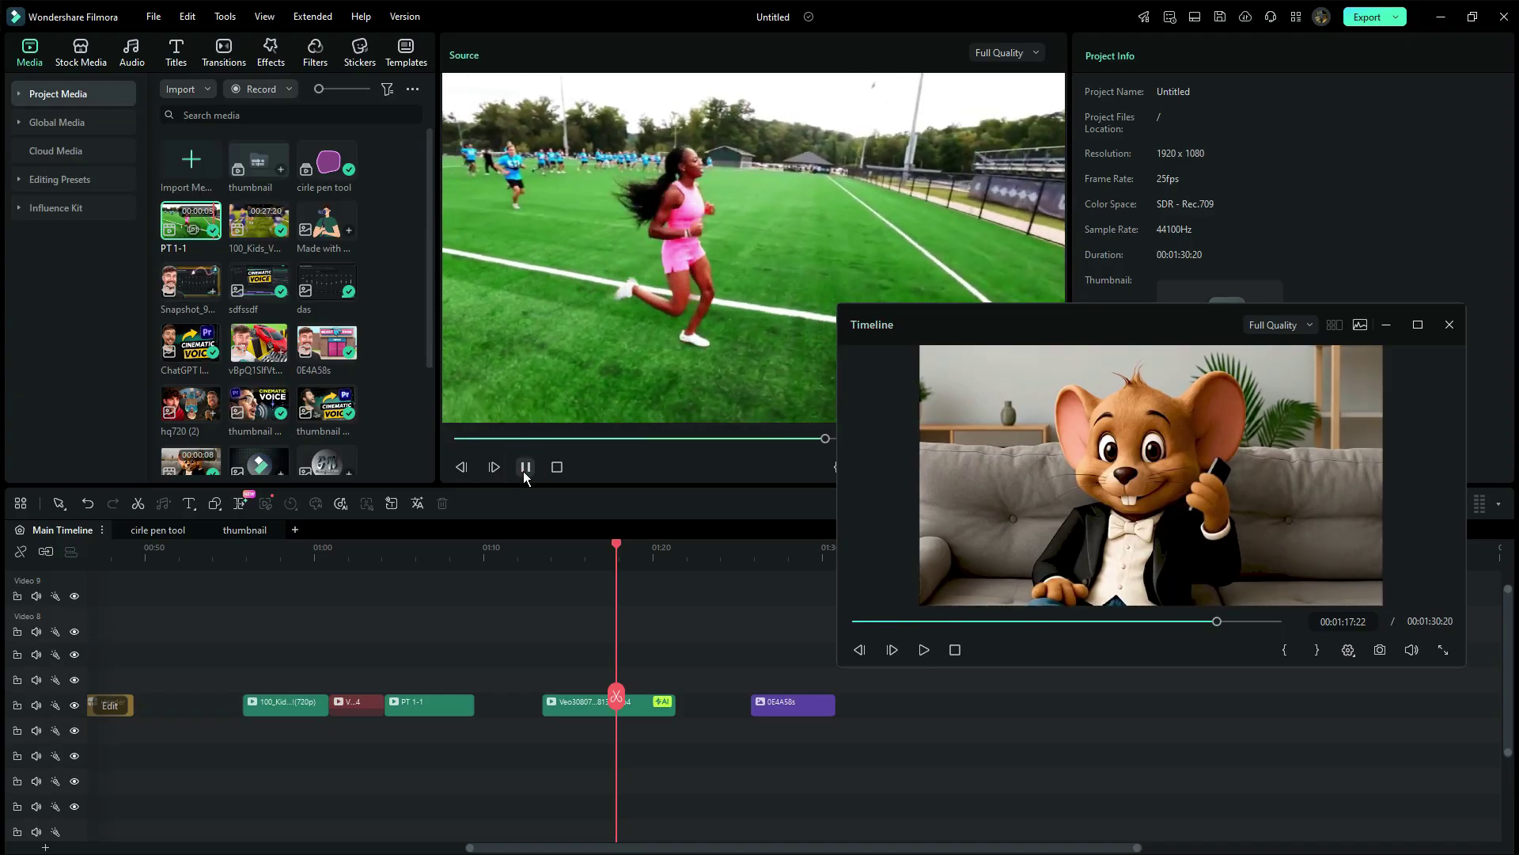
pyautogui.click(525, 467)
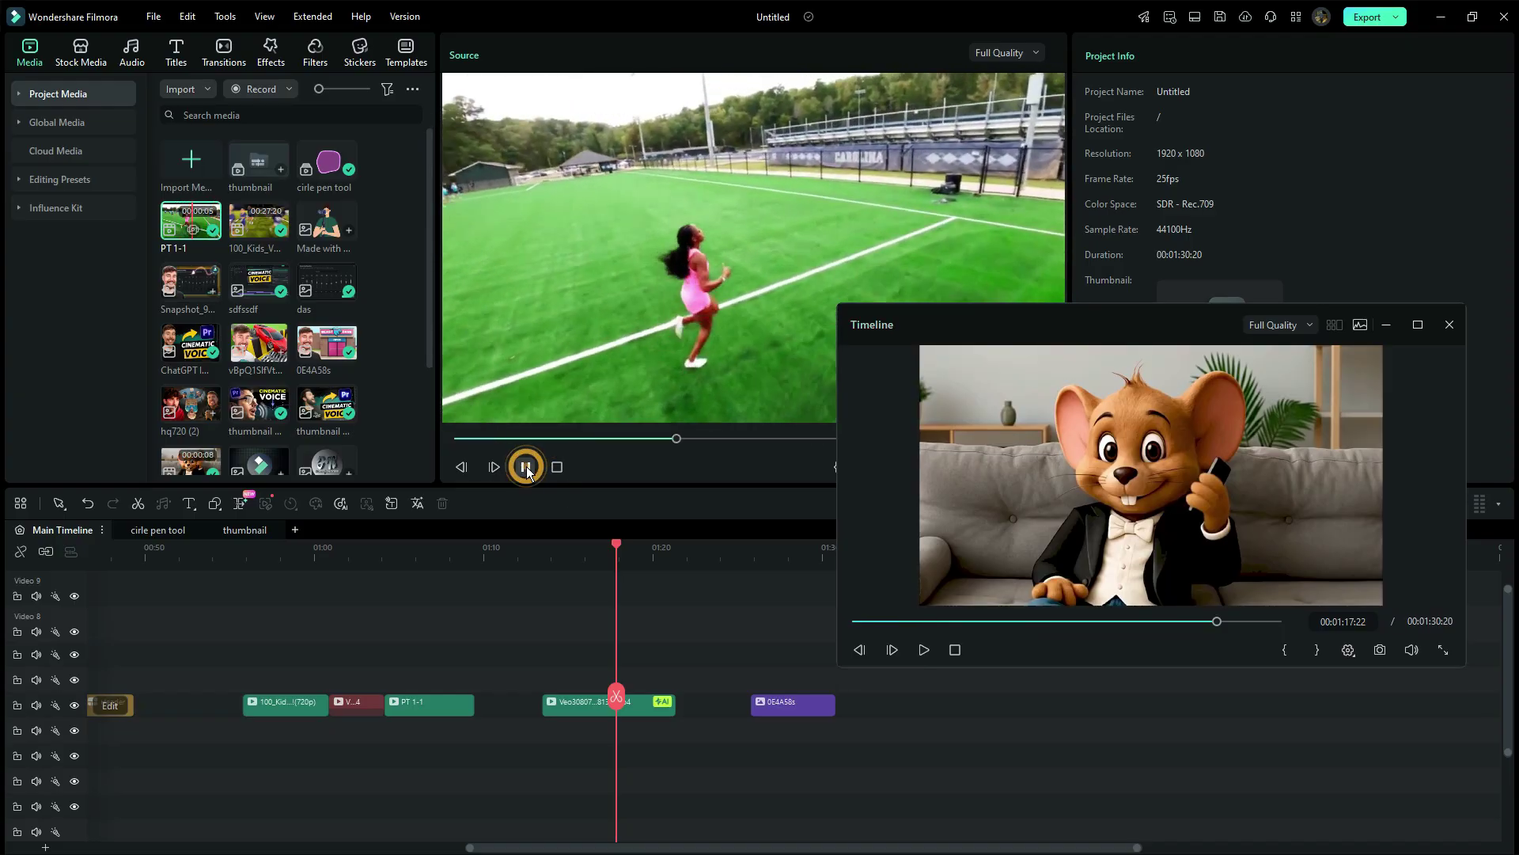